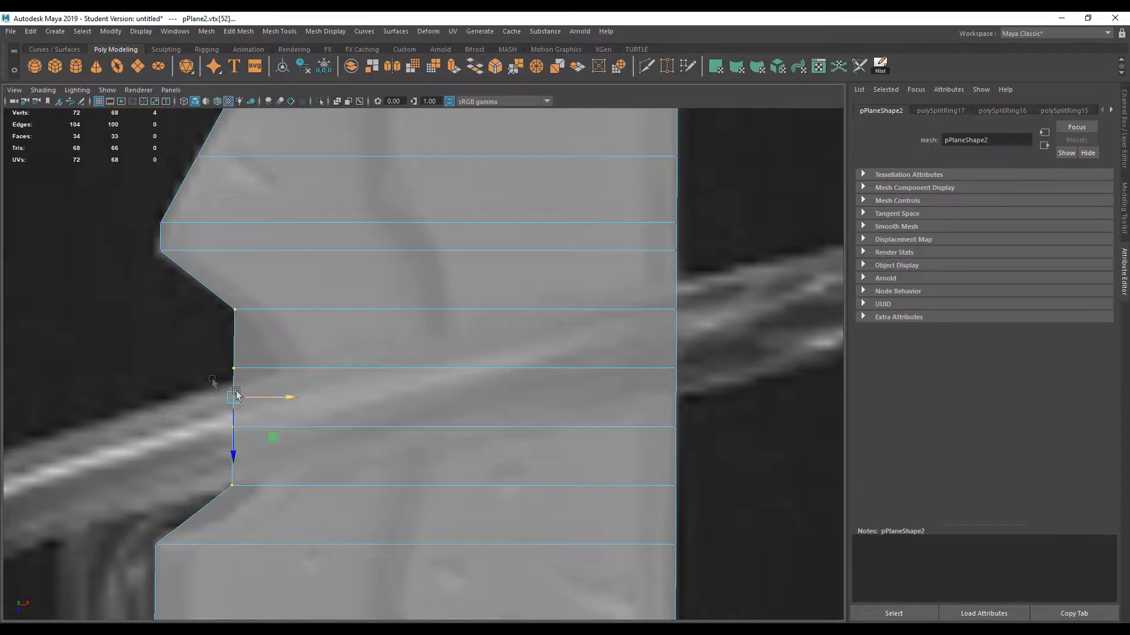
- Move the left-edge vertices of the fourth notch, where the guard bar crosses the blade, inward to follow the reference curve
{"action": "left_click_drag", "start_coordinate": [288, 366], "coordinate": [331, 368]}
{"action": "left_click_drag", "start_coordinate": [177, 412], "coordinate": [252, 494]}
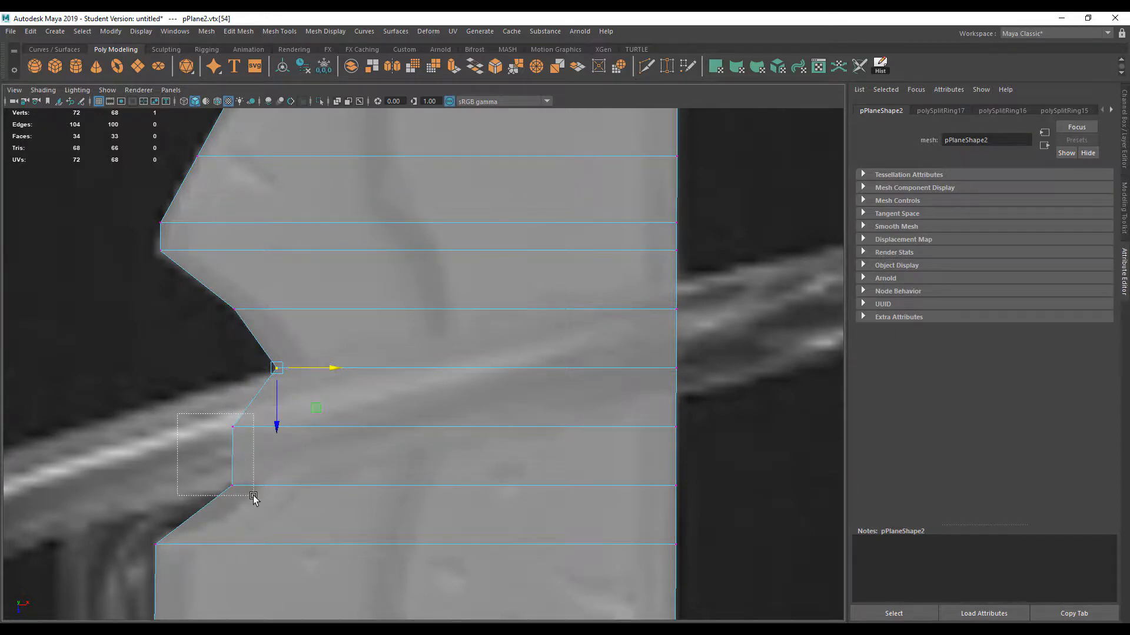
{"action": "left_click_drag", "start_coordinate": [285, 454], "coordinate": [327, 457]}
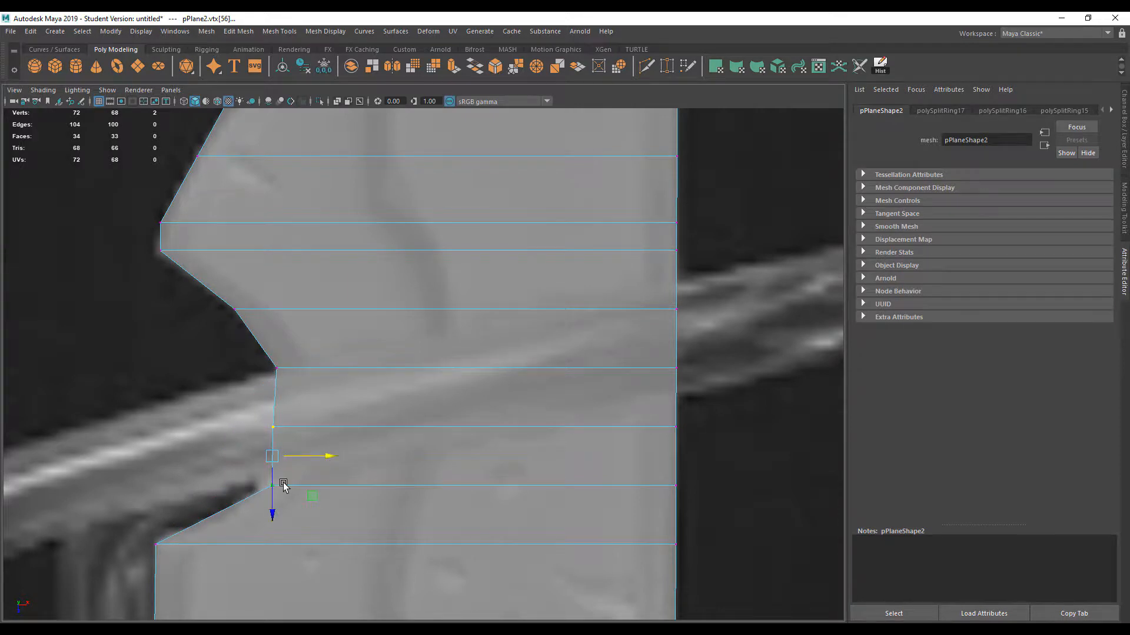
{"action": "left_click_drag", "start_coordinate": [227, 411], "coordinate": [336, 425]}
- Set the Insert Edge Loop Tool to multiple edge loops with the number of edge loops at 1
{"action": "right_click_drag", "start_coordinate": [337, 425], "coordinate": [96, 201], "text": "alt"}
{"action": "middle_click_drag", "start_coordinate": [340, 312], "coordinate": [315, 332], "text": "alt"}
{"action": "scroll", "coordinate": [268, 388], "scroll_direction": "down", "scroll_amount": 10}
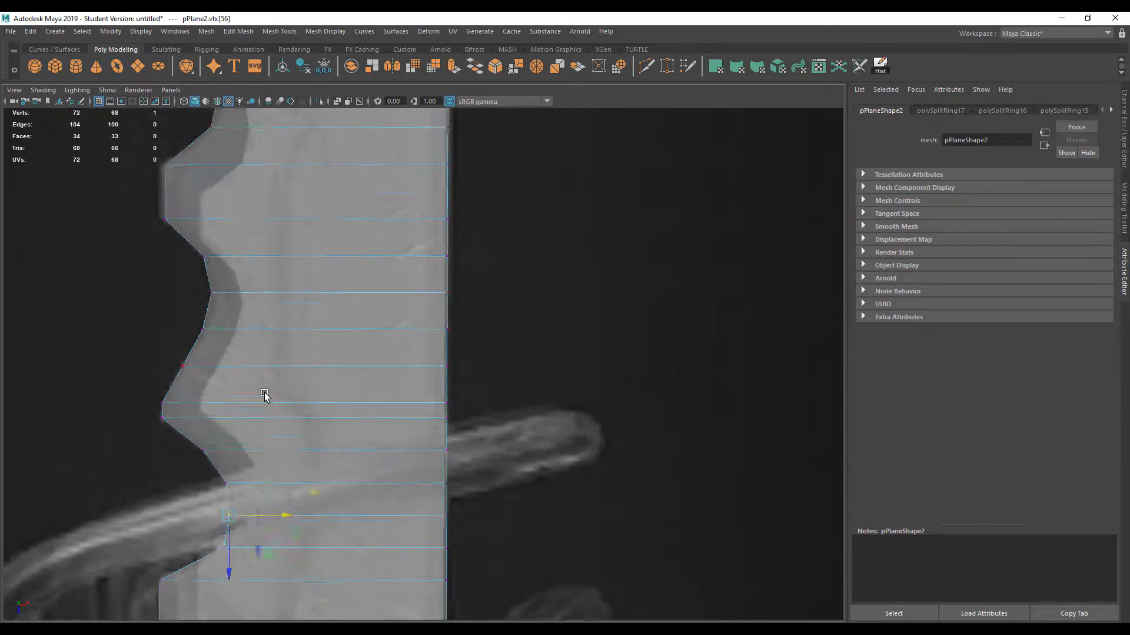
{"action": "middle_click_drag", "start_coordinate": [252, 390], "coordinate": [278, 358], "text": "alt"}
{"action": "scroll", "coordinate": [182, 396], "scroll_direction": "up", "scroll_amount": 4}
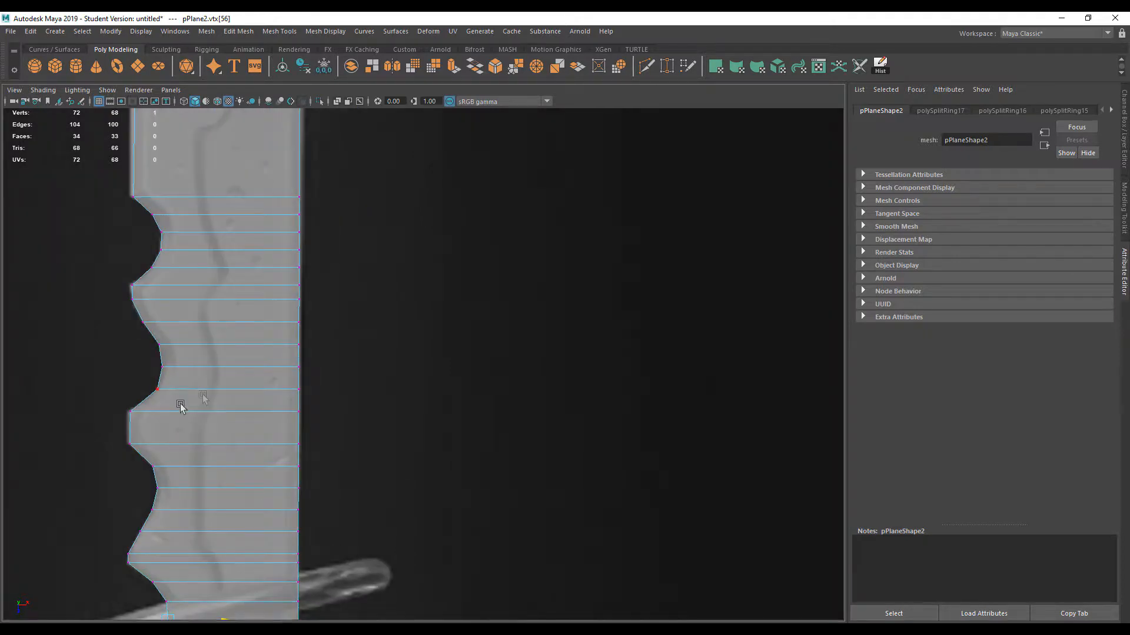
{"action": "middle_click_drag", "start_coordinate": [181, 403], "coordinate": [287, 353], "text": "alt"}
{"action": "scroll", "coordinate": [270, 342], "scroll_direction": "up", "scroll_amount": 4}
{"action": "scroll", "coordinate": [270, 342], "scroll_direction": "up", "scroll_amount": 2}
{"action": "middle_click_drag", "start_coordinate": [162, 292], "coordinate": [312, 320], "text": "alt"}
{"action": "scroll", "coordinate": [338, 312], "scroll_direction": "up", "scroll_amount": 2}
{"action": "left_click_drag", "start_coordinate": [237, 313], "coordinate": [326, 337]}
{"action": "right_click_drag", "start_coordinate": [324, 298], "coordinate": [449, 240]}
{"action": "right_click_drag", "start_coordinate": [393, 292], "coordinate": [371, 311], "text": "shift"}
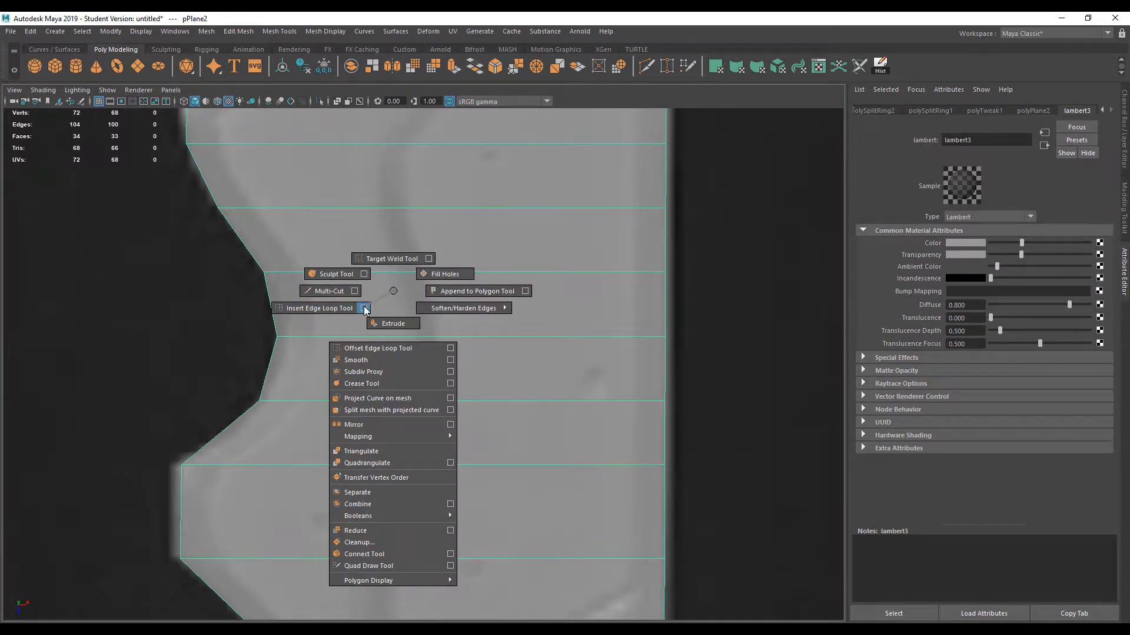
{"action": "right_click_drag", "start_coordinate": [335, 308], "coordinate": [363, 308], "text": "shift"}
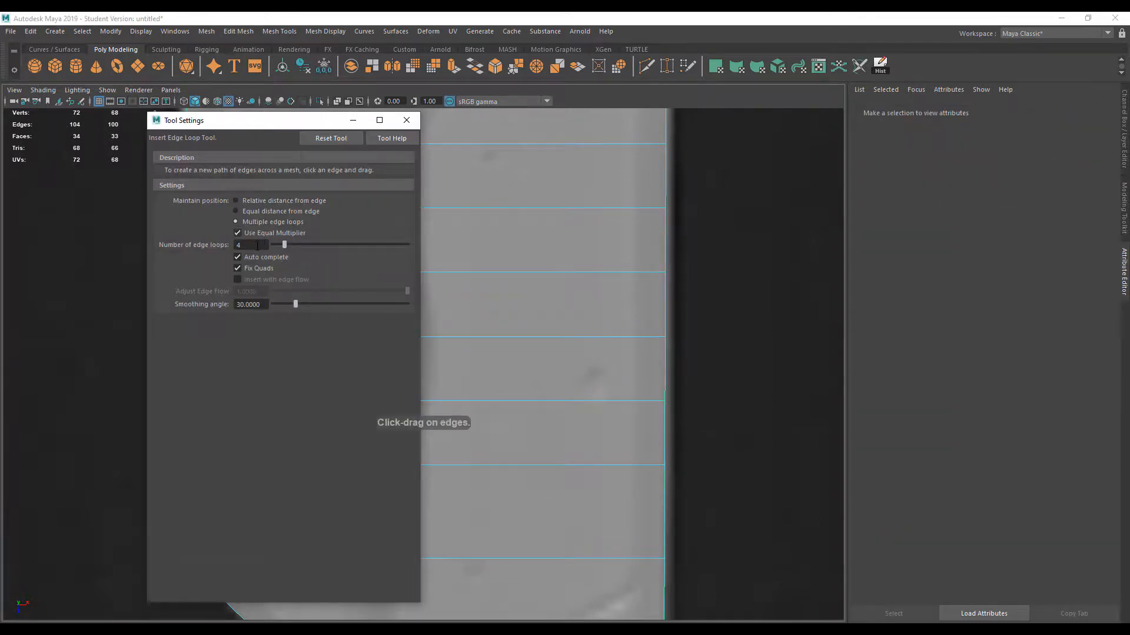
{"action": "type", "text": "1"}
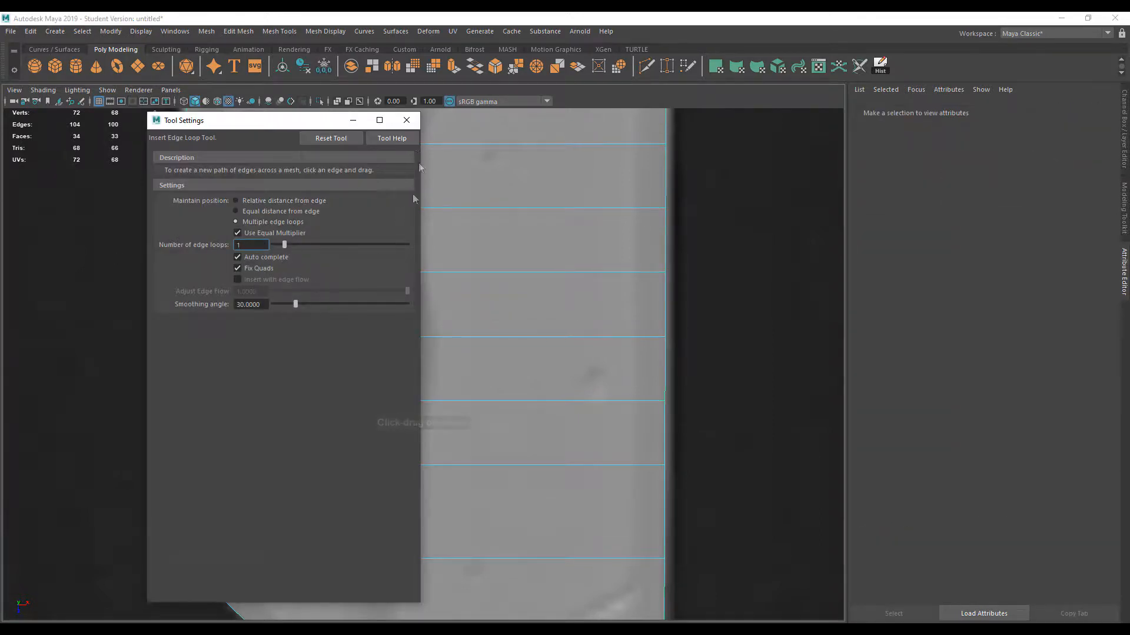
{"action": "left_click", "coordinate": [407, 120]}
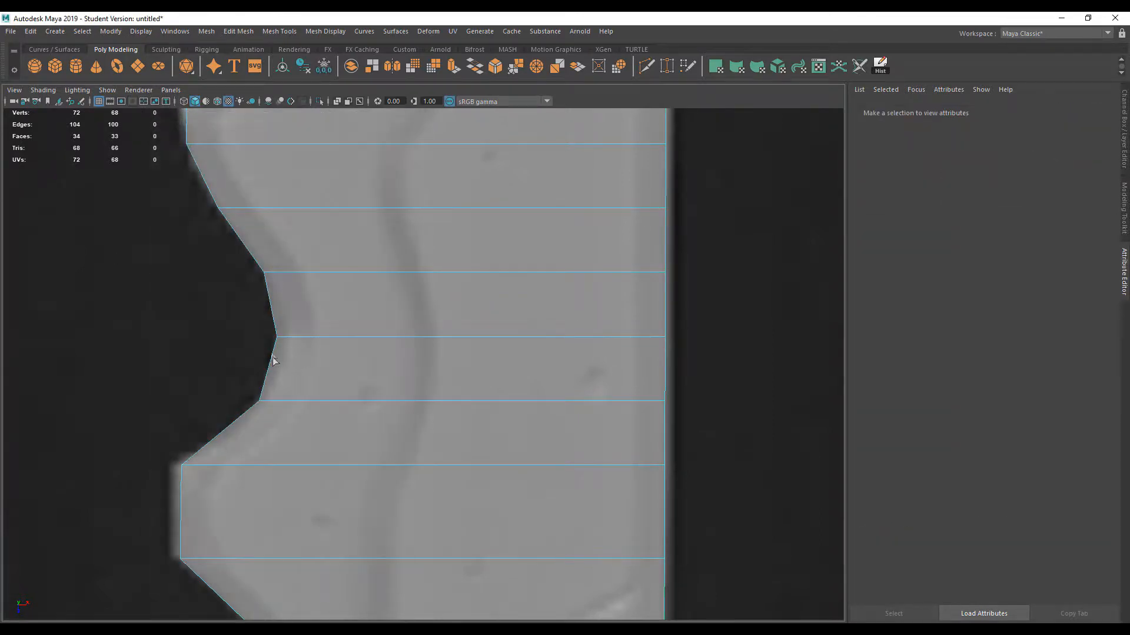
- Insert edge loops above and below the deepest point of the second notch and nudge their left vertices onto the reference curve
{"action": "left_click", "coordinate": [271, 306]}
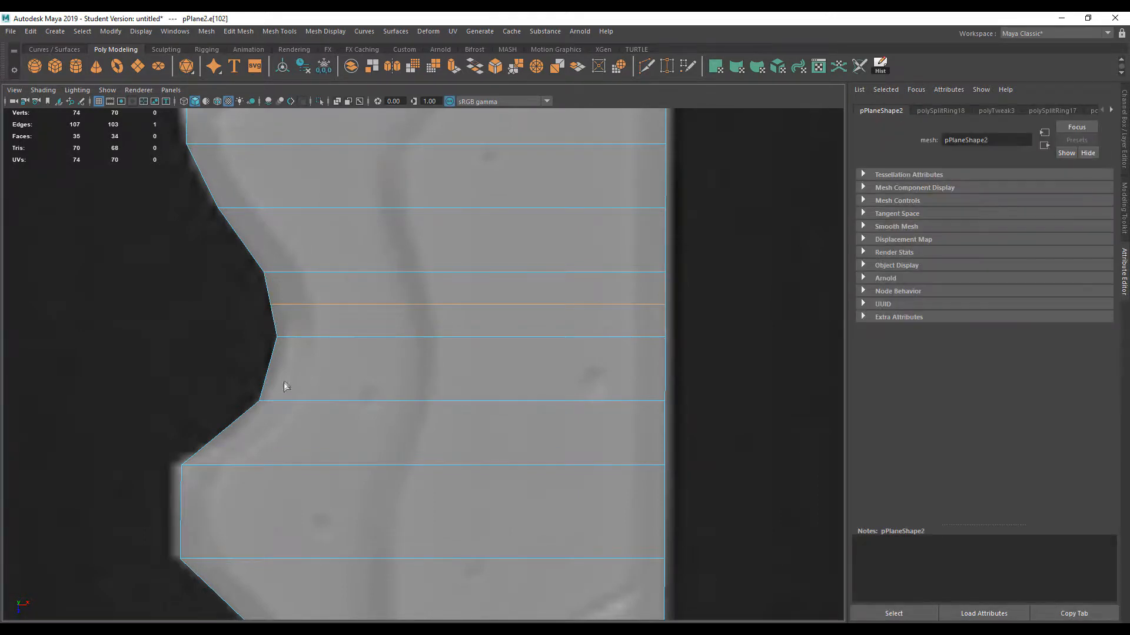
{"action": "left_click", "coordinate": [271, 368]}
{"action": "right_click_drag", "start_coordinate": [278, 310], "coordinate": [229, 301]}
{"action": "left_click", "coordinate": [271, 306]}
{"action": "left_click_drag", "start_coordinate": [328, 306], "coordinate": [332, 305]}
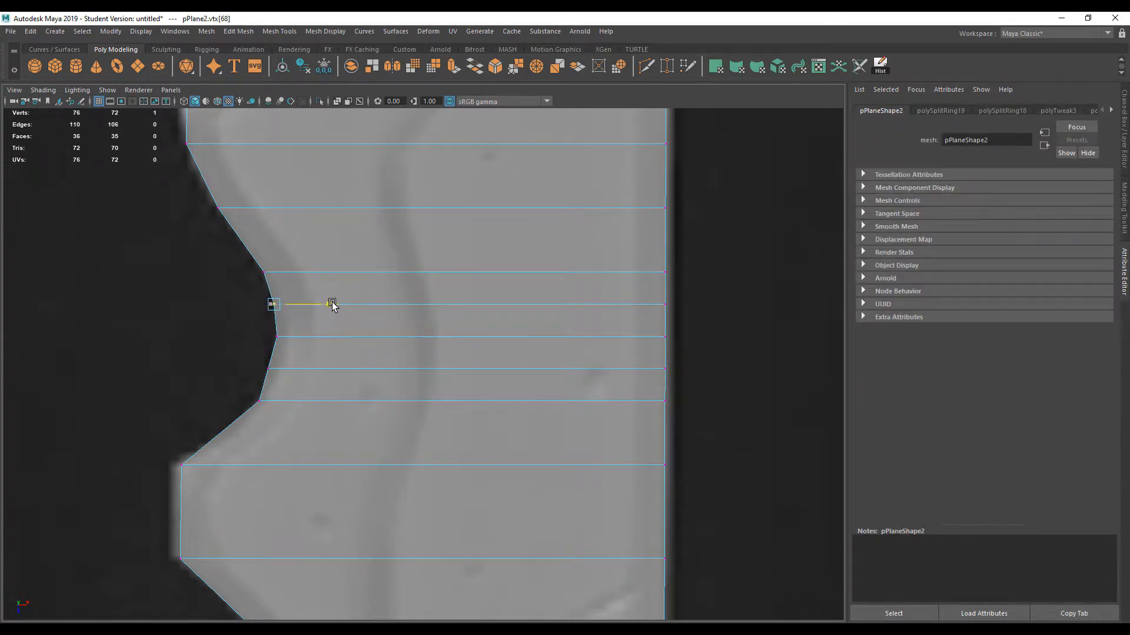
{"action": "left_click_drag", "start_coordinate": [284, 383], "coordinate": [236, 345]}
{"action": "left_click_drag", "start_coordinate": [316, 367], "coordinate": [321, 367]}
- Insert three more edge loops through the curved part of the topmost notch
{"action": "right_click_drag", "start_coordinate": [280, 279], "coordinate": [304, 258]}
{"action": "middle_click_drag", "start_coordinate": [287, 227], "coordinate": [262, 427], "text": "alt"}
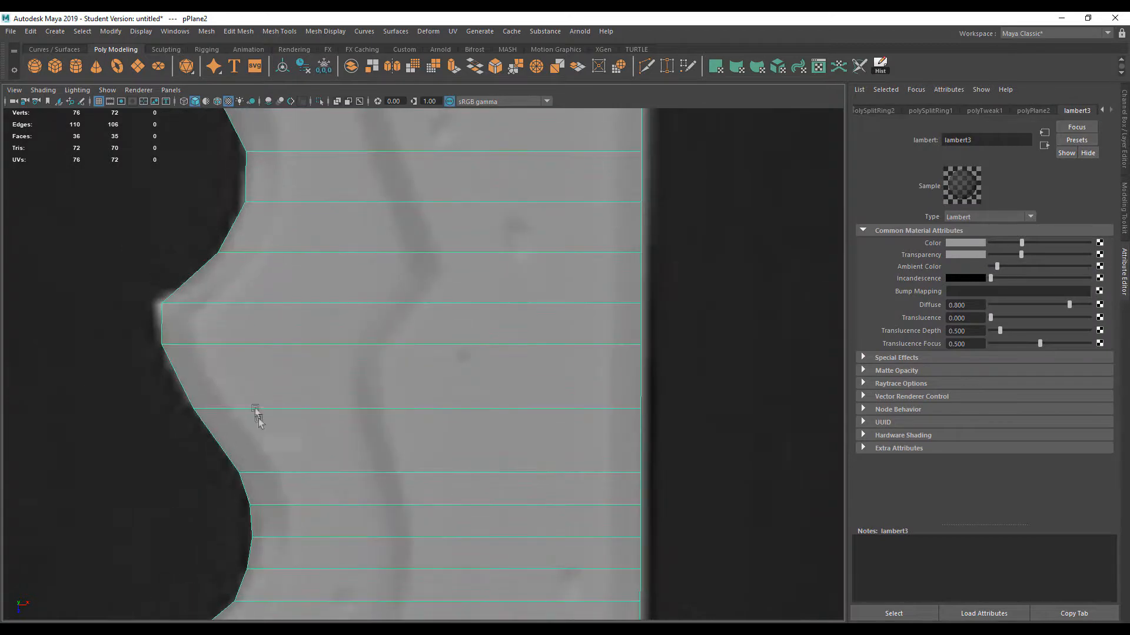
{"action": "key", "text": "g"}
{"action": "middle_click_drag", "start_coordinate": [244, 330], "coordinate": [256, 457], "text": "alt"}
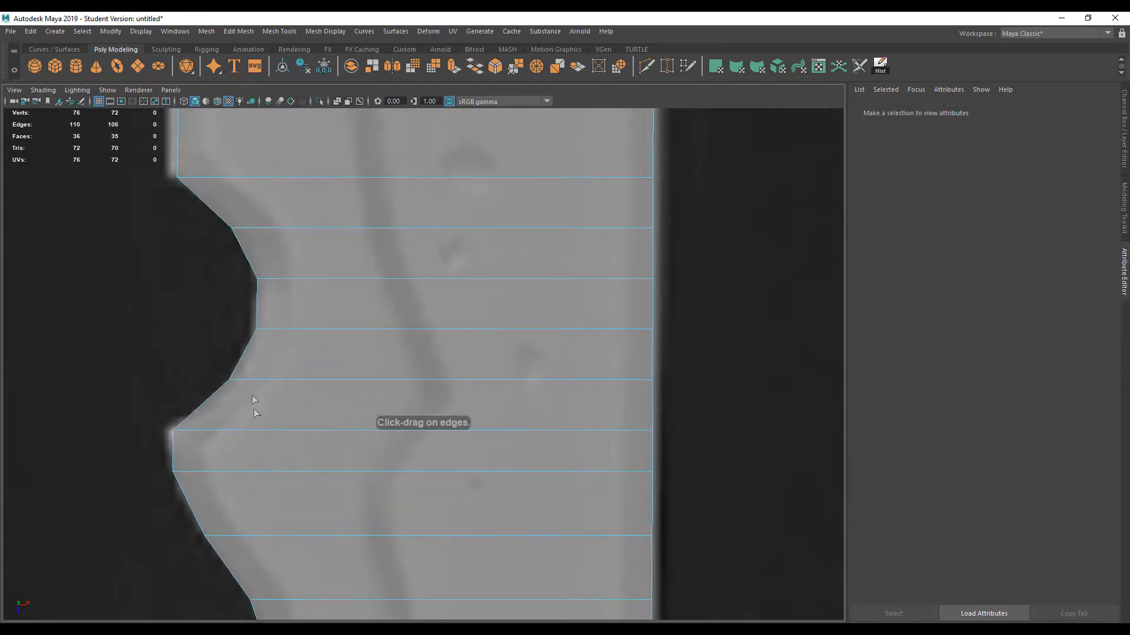
{"action": "left_click", "coordinate": [246, 257]}
{"action": "left_click", "coordinate": [239, 366]}
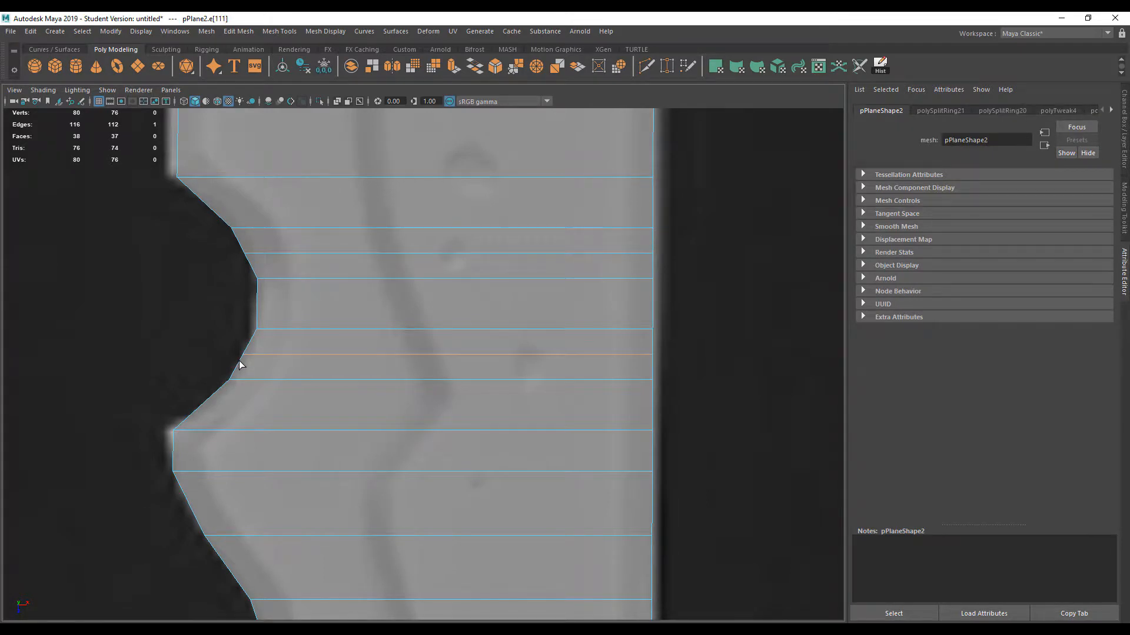
{"action": "left_click", "coordinate": [239, 356]}
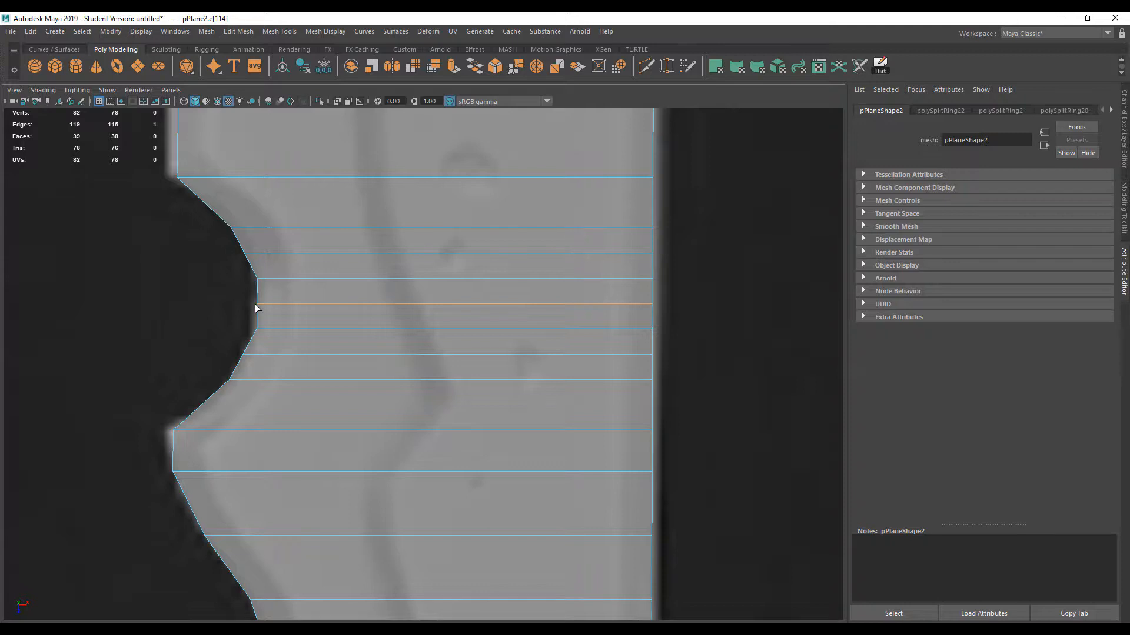
- Move the topmost notch's new left-edge vertices inward to round the curve along the reference
{"action": "right_click_drag", "start_coordinate": [262, 287], "coordinate": [218, 294]}
{"action": "scroll", "coordinate": [165, 316], "scroll_direction": "up", "scroll_amount": 3}
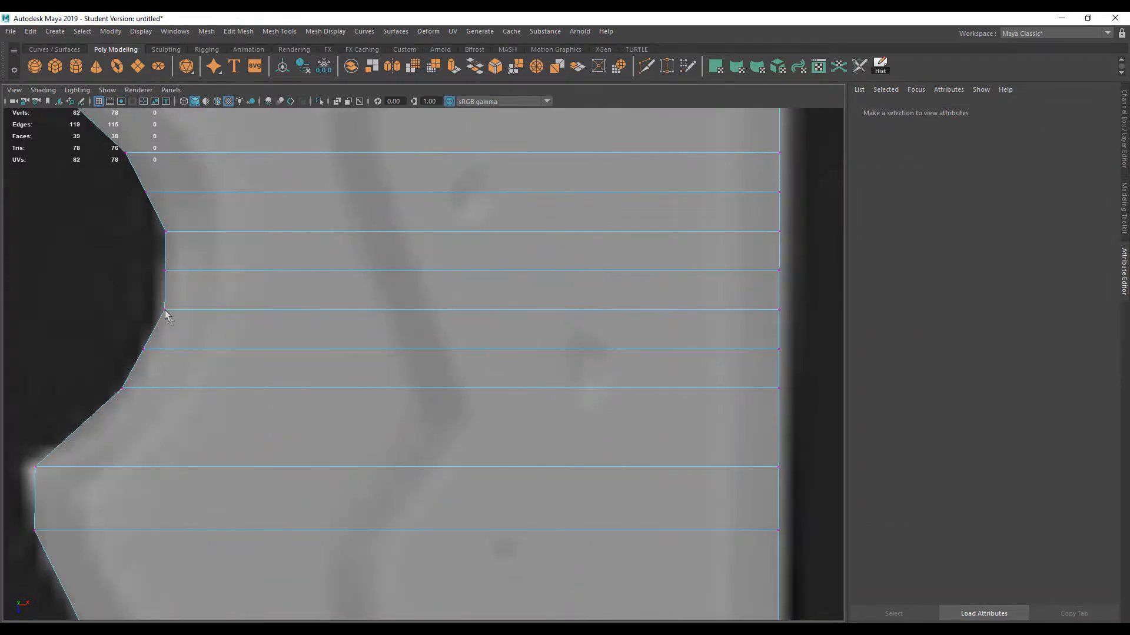
{"action": "middle_click_drag", "start_coordinate": [164, 311], "coordinate": [264, 413], "text": "alt"}
{"action": "left_click_drag", "start_coordinate": [272, 312], "coordinate": [204, 284]}
{"action": "left_click_drag", "start_coordinate": [299, 296], "coordinate": [307, 296]}
{"action": "left_click", "coordinate": [244, 460]}
{"action": "left_click_drag", "start_coordinate": [293, 452], "coordinate": [303, 456]}
{"action": "left_click", "coordinate": [278, 380]}
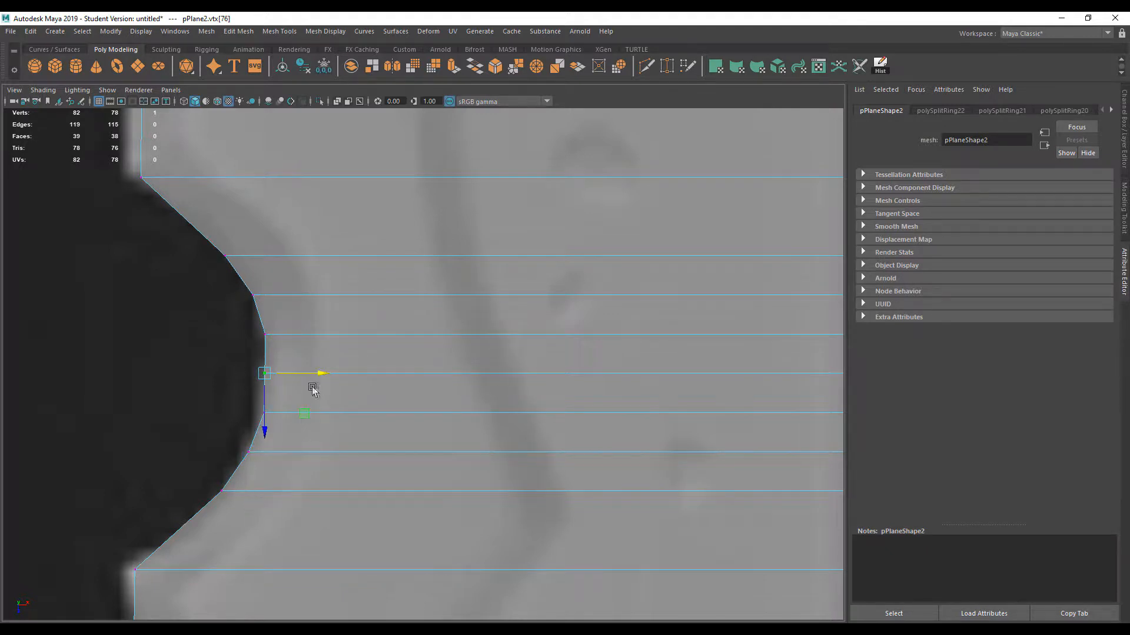
{"action": "left_click_drag", "start_coordinate": [323, 375], "coordinate": [329, 373]}
- Insert three edge loops through the third notch, below the blade's flat-edged tooth
{"action": "mouse_move", "coordinate": [193, 324]}
{"action": "middle_mouse_down", "text": "alt"}
{"action": "mouse_move", "coordinate": [192, 451]}
{"action": "mouse_move", "coordinate": [238, 313]}
{"action": "mouse_move", "coordinate": [235, 91]}
{"action": "middle_mouse_up", "text": "alt"}
{"action": "scroll", "coordinate": [206, 392], "scroll_direction": "down", "scroll_amount": 3}
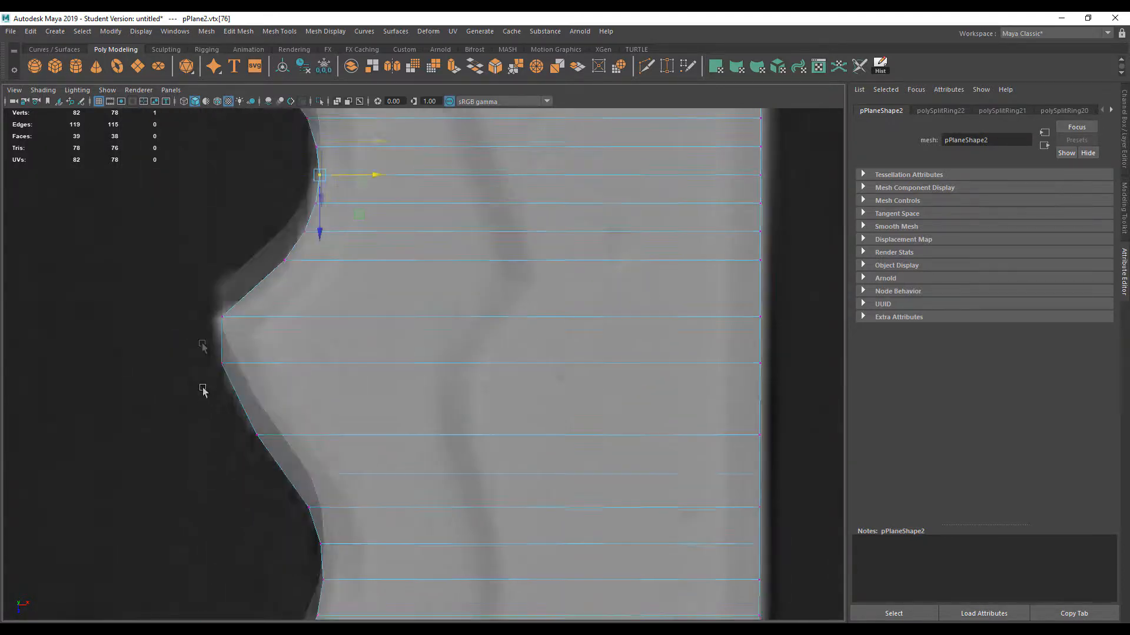
{"action": "middle_click_drag", "start_coordinate": [205, 411], "coordinate": [203, 306], "text": "alt"}
{"action": "middle_click_drag", "start_coordinate": [239, 468], "coordinate": [231, 370], "text": "alt"}
{"action": "middle_click_drag", "start_coordinate": [240, 504], "coordinate": [234, 416], "text": "alt"}
{"action": "middle_click_drag", "start_coordinate": [239, 562], "coordinate": [265, 385], "text": "alt"}
{"action": "right_click_drag", "start_coordinate": [299, 312], "coordinate": [356, 294]}
{"action": "right_click_drag", "start_coordinate": [361, 346], "coordinate": [319, 365], "text": "shift"}
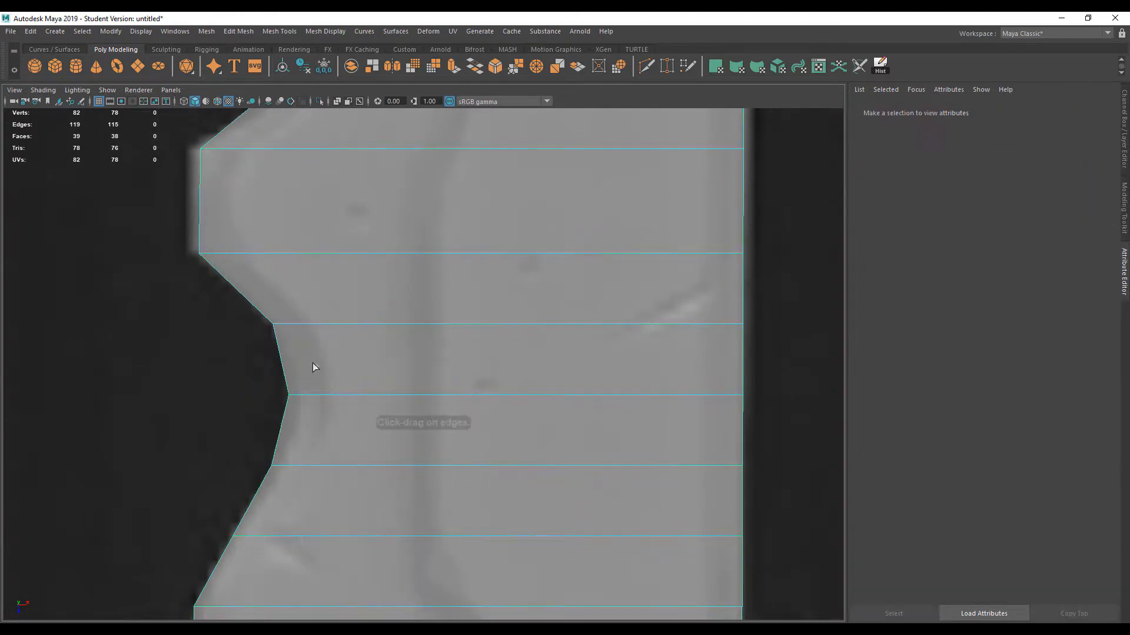
{"action": "left_click", "coordinate": [280, 360]}
{"action": "left_click", "coordinate": [279, 430]}
{"action": "left_click", "coordinate": [259, 500]}
- Move the third notch's new upper and middle left-edge vertices inward to smooth its curve against the reference
{"action": "key", "text": "w"}
{"action": "right_click_drag", "start_coordinate": [299, 310], "coordinate": [203, 305]}
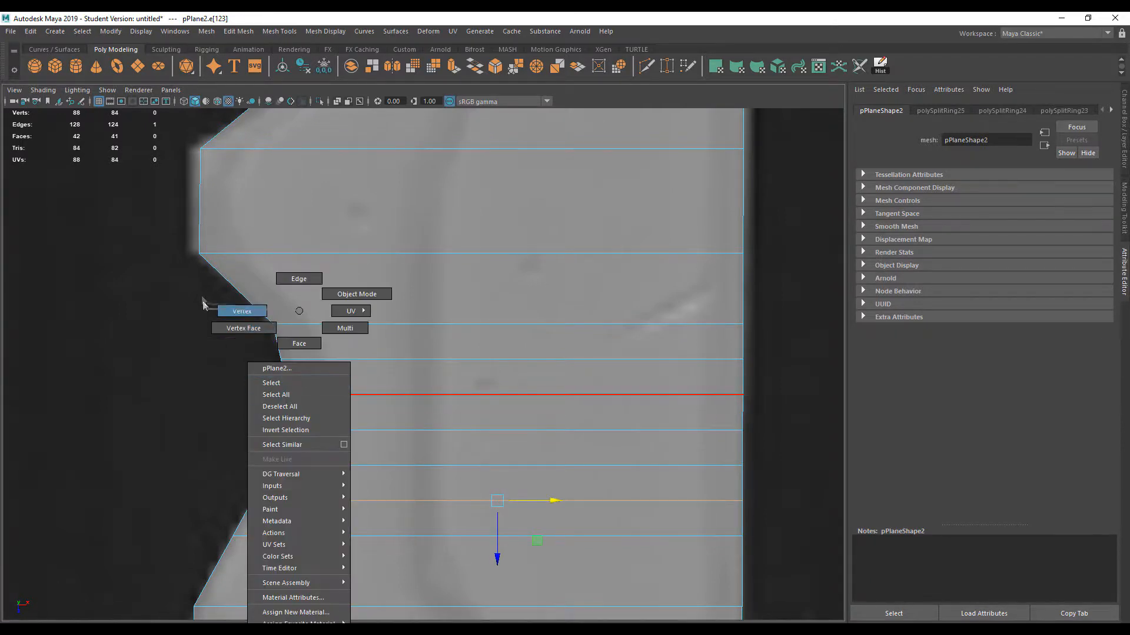
{"action": "left_click_drag", "start_coordinate": [306, 373], "coordinate": [246, 334]}
{"action": "left_click_drag", "start_coordinate": [339, 362], "coordinate": [344, 361]}
{"action": "left_click", "coordinate": [269, 433]}
{"action": "left_click_drag", "start_coordinate": [327, 431], "coordinate": [333, 430]}
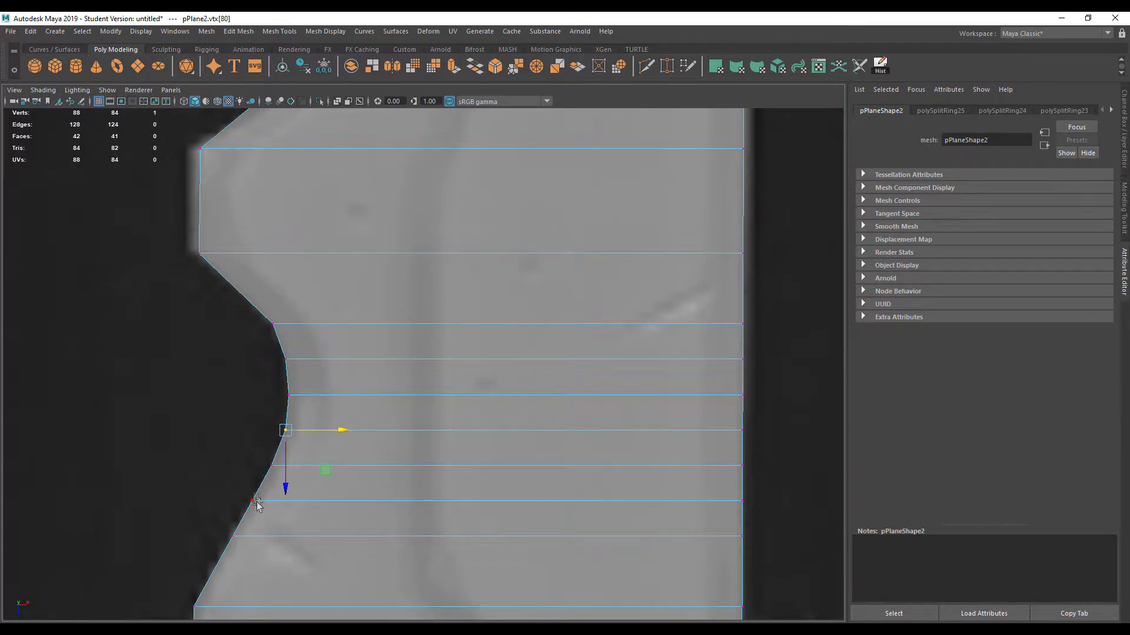
- Insert five edge loops through the fourth notch, where the guard bar crosses the blade
{"action": "middle_click_drag", "start_coordinate": [253, 576], "coordinate": [268, 347], "text": "alt"}
{"action": "middle_click_drag", "start_coordinate": [269, 403], "coordinate": [243, 266], "text": "alt"}
{"action": "right_click_drag", "start_coordinate": [310, 315], "coordinate": [449, 245]}
{"action": "scroll", "coordinate": [383, 402], "scroll_direction": "down", "scroll_amount": 8}
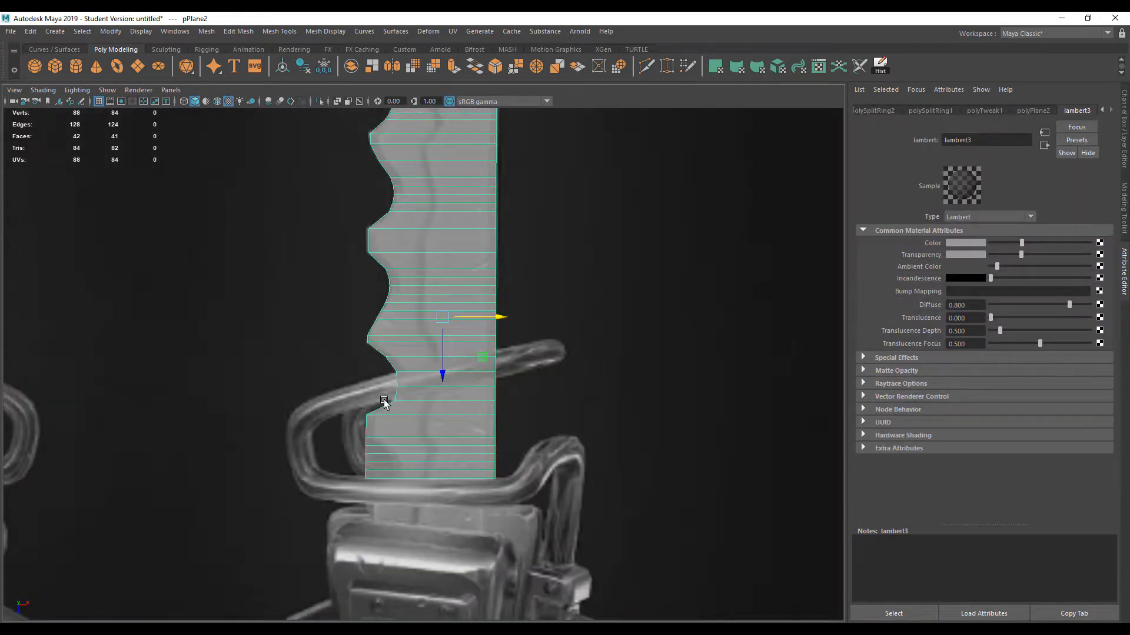
{"action": "scroll", "coordinate": [384, 402], "scroll_direction": "up", "scroll_amount": 5}
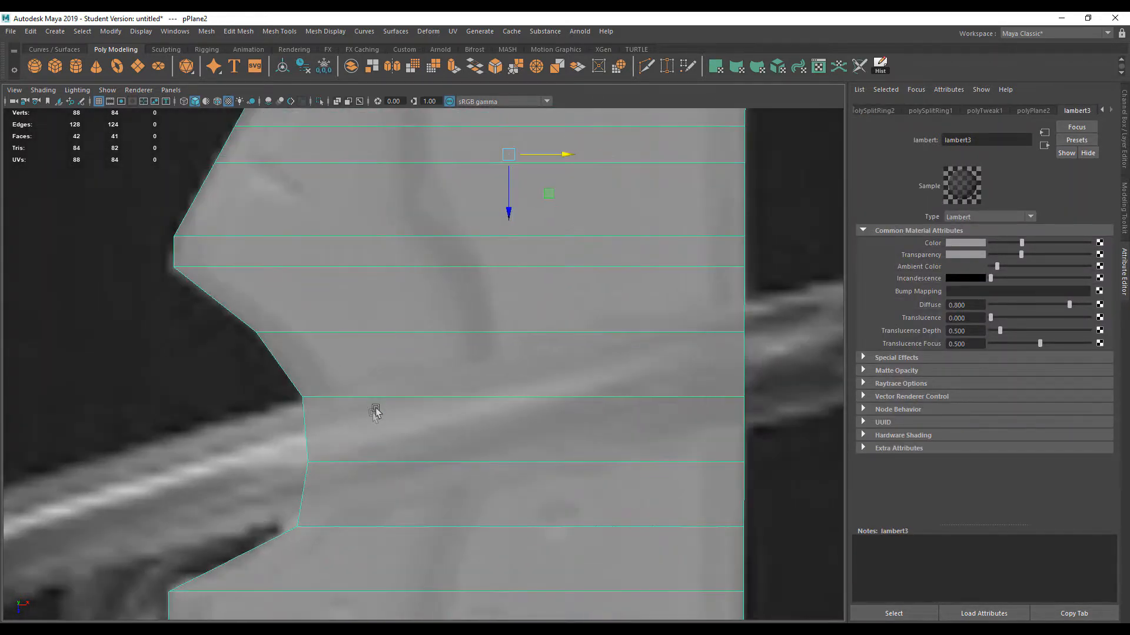
{"action": "middle_click_drag", "start_coordinate": [376, 412], "coordinate": [340, 322], "text": "alt"}
{"action": "right_click_drag", "start_coordinate": [323, 319], "coordinate": [253, 330], "text": "shift"}
{"action": "left_click", "coordinate": [308, 329]}
{"action": "left_click", "coordinate": [307, 393]}
{"action": "left_click", "coordinate": [258, 449]}
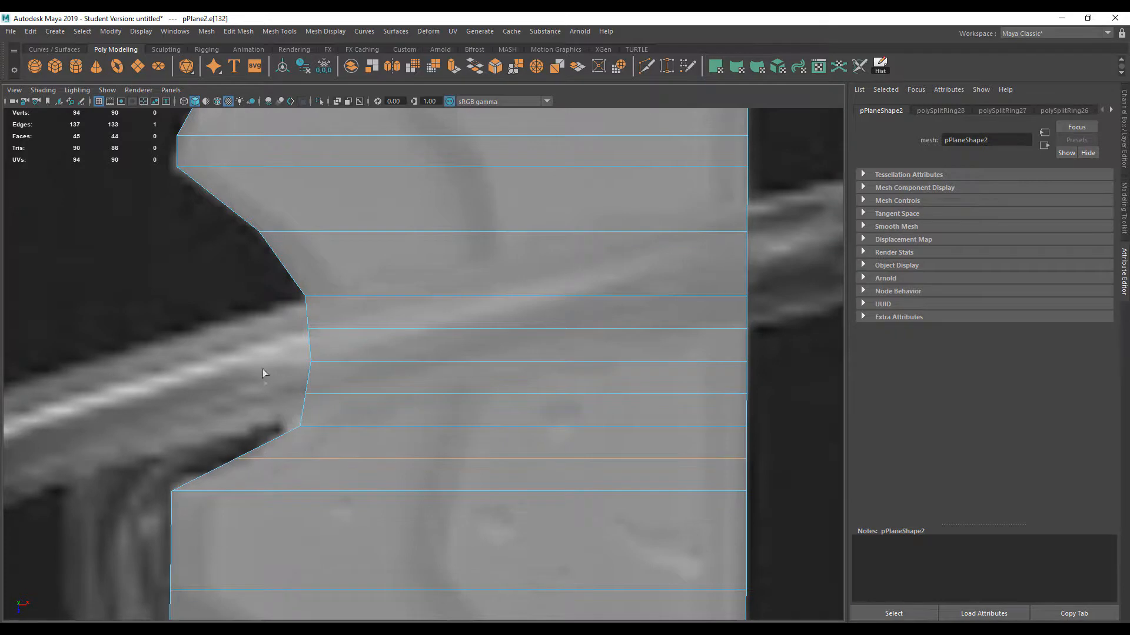
{"action": "left_click", "coordinate": [223, 204]}
- Round the fourth notch by shifting its middle vertices inward and moving the vertex above the next tooth outward to the reference edge
{"action": "right_click_drag", "start_coordinate": [259, 199], "coordinate": [203, 199]}
{"action": "left_click_drag", "start_coordinate": [290, 351], "coordinate": [353, 393]}
{"action": "left_click_drag", "start_coordinate": [294, 319], "coordinate": [345, 403]}
{"action": "left_click_drag", "start_coordinate": [360, 362], "coordinate": [366, 363]}
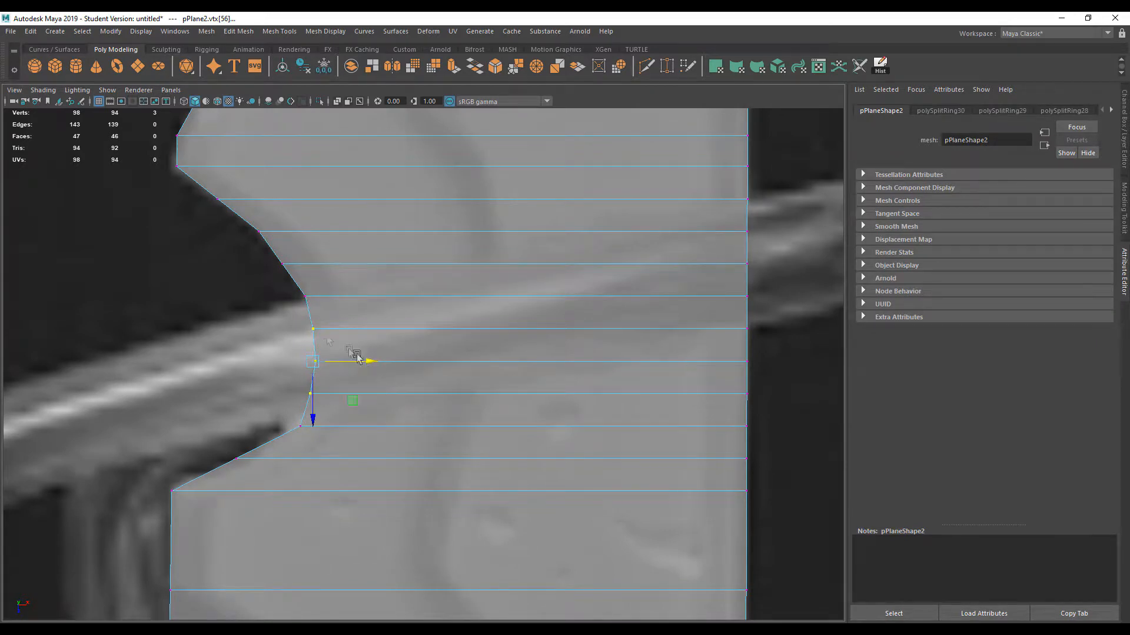
{"action": "left_click_drag", "start_coordinate": [267, 259], "coordinate": [341, 265]}
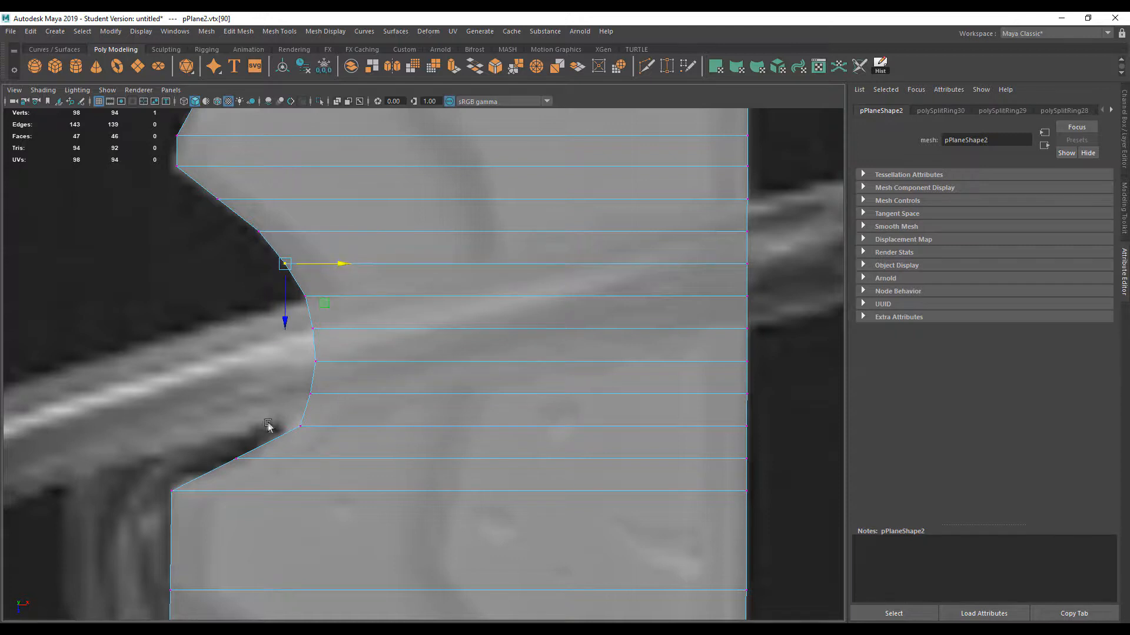
{"action": "mouse_move", "coordinate": [229, 454]}
{"action": "left_mouse_down"}
{"action": "mouse_move", "coordinate": [289, 464]}
{"action": "mouse_move", "coordinate": [235, 457]}
{"action": "left_mouse_up"}
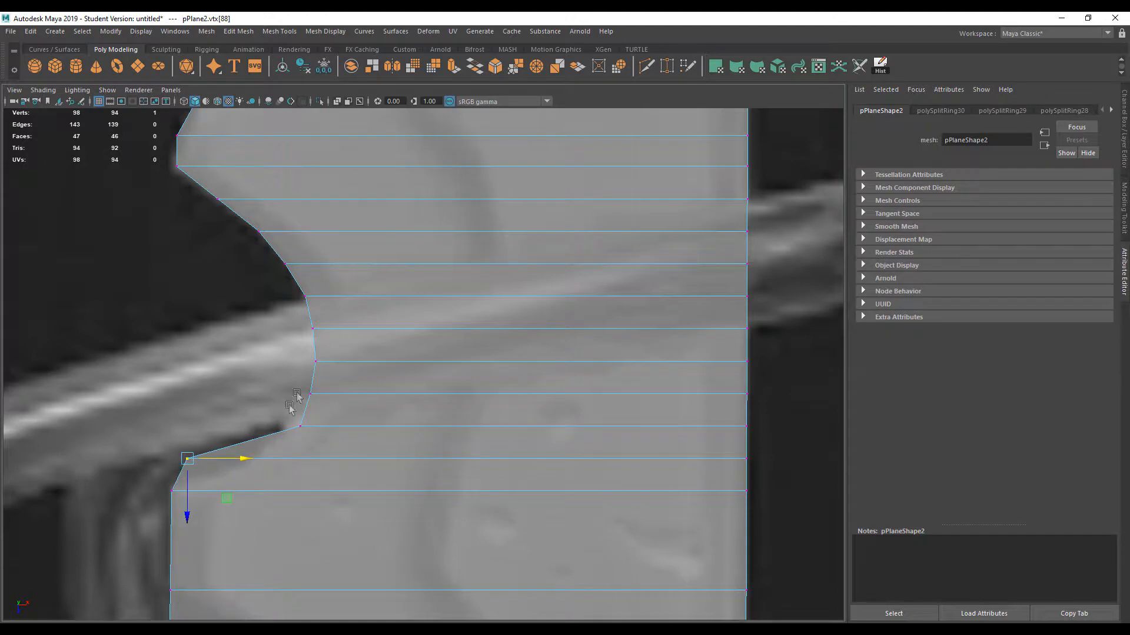
{"action": "left_click", "coordinate": [300, 426]}
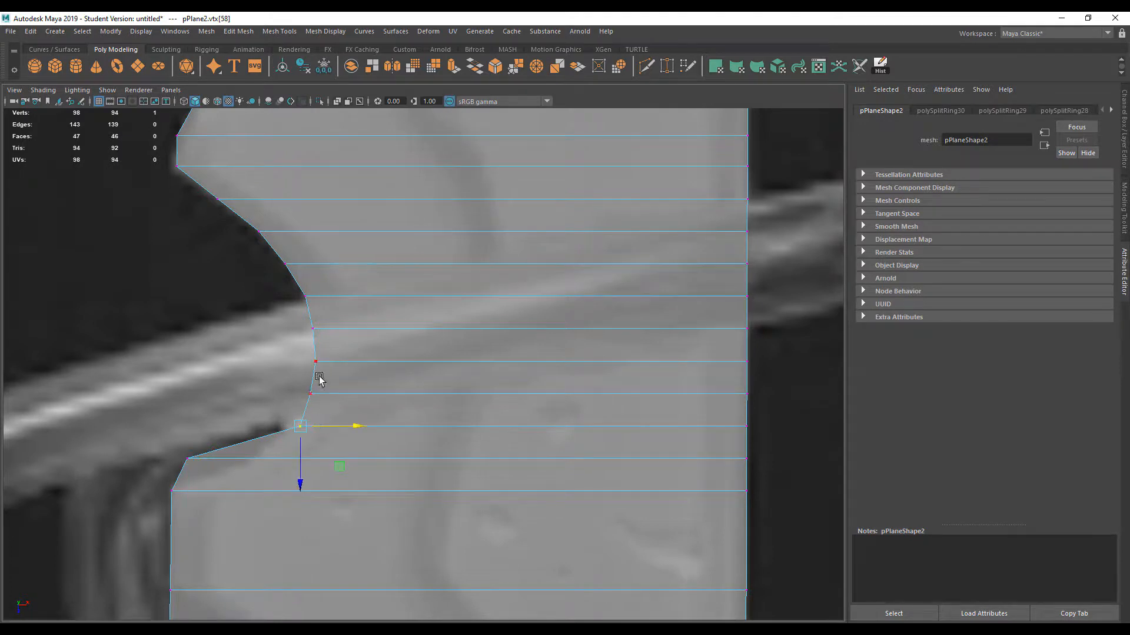
- Move the left-edge vertices at the blade's base progressively inward to shape the lowest notch along the reference
{"action": "scroll", "coordinate": [285, 353], "scroll_direction": "down", "scroll_amount": 2}
{"action": "middle_click_drag", "start_coordinate": [294, 482], "coordinate": [286, 436], "text": "alt"}
{"action": "left_click_drag", "start_coordinate": [205, 365], "coordinate": [271, 488]}
{"action": "scroll", "coordinate": [259, 471], "scroll_direction": "up", "scroll_amount": 2}
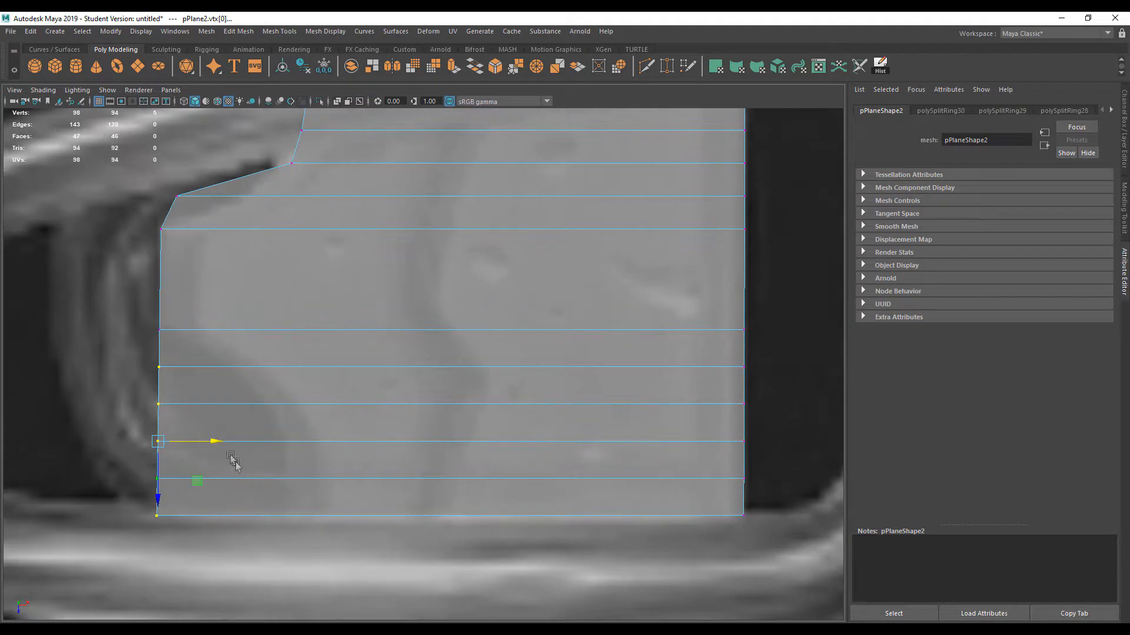
{"action": "left_click_drag", "start_coordinate": [214, 441], "coordinate": [273, 434]}
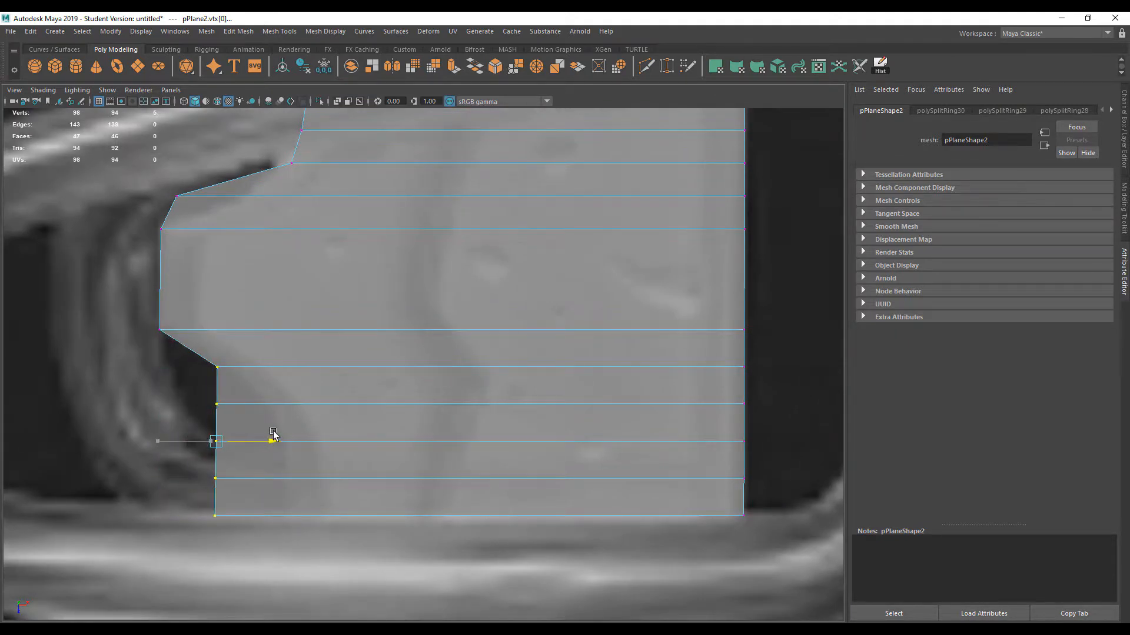
{"action": "left_click_drag", "start_coordinate": [192, 396], "coordinate": [262, 532]}
{"action": "left_click_drag", "start_coordinate": [275, 462], "coordinate": [323, 459]}
{"action": "middle_click_drag", "start_coordinate": [323, 459], "coordinate": [170, 434], "text": "alt"}
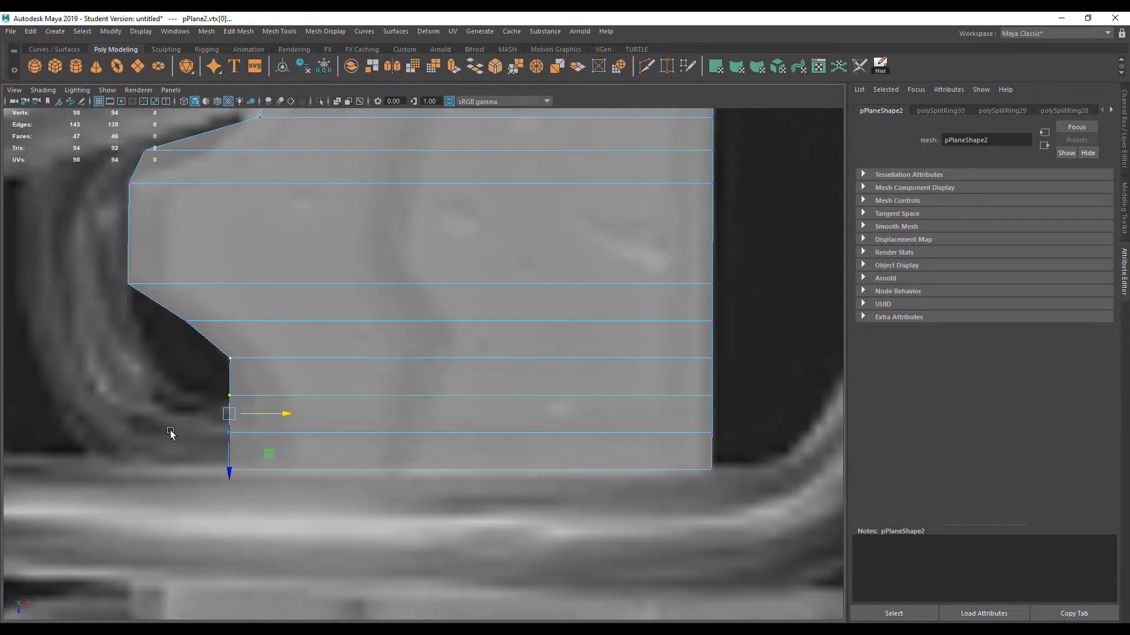
{"action": "left_click_drag", "start_coordinate": [186, 388], "coordinate": [265, 479]}
{"action": "left_click_drag", "start_coordinate": [289, 434], "coordinate": [316, 432]}
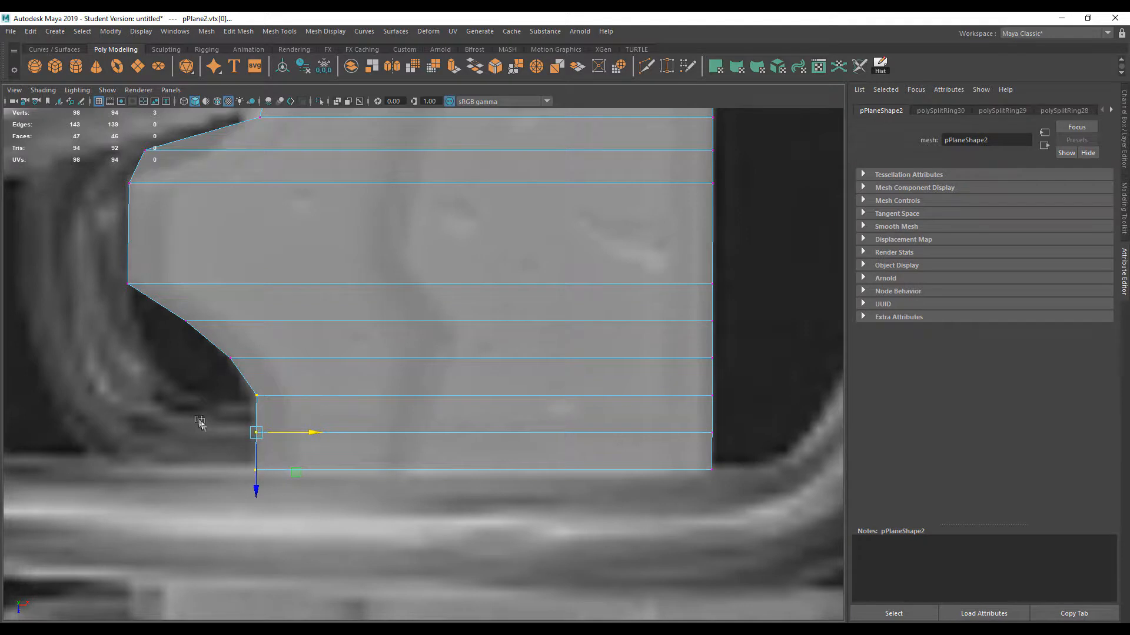
- Inspect the blade outline from base to tip against the reference and return the mesh to object mode
{"action": "scroll", "coordinate": [234, 449], "scroll_direction": "down", "scroll_amount": 10}
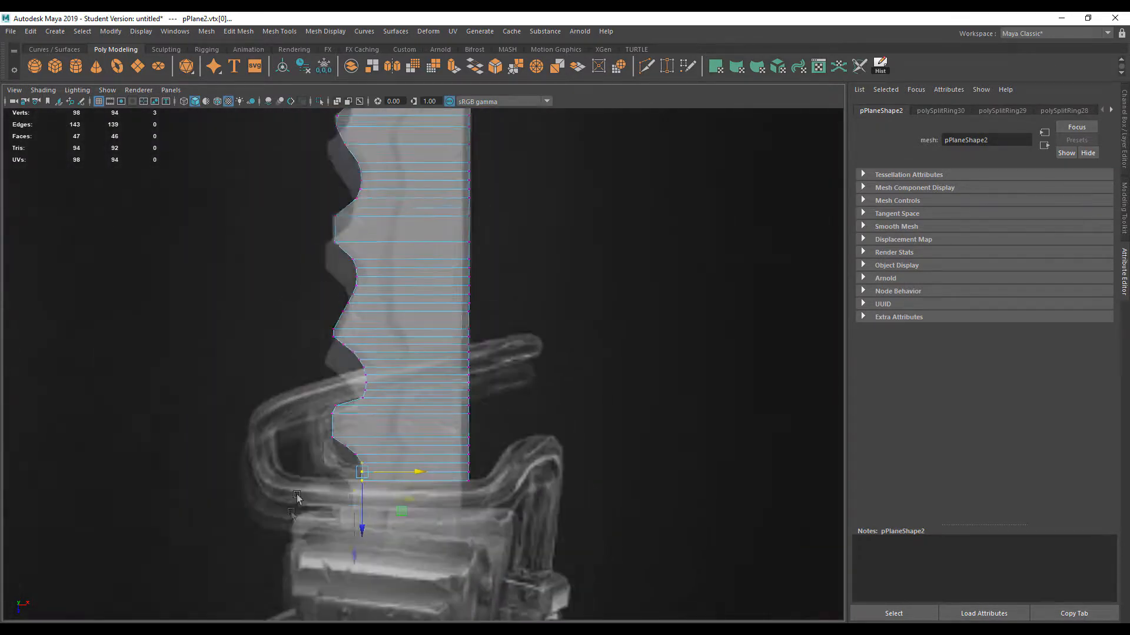
{"action": "scroll", "coordinate": [298, 499], "scroll_direction": "up", "scroll_amount": 10}
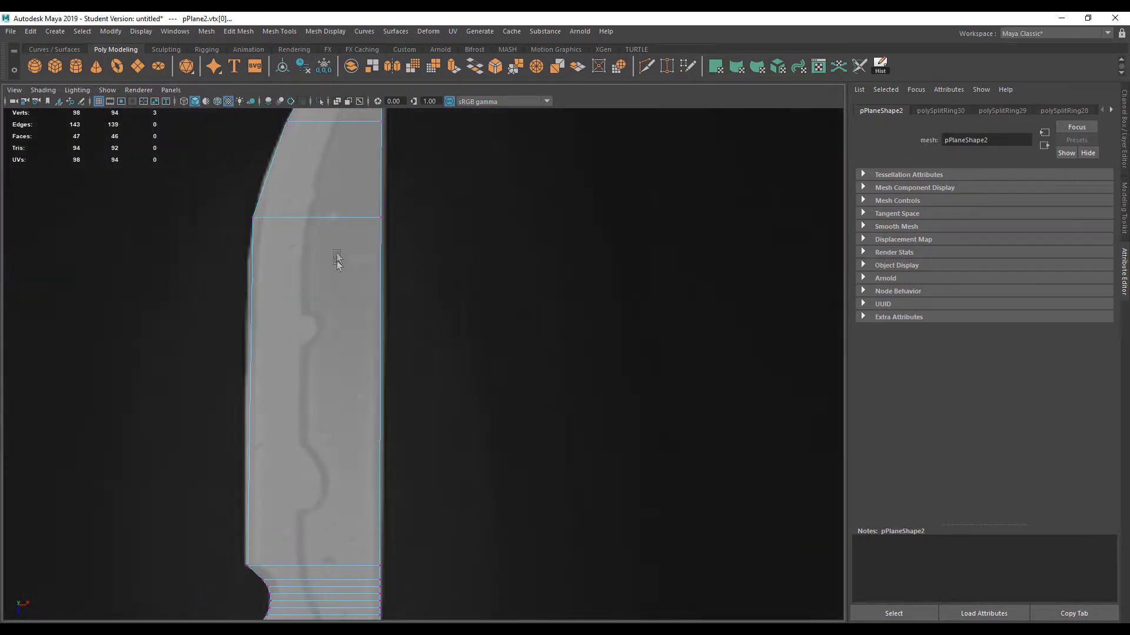
{"action": "middle_click_drag", "start_coordinate": [338, 275], "coordinate": [315, 351], "text": "alt"}
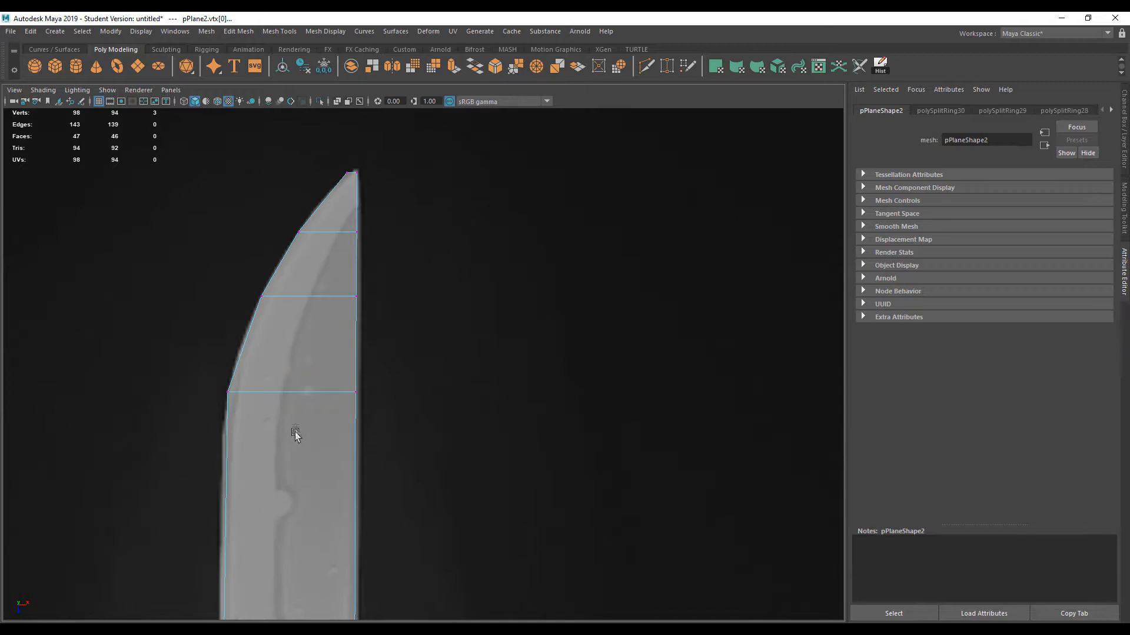
{"action": "middle_click_drag", "start_coordinate": [295, 434], "coordinate": [290, 371], "text": "alt"}
{"action": "scroll", "coordinate": [302, 454], "scroll_direction": "down", "scroll_amount": 3}
{"action": "right_click_drag", "start_coordinate": [311, 261], "coordinate": [384, 251]}
{"action": "scroll", "coordinate": [351, 354], "scroll_direction": "down", "scroll_amount": 3}
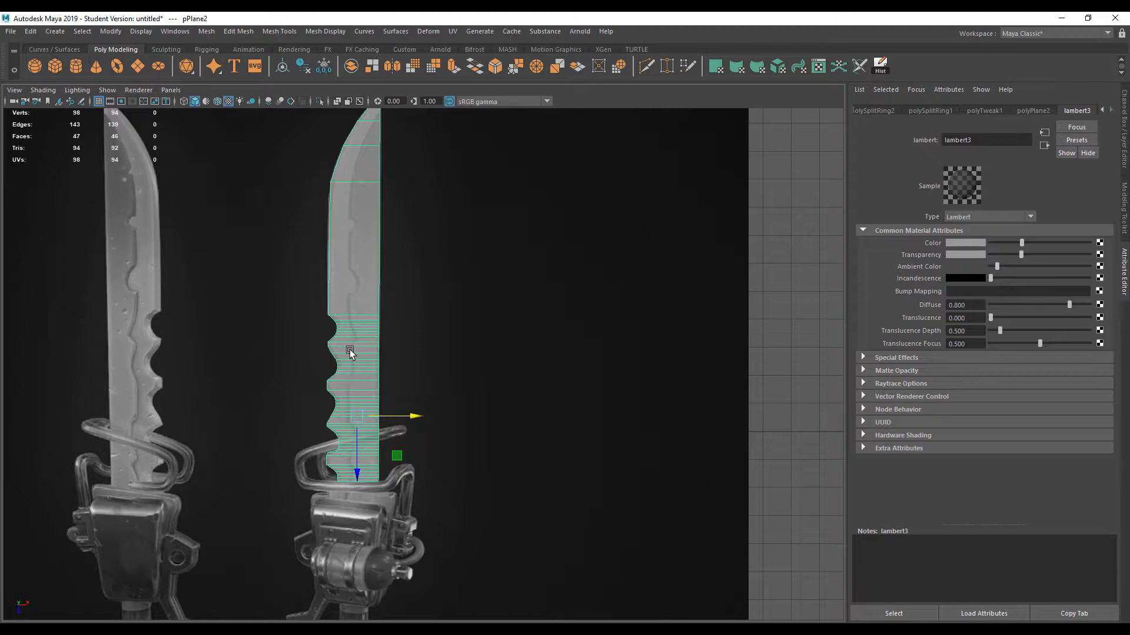
- Insert a lengthwise edge loop through the middle of the blade from the short edge at its tip
{"action": "scroll", "coordinate": [339, 381], "scroll_direction": "down", "scroll_amount": 5}
{"action": "scroll", "coordinate": [337, 380], "scroll_direction": "up", "scroll_amount": 3}
{"action": "middle_click_drag", "start_coordinate": [337, 380], "coordinate": [308, 353], "text": "alt"}
{"action": "scroll", "coordinate": [307, 353], "scroll_direction": "up", "scroll_amount": 8}
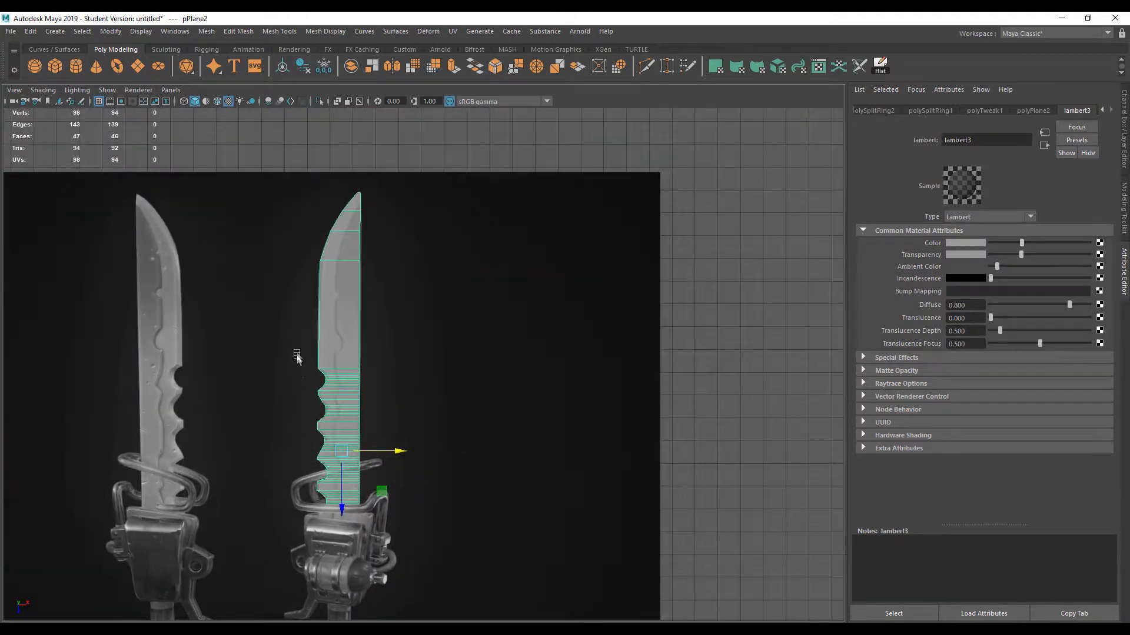
{"action": "middle_click_drag", "start_coordinate": [306, 256], "coordinate": [343, 389], "text": "alt"}
{"action": "scroll", "coordinate": [325, 232], "scroll_direction": "up", "scroll_amount": 4}
{"action": "middle_click_drag", "start_coordinate": [318, 192], "coordinate": [408, 456], "text": "alt"}
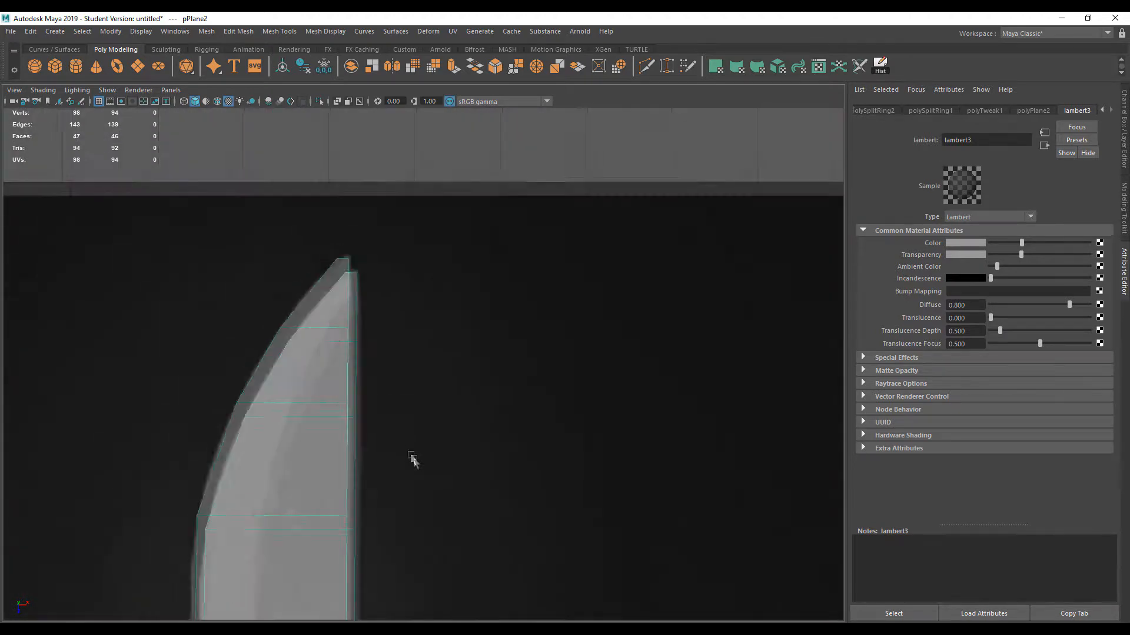
{"action": "scroll", "coordinate": [331, 321], "scroll_direction": "up", "scroll_amount": 4}
{"action": "middle_click_drag", "start_coordinate": [327, 292], "coordinate": [494, 439], "text": "alt"}
{"action": "scroll", "coordinate": [419, 378], "scroll_direction": "up", "scroll_amount": 4}
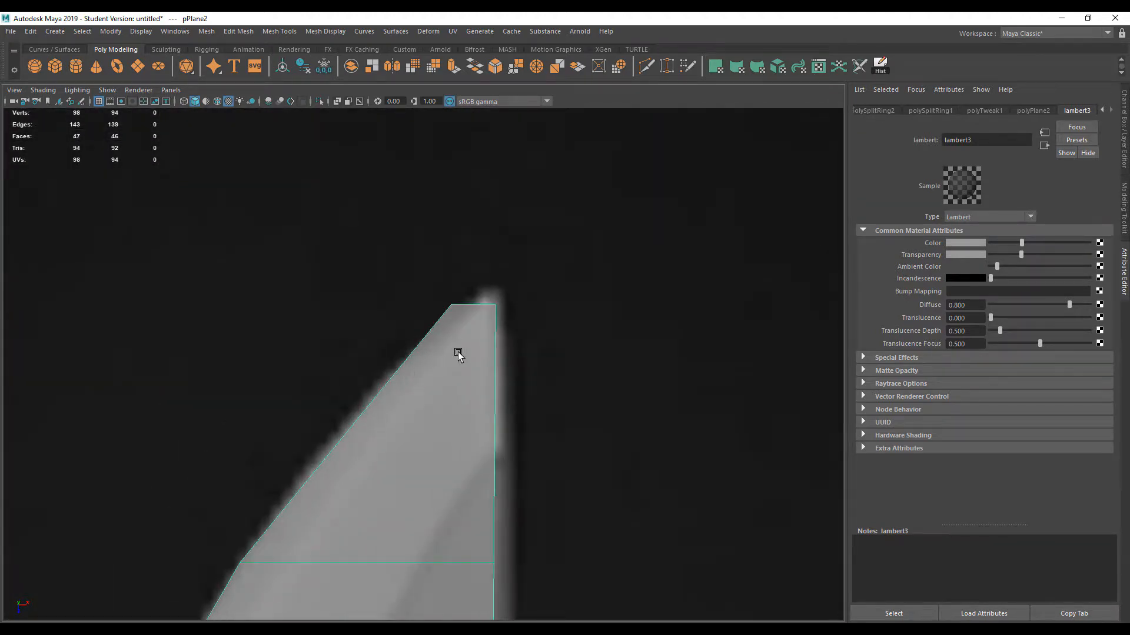
{"action": "scroll", "coordinate": [512, 356], "scroll_direction": "up", "scroll_amount": 3}
{"action": "middle_click_drag", "start_coordinate": [516, 358], "coordinate": [429, 340], "text": "alt"}
{"action": "right_click", "coordinate": [409, 336], "text": "shift"}
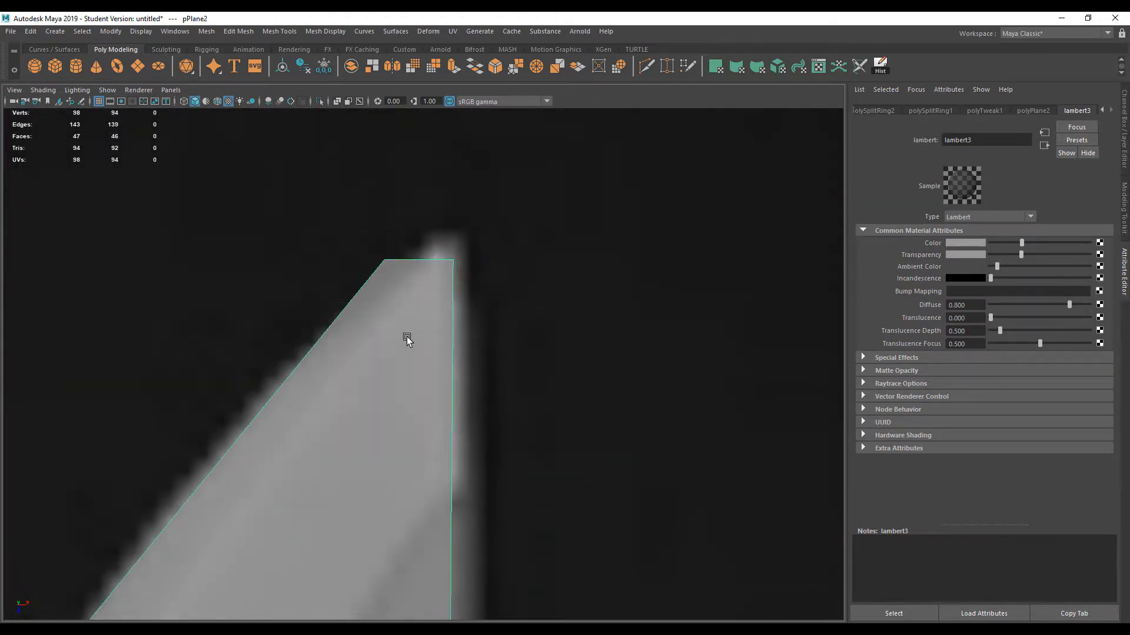
{"action": "right_click", "coordinate": [408, 338], "text": "shift"}
{"action": "left_click", "coordinate": [320, 354]}
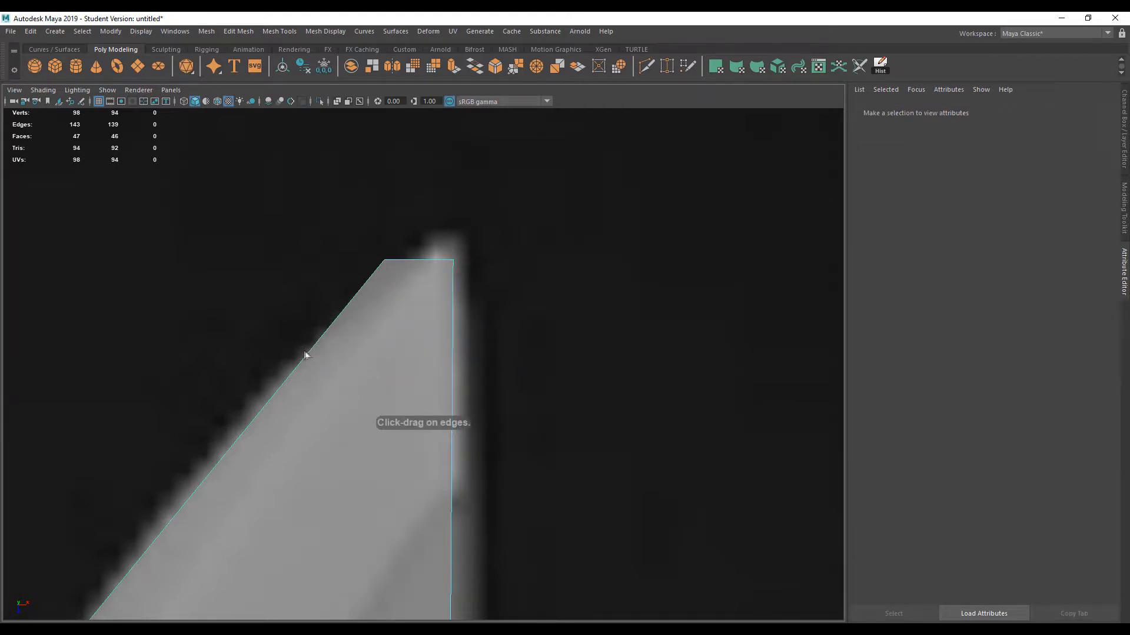
{"action": "left_click", "coordinate": [410, 261]}
- Raise the tip's middle vertex and adjust the corner vertices beside it to the reference point, ending in object mode
{"action": "key", "text": "w"}
{"action": "right_click_drag", "start_coordinate": [416, 269], "coordinate": [377, 269]}
{"action": "left_click_drag", "start_coordinate": [409, 238], "coordinate": [433, 298]}
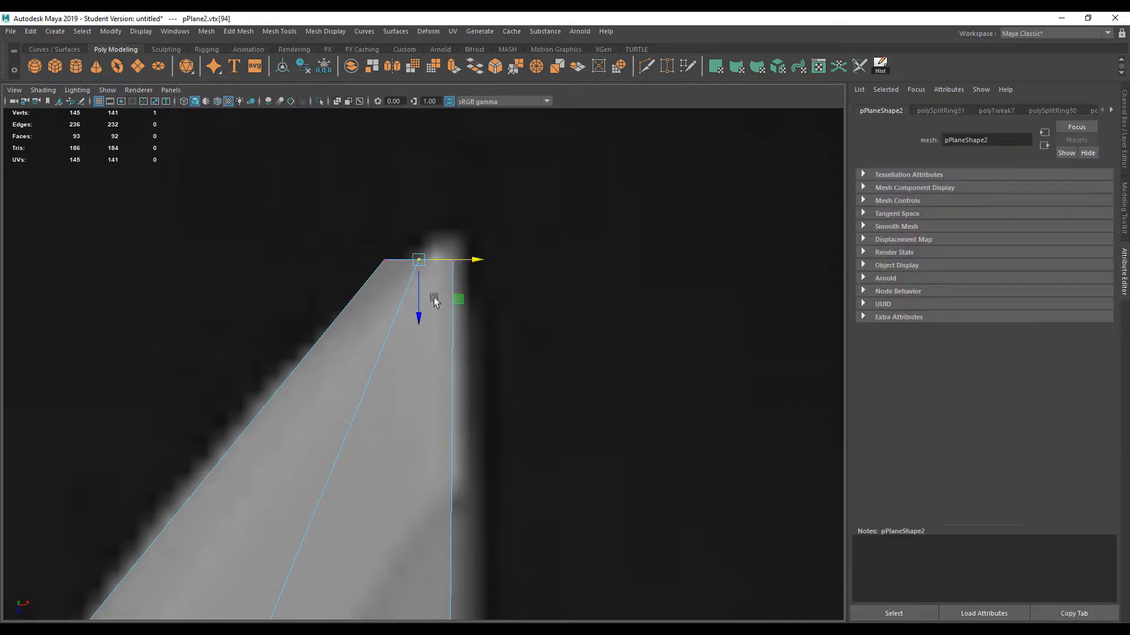
{"action": "left_click_drag", "start_coordinate": [418, 259], "coordinate": [421, 251]}
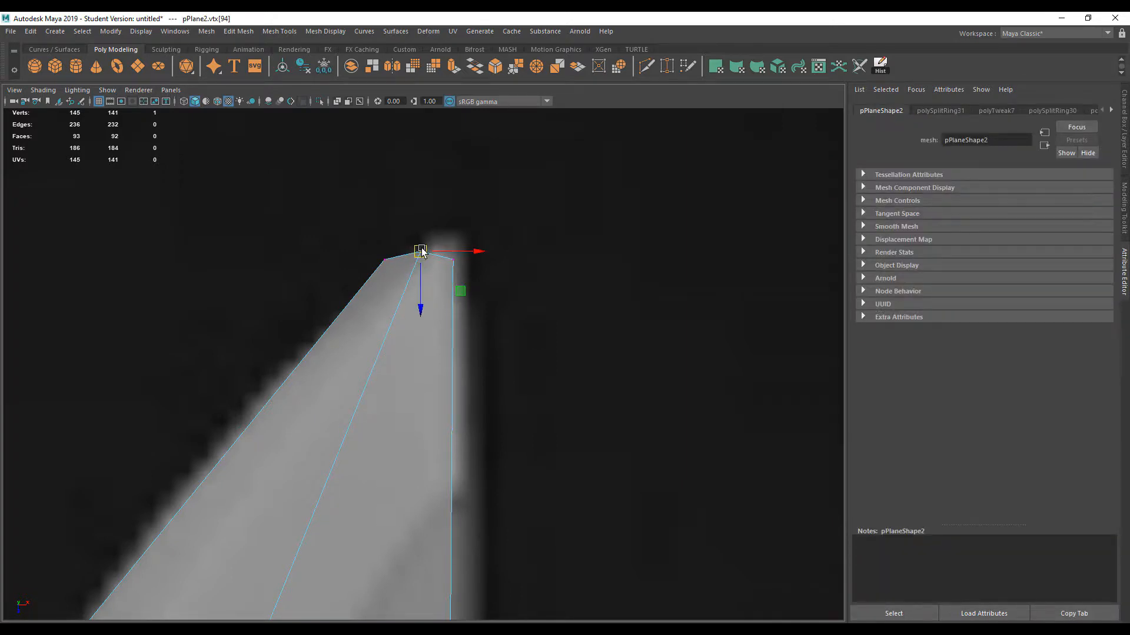
{"action": "key", "text": "ctrl+z"}
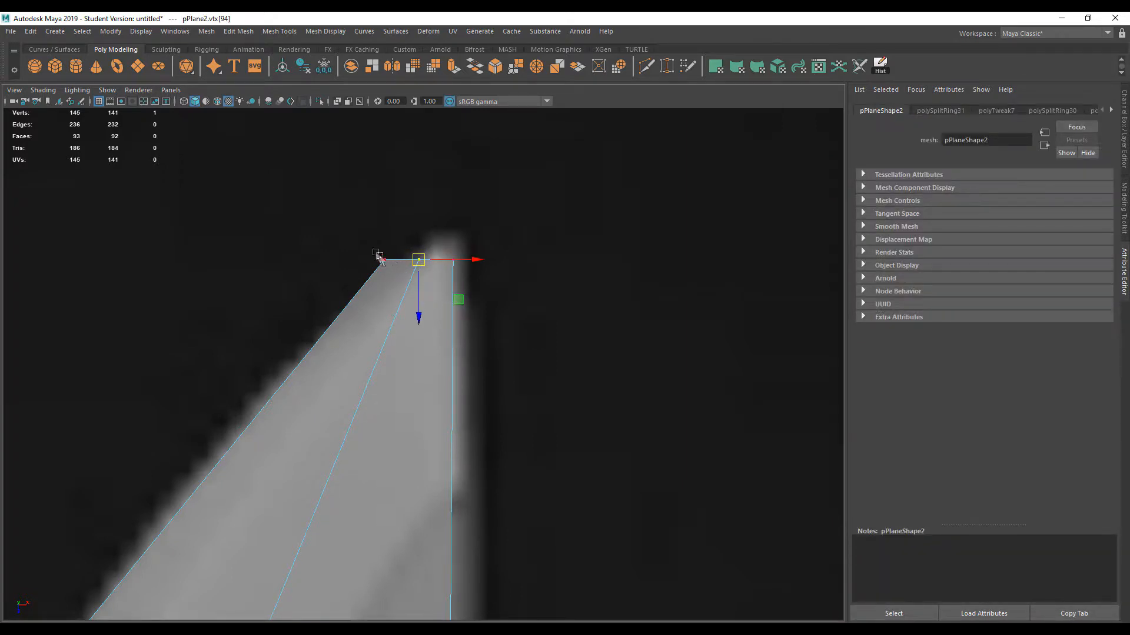
{"action": "left_click_drag", "start_coordinate": [419, 260], "coordinate": [422, 250]}
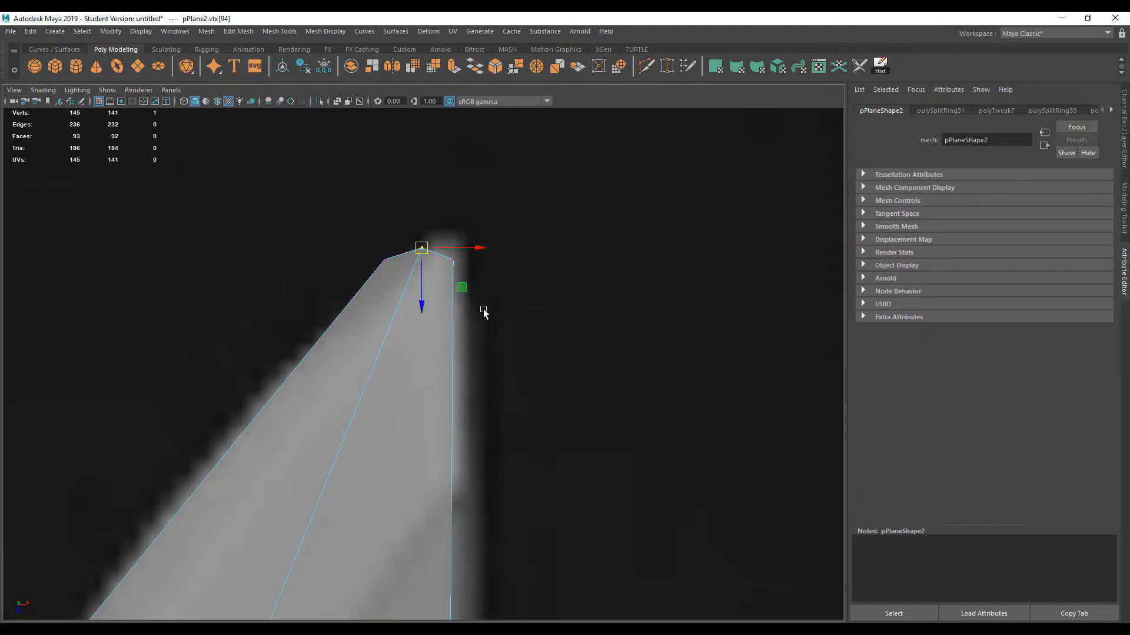
{"action": "left_click", "coordinate": [384, 261]}
{"action": "left_click_drag", "start_coordinate": [385, 266], "coordinate": [426, 254]}
{"action": "left_click", "coordinate": [422, 248]}
{"action": "right_click_drag", "start_coordinate": [441, 296], "coordinate": [426, 347], "text": "alt"}
{"action": "right_click_drag", "start_coordinate": [383, 415], "coordinate": [482, 259]}
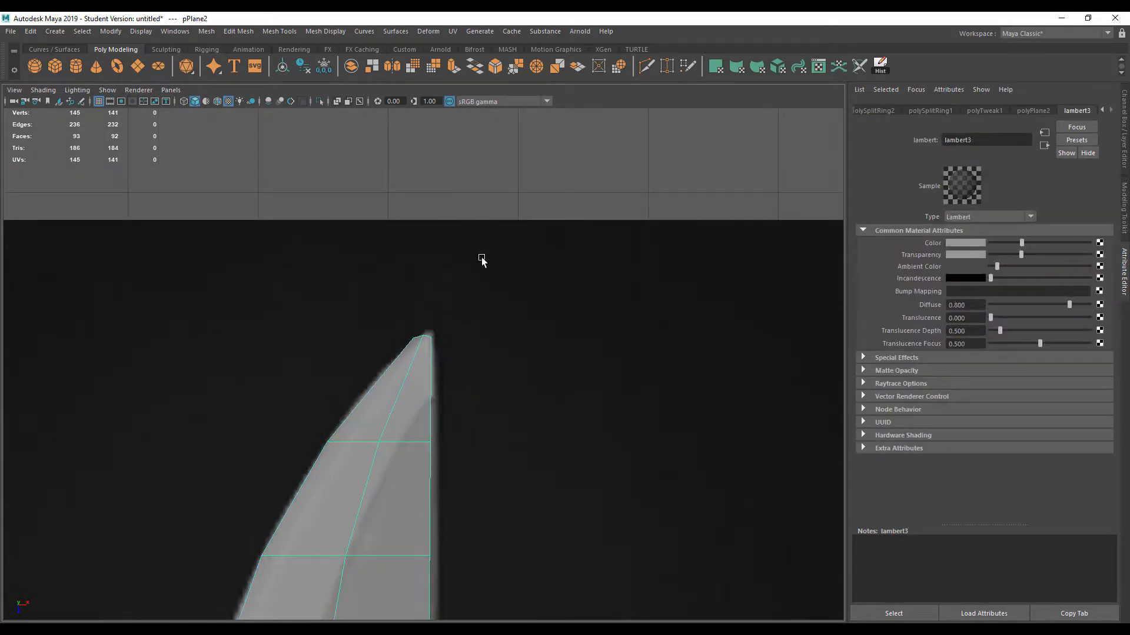
- Examine the blade mesh from several angles in the perspective view and return to the top view
{"action": "scroll", "coordinate": [389, 298], "scroll_direction": "down", "scroll_amount": 2}
{"action": "left_click", "coordinate": [389, 299]}
{"action": "scroll", "coordinate": [390, 305], "scroll_direction": "down", "scroll_amount": 4}
{"action": "left_click", "coordinate": [399, 436]}
{"action": "key", "text": "space"}
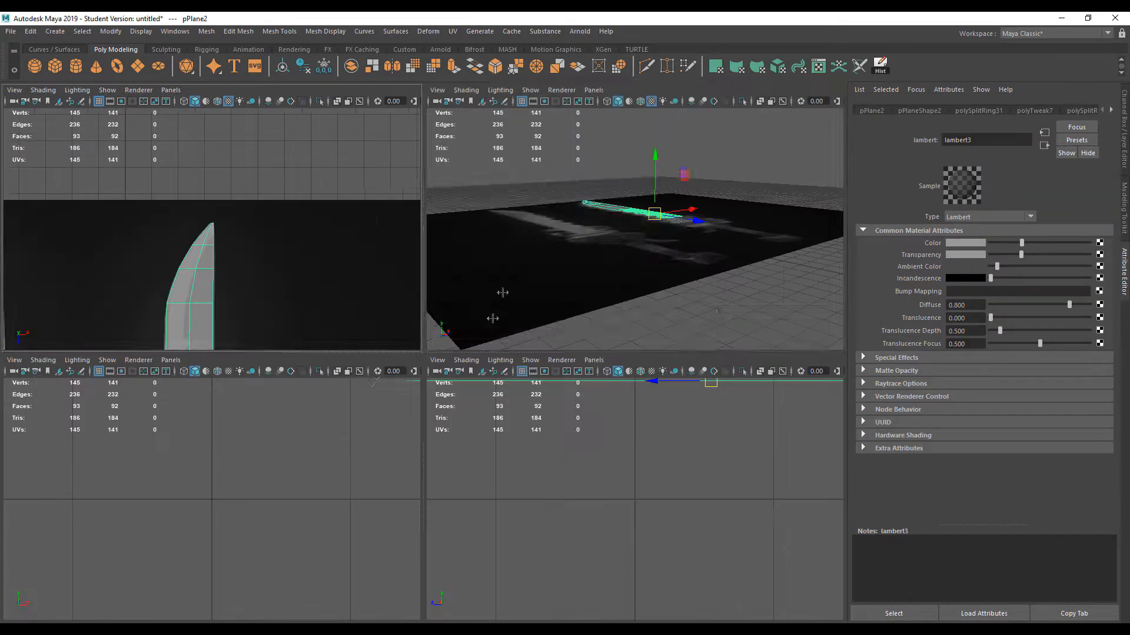
{"action": "key", "text": "space"}
{"action": "left_click_drag", "start_coordinate": [464, 280], "coordinate": [465, 207]}
{"action": "key", "text": "f"}
{"action": "left_click", "coordinate": [344, 235]}
{"action": "left_click_drag", "start_coordinate": [343, 235], "coordinate": [370, 343], "text": "alt"}
{"action": "left_click", "coordinate": [518, 373]}
{"action": "key", "text": "space"}
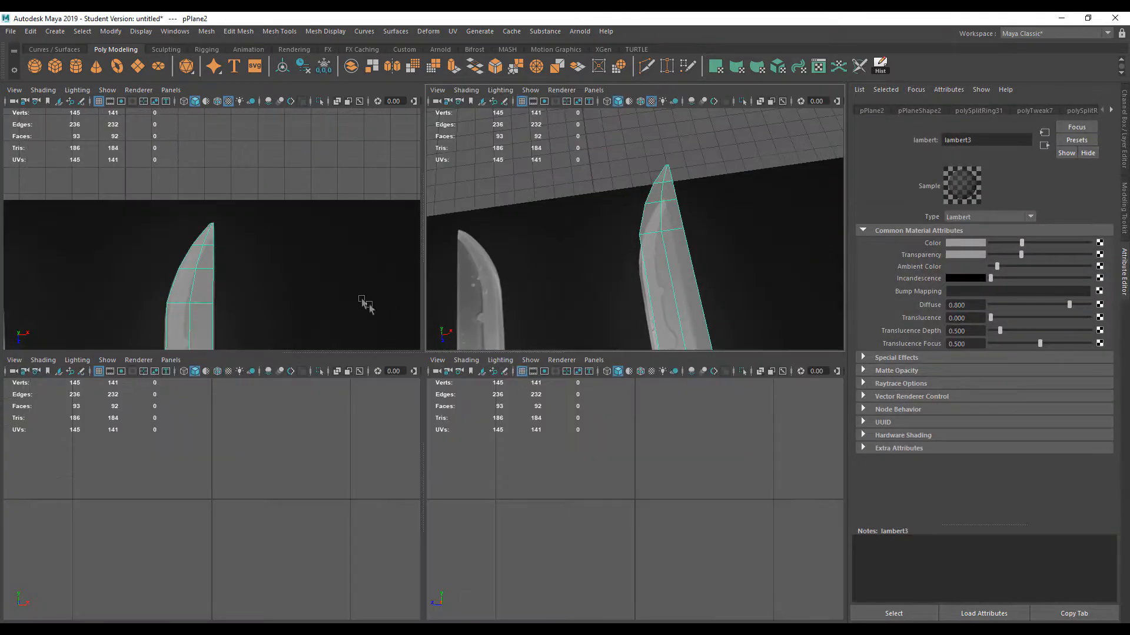
{"action": "key", "text": "space"}
- Insert three crosswise edge loops between the existing ones along the curved tip section
{"action": "middle_click_drag", "start_coordinate": [372, 388], "coordinate": [390, 147], "text": "alt"}
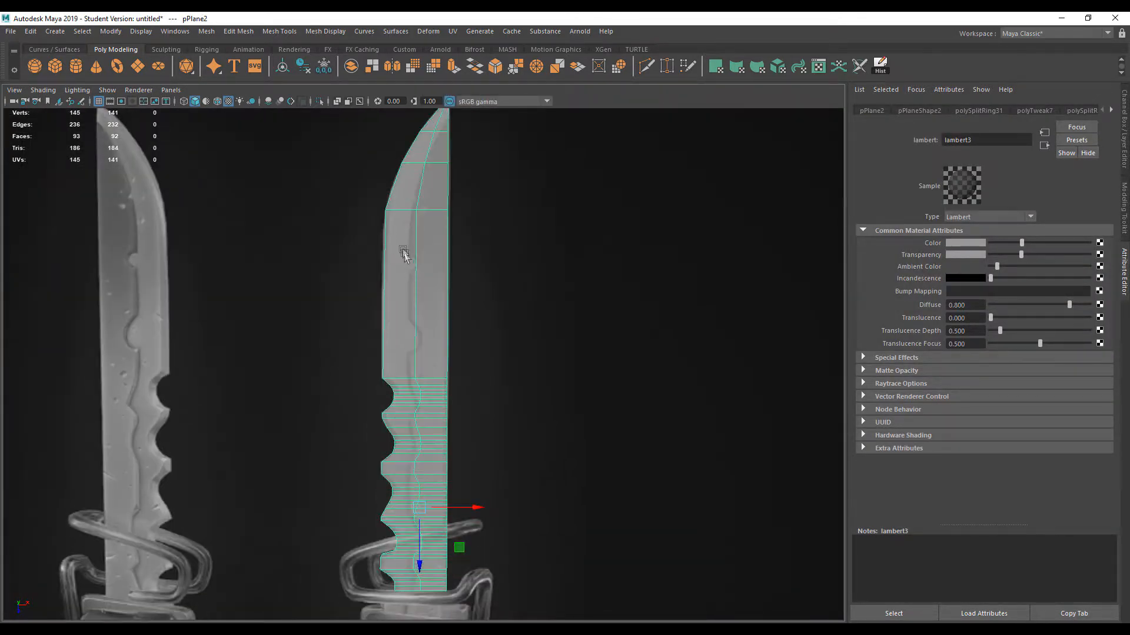
{"action": "middle_click_drag", "start_coordinate": [406, 257], "coordinate": [381, 377], "text": "alt"}
{"action": "scroll", "coordinate": [374, 370], "scroll_direction": "up", "scroll_amount": 4}
{"action": "scroll", "coordinate": [357, 265], "scroll_direction": "up", "scroll_amount": 3}
{"action": "middle_click_drag", "start_coordinate": [353, 222], "coordinate": [348, 283], "text": "alt"}
{"action": "right_click_drag", "start_coordinate": [347, 280], "coordinate": [292, 299], "text": "shift"}
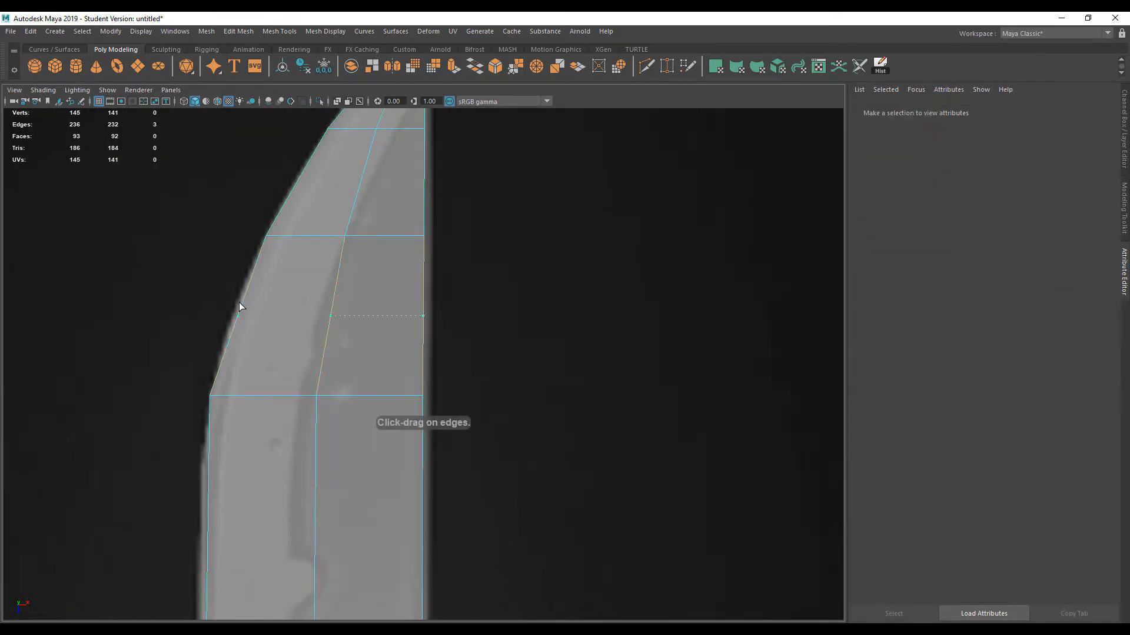
{"action": "left_click", "coordinate": [240, 306]}
{"action": "middle_click_drag", "start_coordinate": [281, 265], "coordinate": [276, 359], "text": "alt"}
{"action": "left_click", "coordinate": [278, 294]}
{"action": "left_click", "coordinate": [336, 210]}
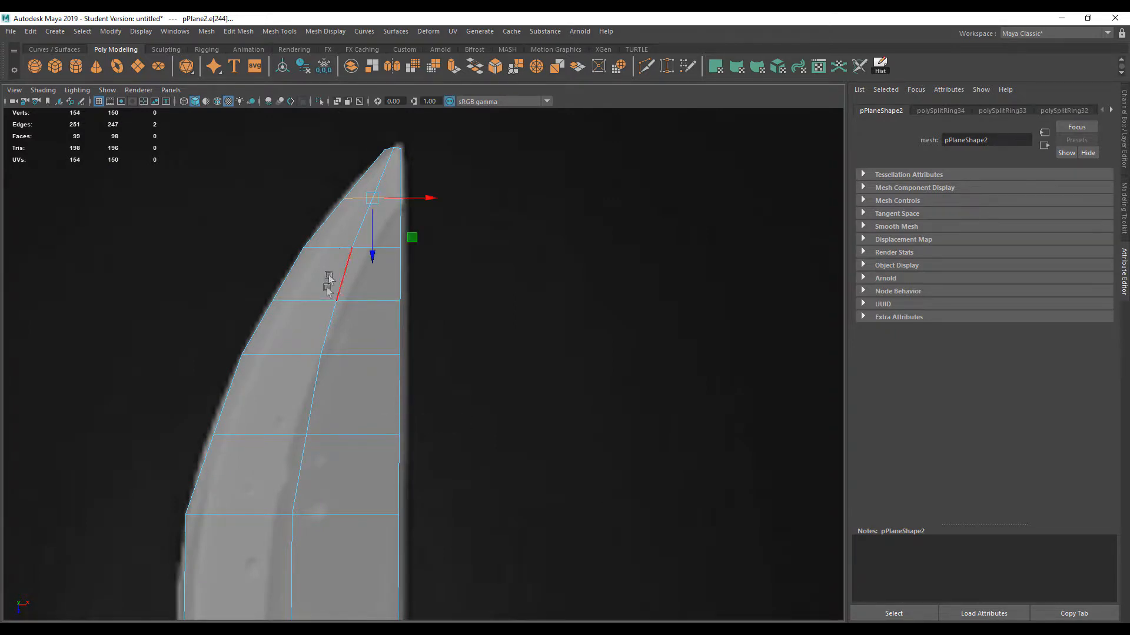
- Move the vertices along the curved cutting edge near the tip outward to match the reference outline
{"action": "scroll", "coordinate": [328, 323], "scroll_direction": "up", "scroll_amount": 5}
{"action": "middle_click_drag", "start_coordinate": [295, 312], "coordinate": [340, 350], "text": "alt"}
{"action": "right_click_drag", "start_coordinate": [341, 351], "coordinate": [245, 260]}
{"action": "key", "text": "w"}
{"action": "left_click", "coordinate": [326, 359]}
{"action": "left_click_drag", "start_coordinate": [376, 358], "coordinate": [372, 359]}
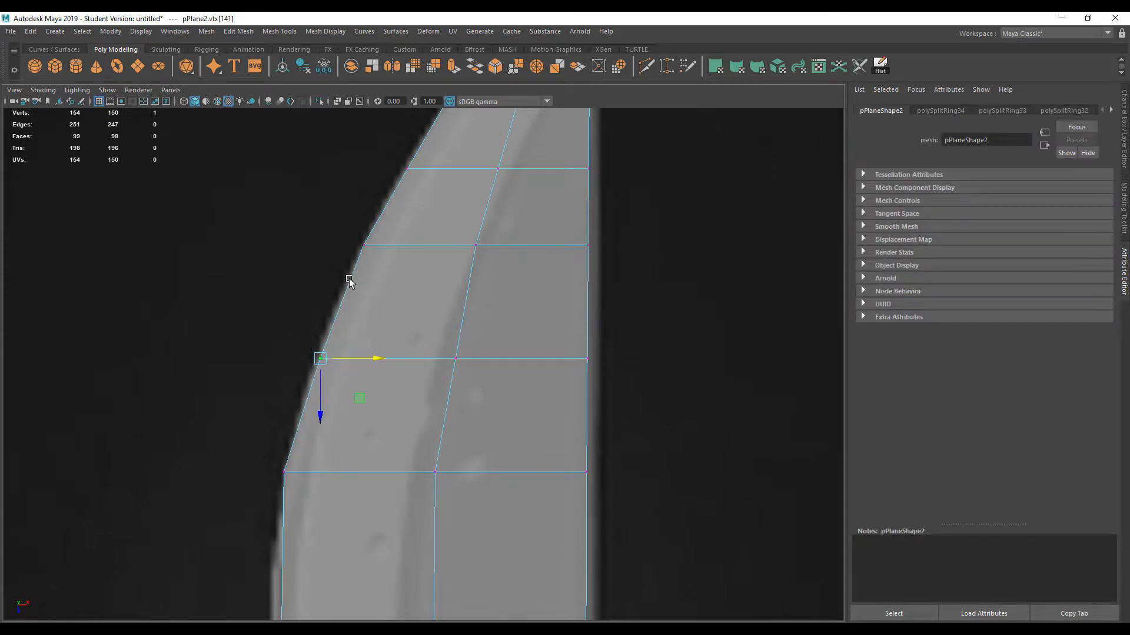
{"action": "middle_click_drag", "start_coordinate": [349, 279], "coordinate": [329, 357], "text": "alt"}
{"action": "left_click_drag", "start_coordinate": [333, 308], "coordinate": [392, 324]}
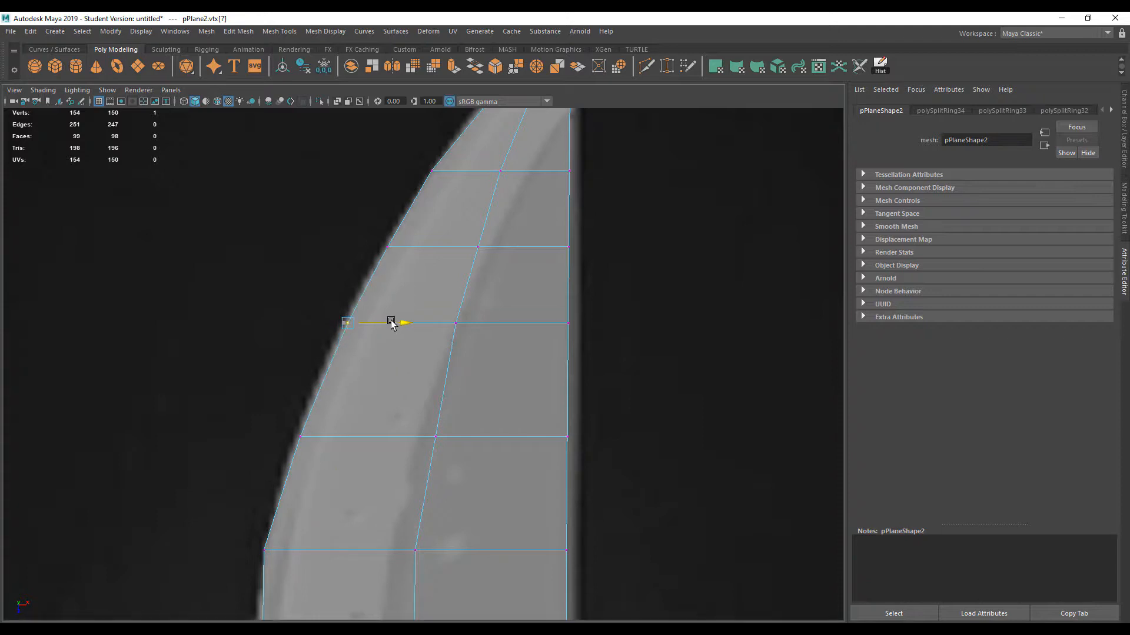
{"action": "middle_click_drag", "start_coordinate": [330, 283], "coordinate": [293, 409], "text": "alt"}
{"action": "left_click_drag", "start_coordinate": [378, 281], "coordinate": [451, 298]}
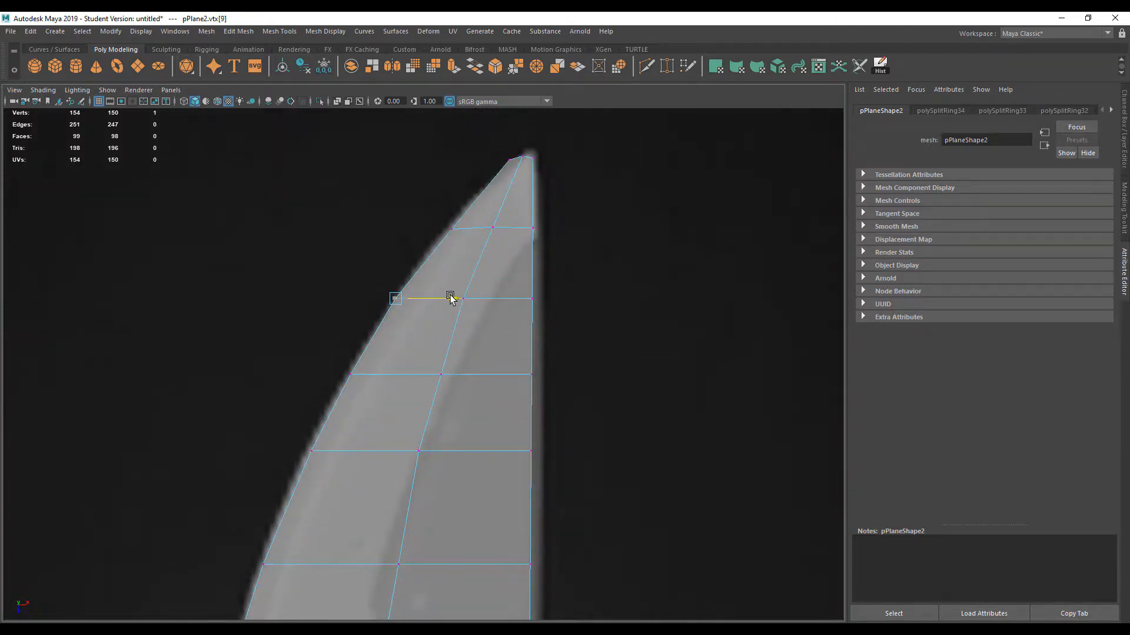
{"action": "middle_click_drag", "start_coordinate": [370, 408], "coordinate": [374, 221], "text": "alt"}
{"action": "middle_click_drag", "start_coordinate": [358, 302], "coordinate": [405, 178], "text": "alt"}
{"action": "mouse_move", "coordinate": [233, 352]}
{"action": "left_mouse_down"}
{"action": "mouse_move", "coordinate": [298, 382]}
{"action": "mouse_move", "coordinate": [330, 374]}
{"action": "left_mouse_up"}
- Set the Insert Edge Loop tool to relative distance from edge and add one crosswise loop just below the tip curve
{"action": "right_click_drag", "start_coordinate": [331, 374], "coordinate": [482, 402], "text": "alt"}
{"action": "right_click_drag", "start_coordinate": [454, 272], "coordinate": [641, 178]}
{"action": "right_click_drag", "start_coordinate": [498, 346], "coordinate": [470, 365], "text": "shift"}
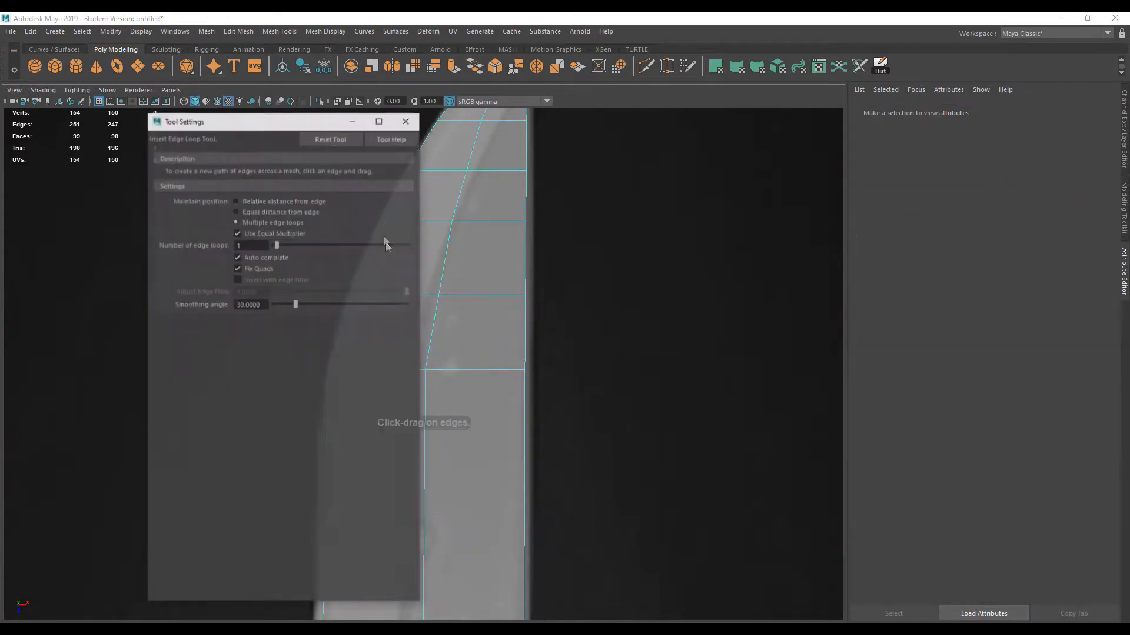
{"action": "left_click", "coordinate": [269, 200]}
{"action": "left_click", "coordinate": [396, 121]}
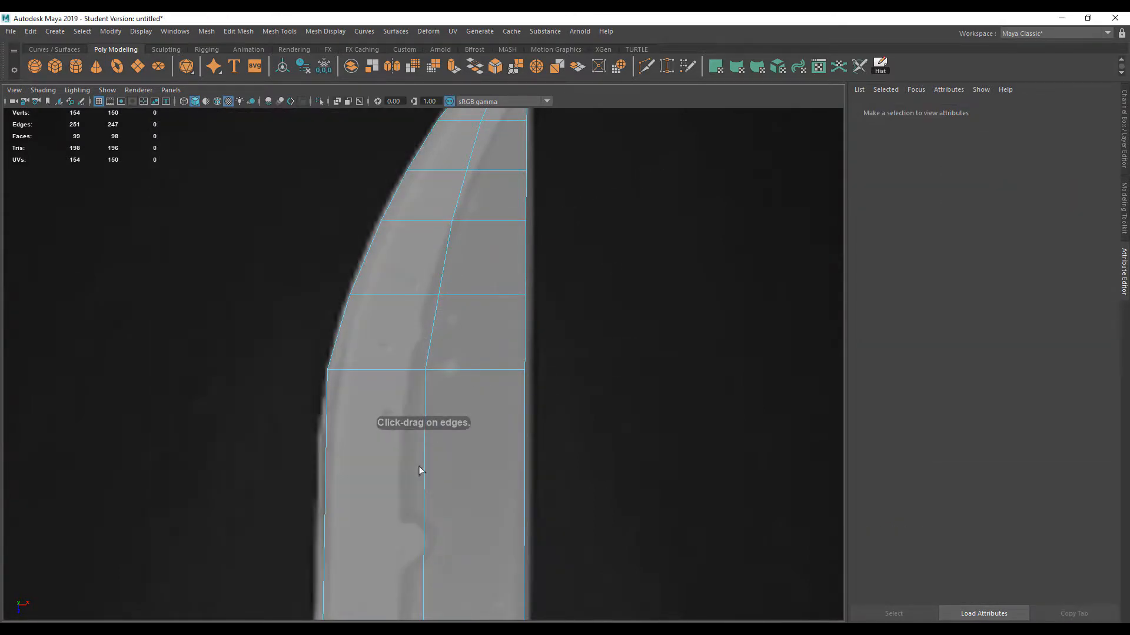
{"action": "left_click", "coordinate": [424, 484]}
- Align the cutting-edge vertex where the tip curve meets the straight blade with the reference, then return the mesh to object mode
{"action": "key", "text": "w"}
{"action": "right_click_drag", "start_coordinate": [336, 360], "coordinate": [277, 340]}
{"action": "left_click_drag", "start_coordinate": [277, 340], "coordinate": [371, 362]}
{"action": "scroll", "coordinate": [368, 361], "scroll_direction": "down", "scroll_amount": 5}
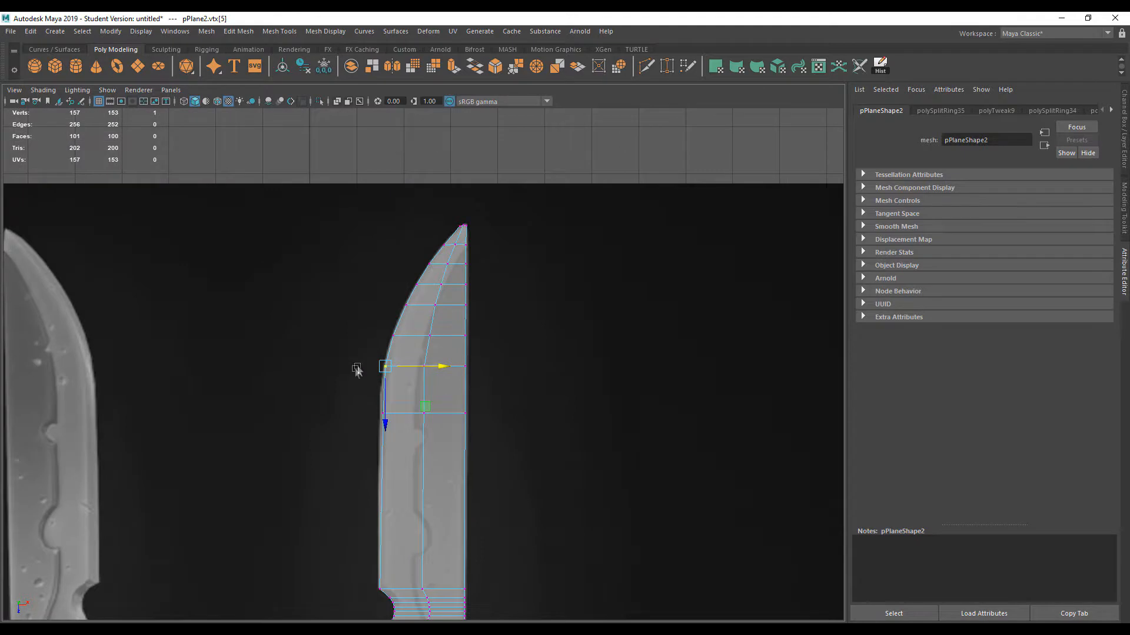
{"action": "middle_click_drag", "start_coordinate": [365, 368], "coordinate": [298, 126], "text": "alt"}
{"action": "scroll", "coordinate": [281, 192], "scroll_direction": "down", "scroll_amount": 2}
{"action": "scroll", "coordinate": [277, 177], "scroll_direction": "up", "scroll_amount": 2}
{"action": "middle_click_drag", "start_coordinate": [277, 177], "coordinate": [283, 273], "text": "alt"}
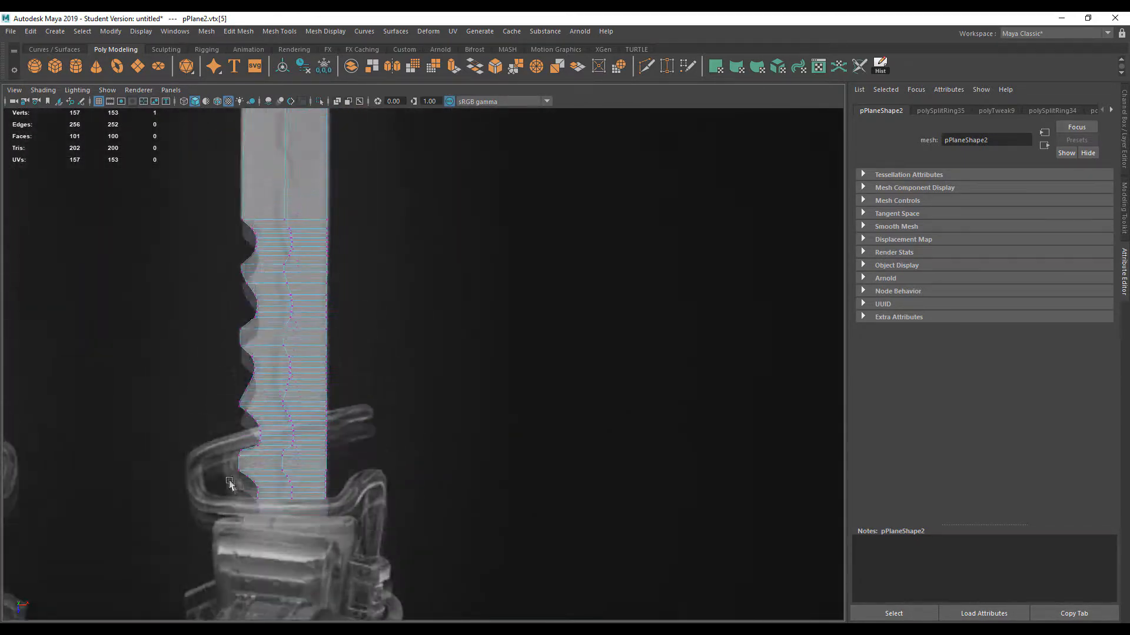
{"action": "key", "text": "F8"}
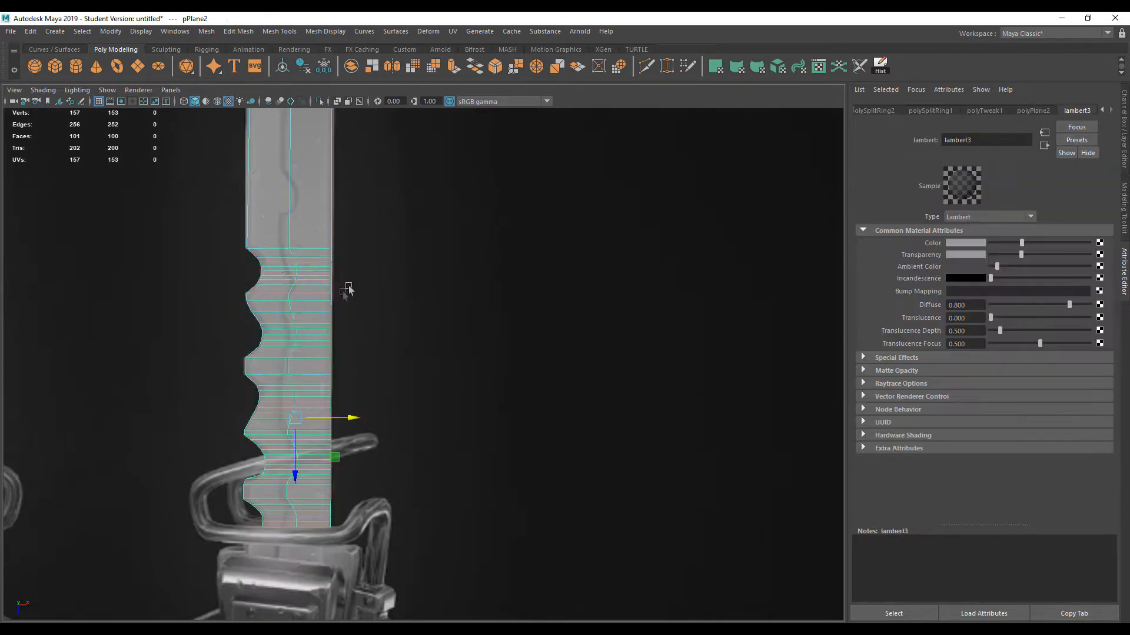
- Assign a new Blinn material to the blade mesh in the perspective view
{"action": "key", "text": "space"}
{"action": "key", "text": "space"}
{"action": "scroll", "coordinate": [471, 294], "scroll_direction": "down", "scroll_amount": 7}
{"action": "middle_click_drag", "start_coordinate": [400, 392], "coordinate": [381, 276], "text": "alt"}
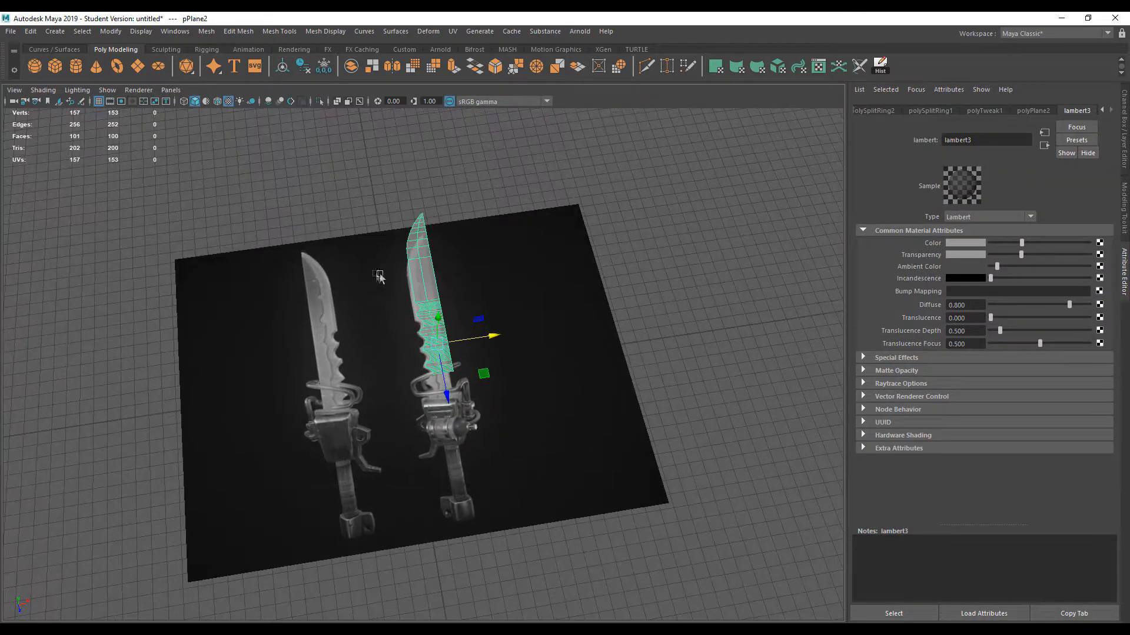
{"action": "left_click", "coordinate": [277, 233]}
{"action": "scroll", "coordinate": [287, 250], "scroll_direction": "up", "scroll_amount": 7}
{"action": "left_click_drag", "start_coordinate": [288, 250], "coordinate": [461, 242], "text": "alt"}
{"action": "left_click", "coordinate": [460, 242]}
{"action": "right_click_drag", "start_coordinate": [460, 242], "coordinate": [481, 503]}
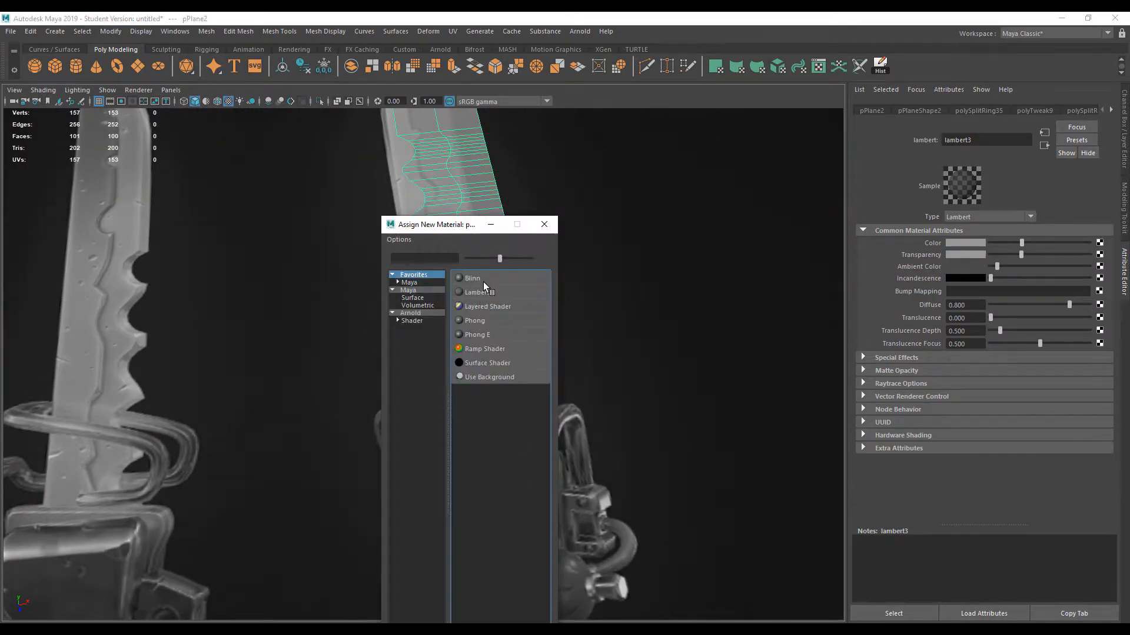
{"action": "left_click", "coordinate": [483, 282]}
- Select the blade, show its channel box and delete all construction history in the scene
{"action": "left_click", "coordinate": [338, 211]}
{"action": "key", "text": "f"}
{"action": "left_click_drag", "start_coordinate": [338, 210], "coordinate": [398, 316], "text": "alt"}
{"action": "left_click", "coordinate": [425, 311]}
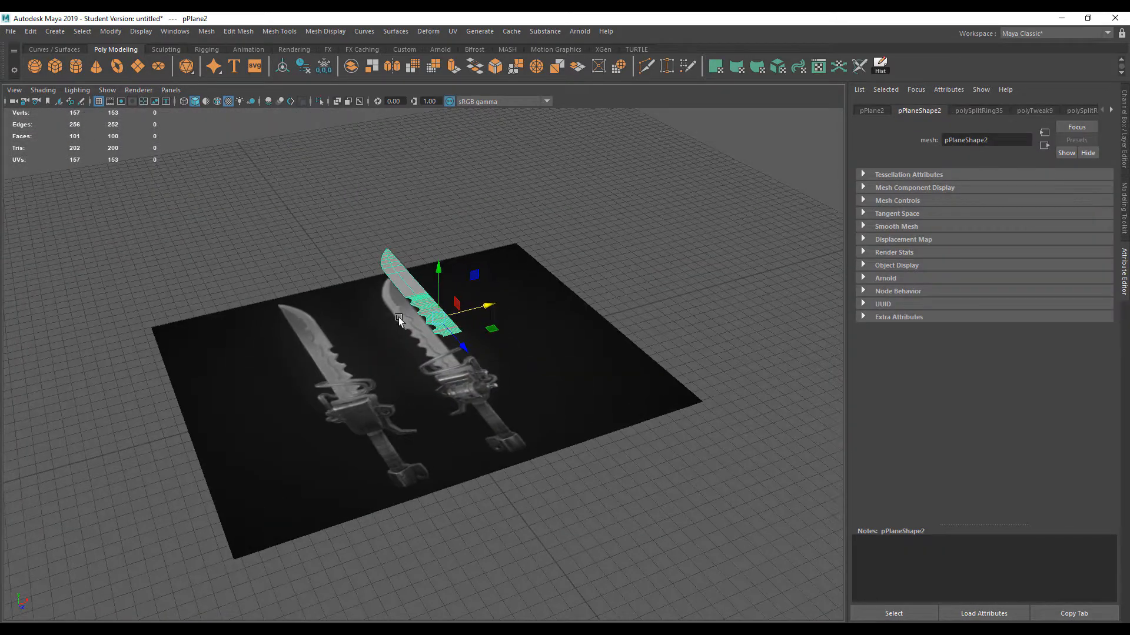
{"action": "key", "text": "ctrl+a"}
{"action": "middle_click_drag", "start_coordinate": [478, 288], "coordinate": [367, 306], "text": "alt"}
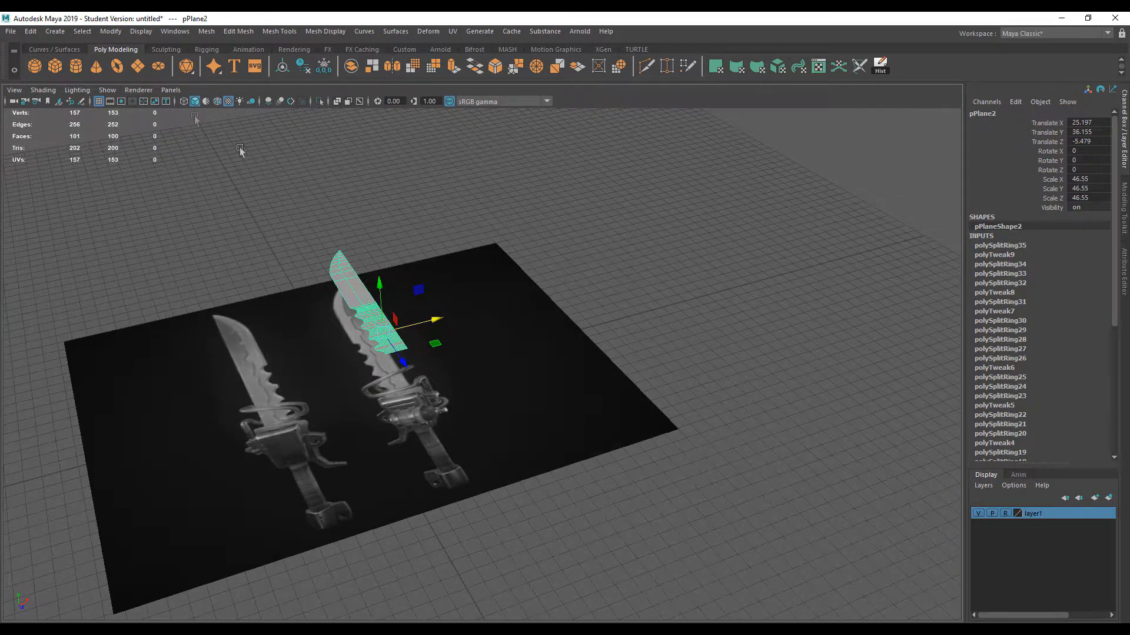
{"action": "left_click", "coordinate": [26, 37]}
{"action": "mouse_move", "coordinate": [81, 183]}
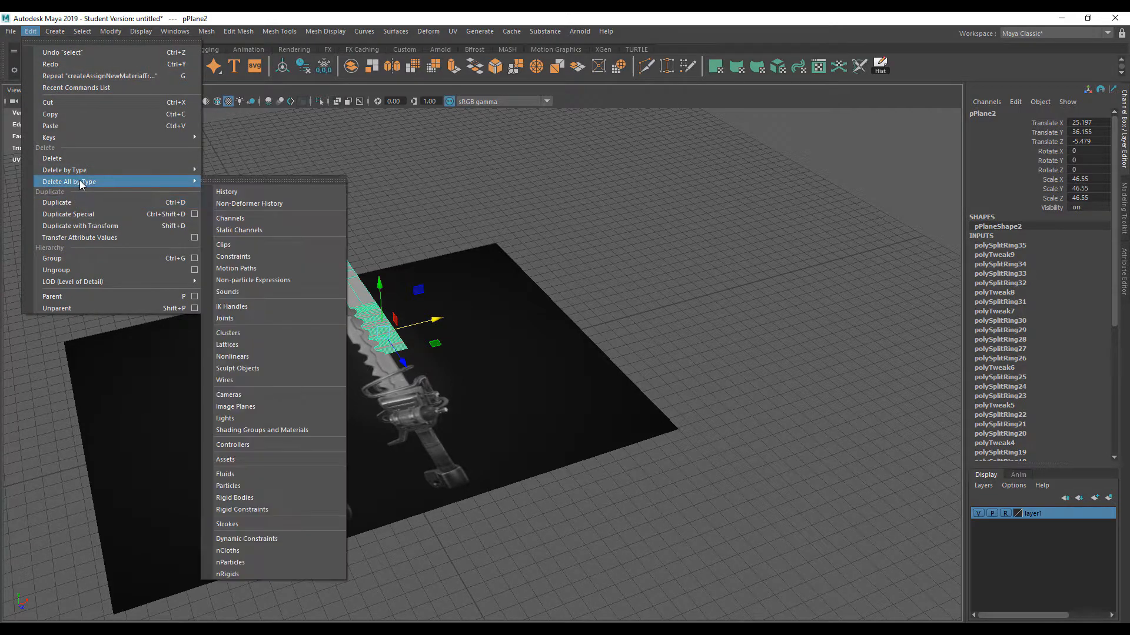
{"action": "left_click", "coordinate": [229, 187]}
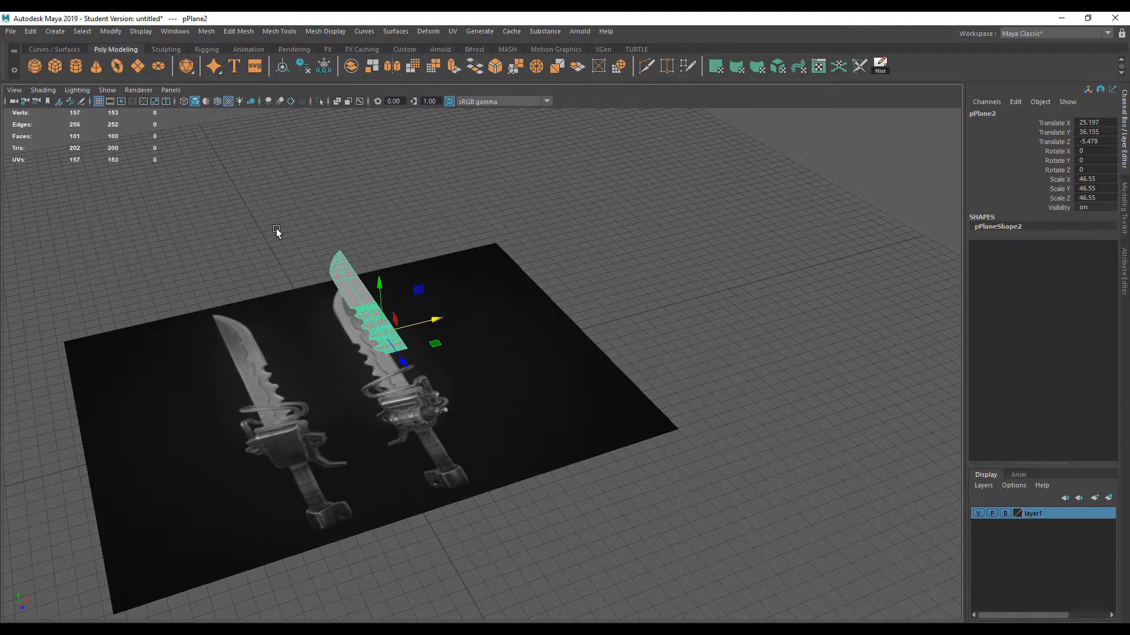
- Freeze the transformations of the blade mesh
{"action": "scroll", "coordinate": [277, 218], "scroll_direction": "up", "scroll_amount": 4}
{"action": "left_click", "coordinate": [110, 31]}
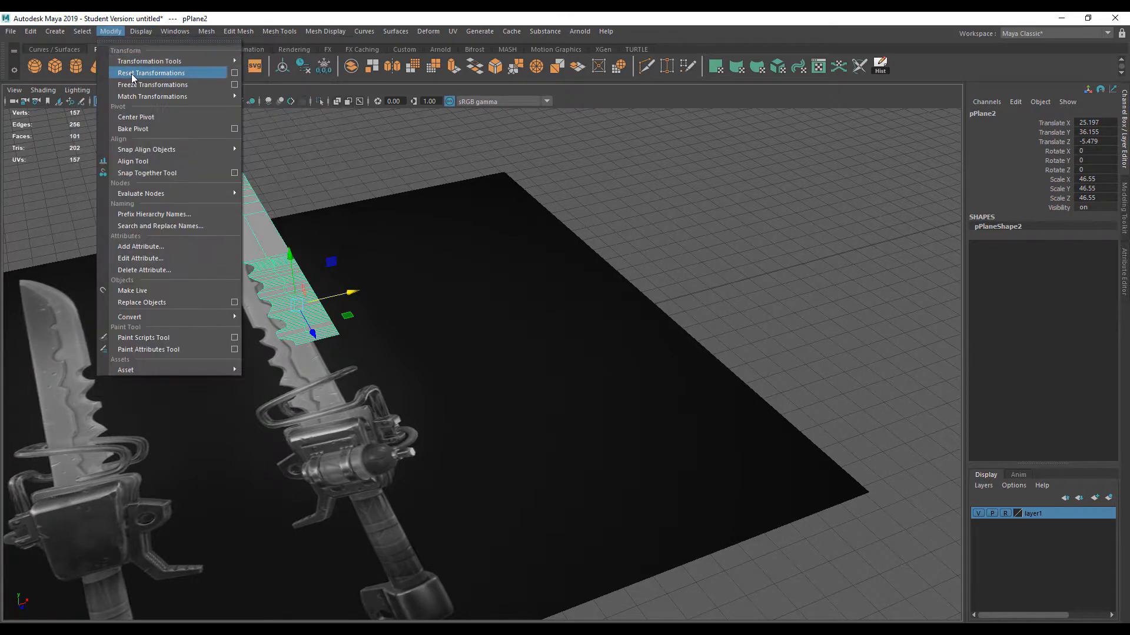
{"action": "left_click", "coordinate": [143, 86]}
- Move the blade along X beyond the reference plane, then set its Translate X to 0
{"action": "left_click_drag", "start_coordinate": [347, 297], "coordinate": [725, 253]}
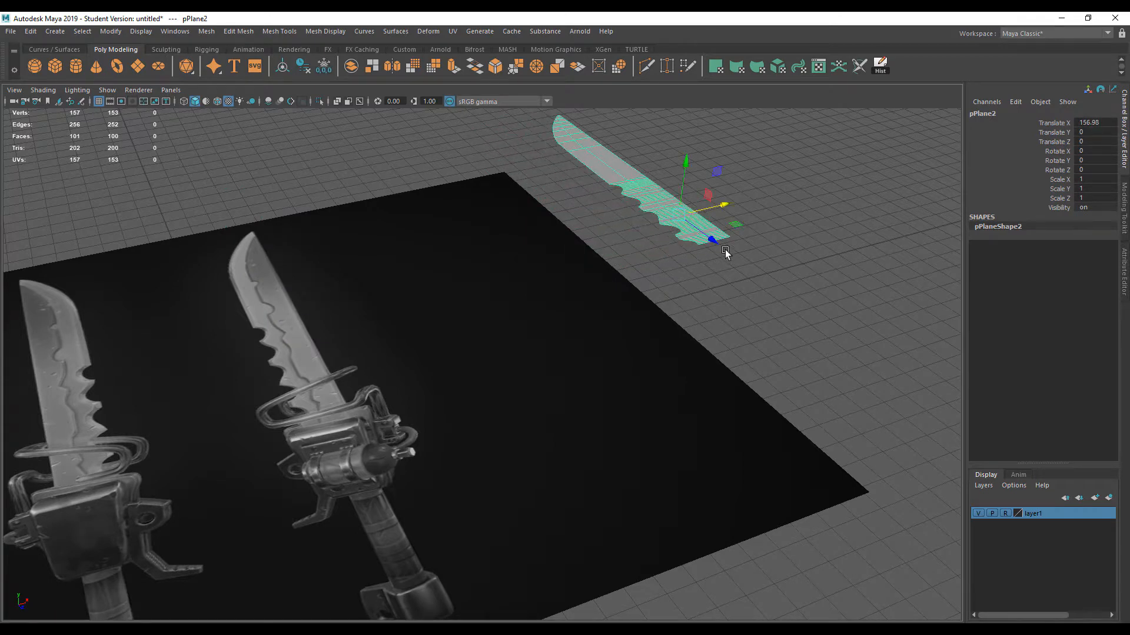
{"action": "left_click", "coordinate": [1102, 125]}
{"action": "type", "text": "0"}
{"action": "key", "text": "Return"}
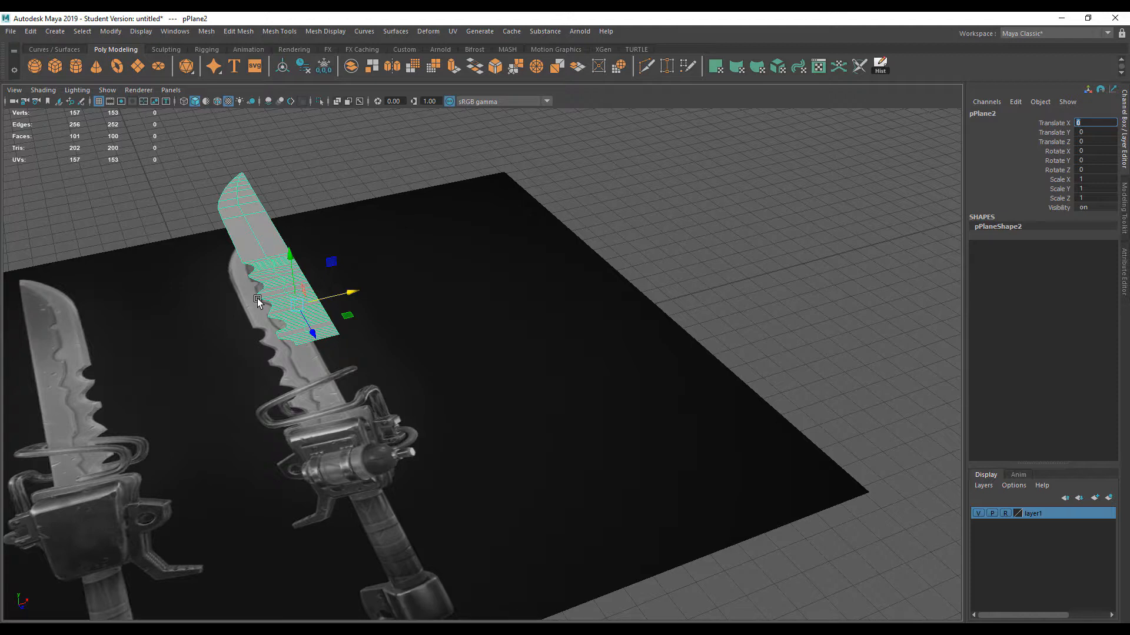
- Move the blade along X away from the reference knife to a Translate X of about 57
{"action": "left_click", "coordinate": [355, 179]}
{"action": "left_click", "coordinate": [307, 298]}
{"action": "left_click_drag", "start_coordinate": [336, 302], "coordinate": [497, 260]}
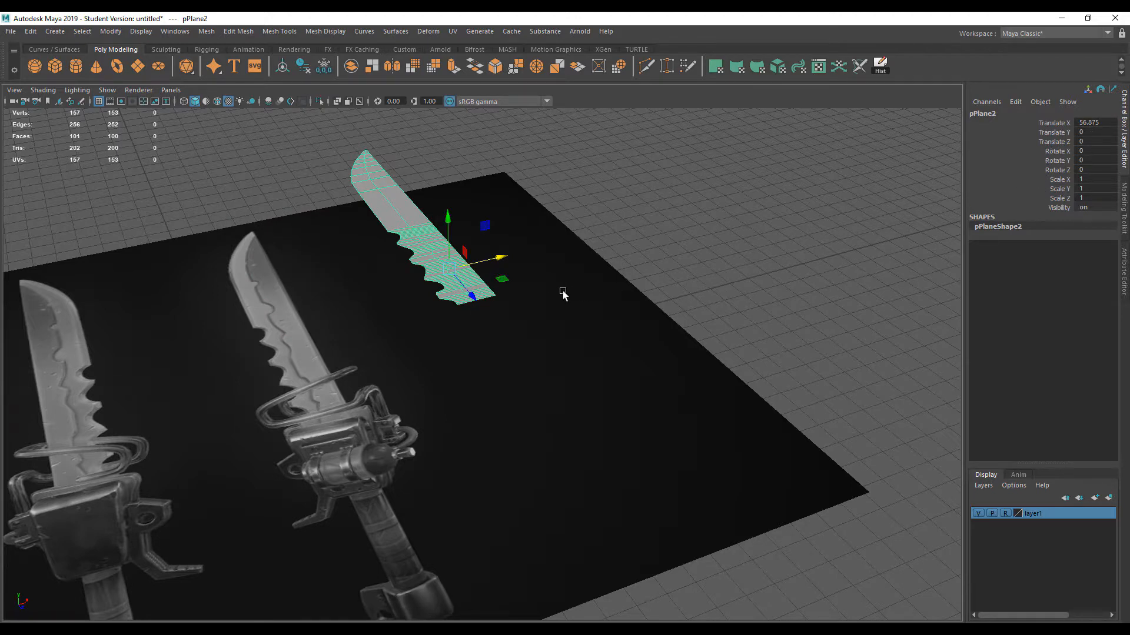
{"action": "left_click", "coordinate": [110, 31]}
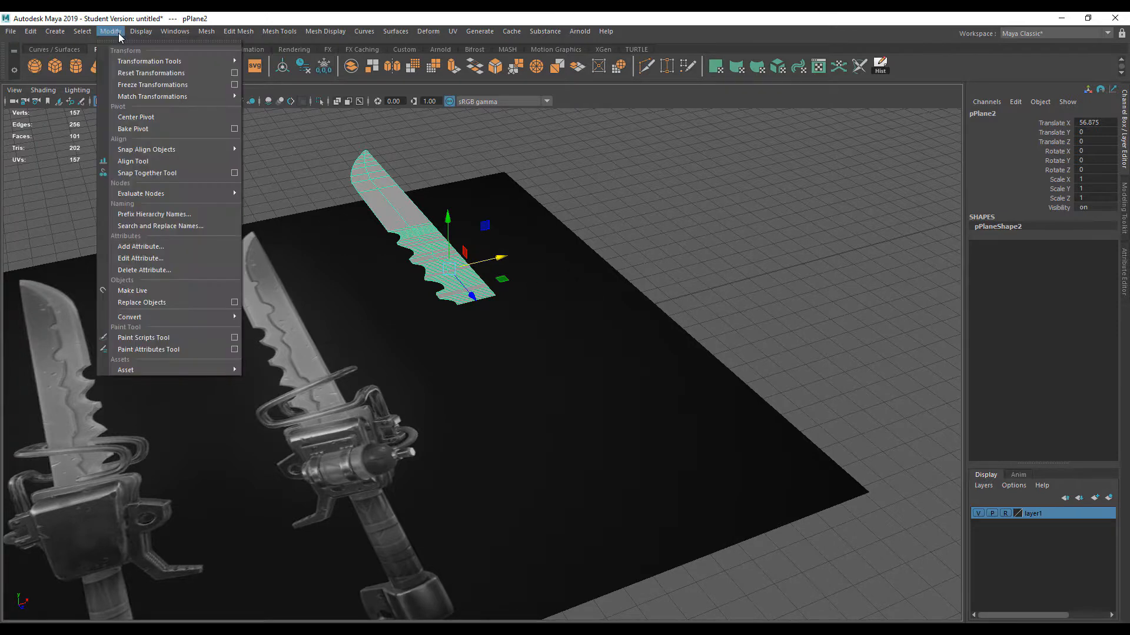
{"action": "left_click", "coordinate": [150, 85]}
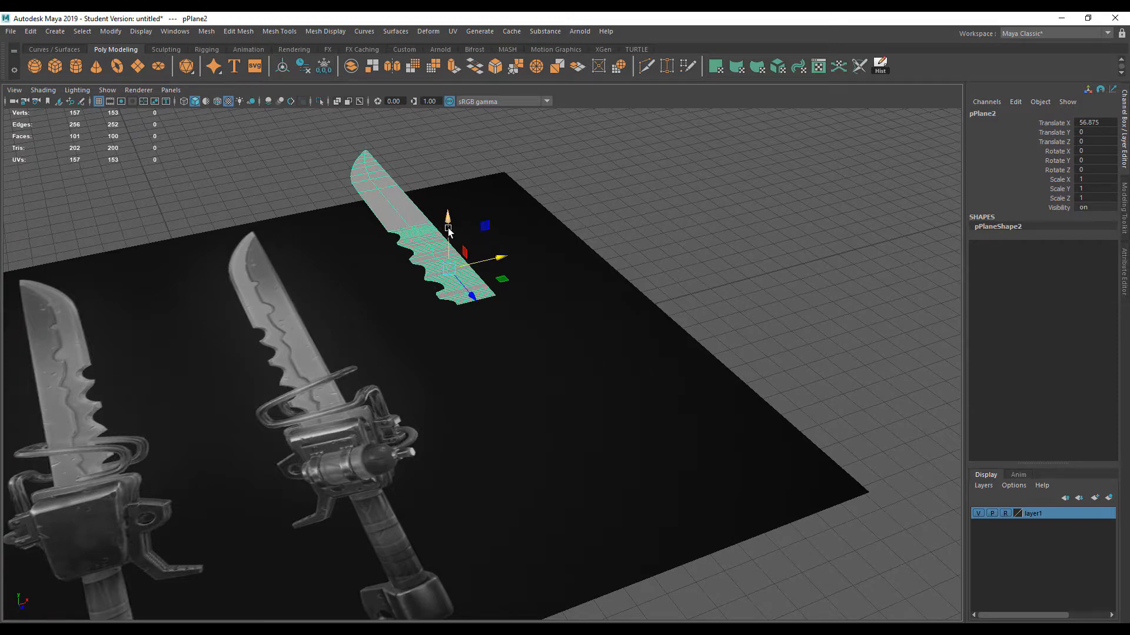
- Undo the last X move and raise the blade above the reference plane to a Translate Y of about 36.68
{"action": "key", "text": "ctrl+z"}
{"action": "left_click", "coordinate": [120, 190]}
{"action": "left_click_drag", "start_coordinate": [119, 190], "coordinate": [267, 270], "text": "alt"}
{"action": "left_click", "coordinate": [240, 359]}
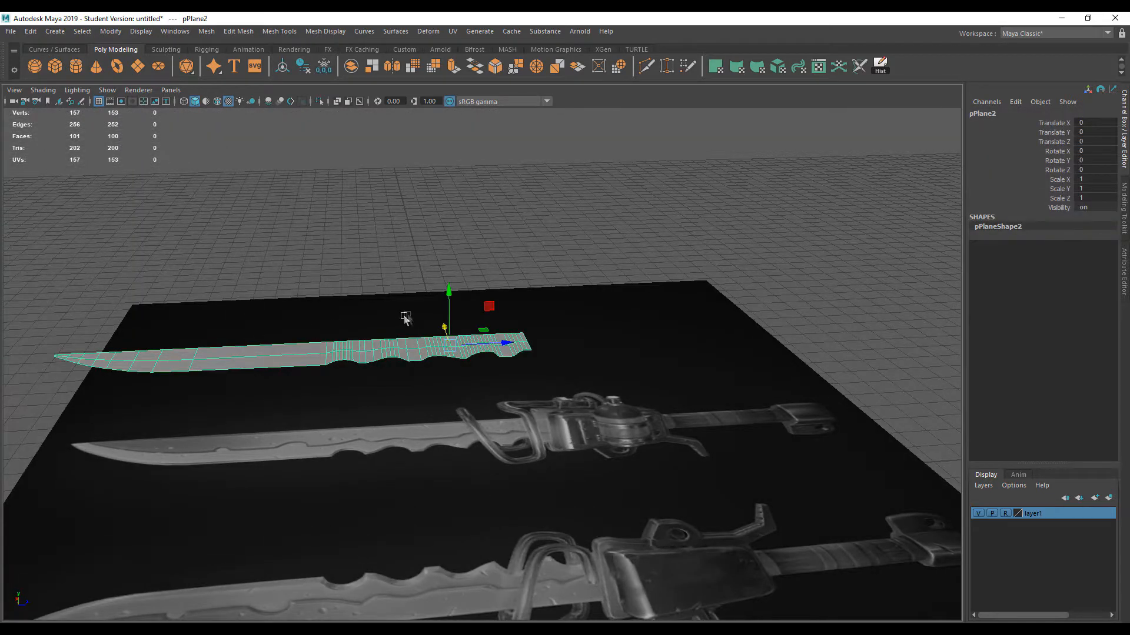
{"action": "left_click_drag", "start_coordinate": [451, 291], "coordinate": [450, 213]}
{"action": "left_click", "coordinate": [335, 268]}
{"action": "left_click_drag", "start_coordinate": [335, 268], "coordinate": [253, 282], "text": "alt"}
{"action": "left_click", "coordinate": [281, 263]}
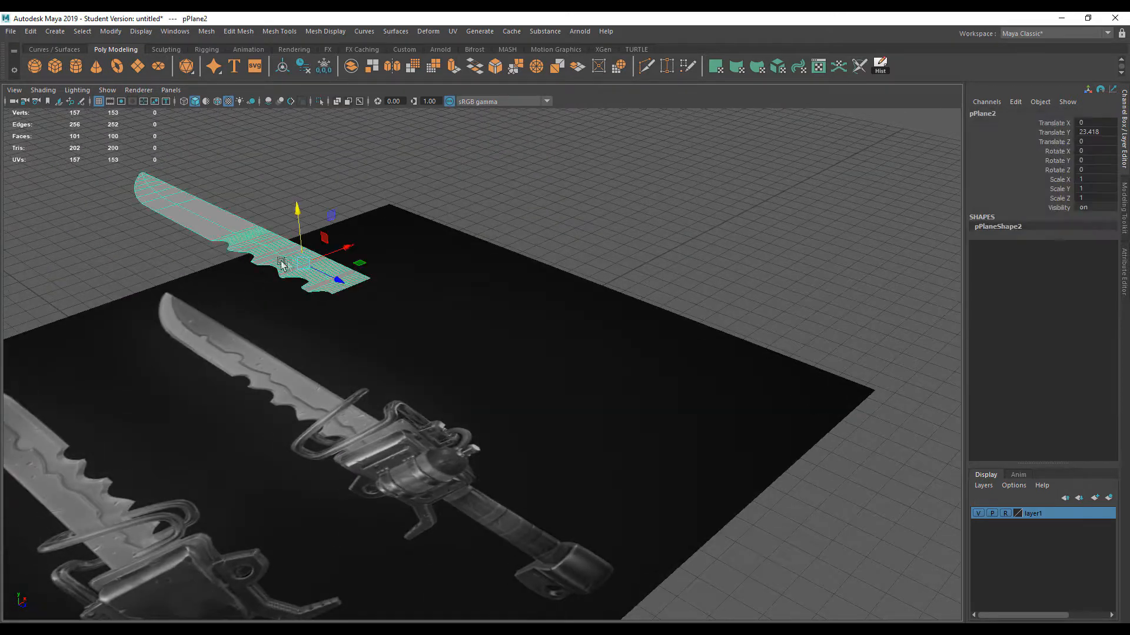
{"action": "left_click_drag", "start_coordinate": [302, 213], "coordinate": [297, 175]}
{"action": "left_click", "coordinate": [181, 222]}
{"action": "left_click_drag", "start_coordinate": [181, 222], "coordinate": [344, 317], "text": "alt"}
{"action": "left_click", "coordinate": [317, 286]}
{"action": "mouse_move", "coordinate": [318, 278]}
{"action": "left_mouse_down", "text": "alt"}
{"action": "mouse_move", "coordinate": [316, 294]}
{"action": "mouse_move", "coordinate": [307, 263]}
{"action": "left_mouse_up", "text": "alt"}
- Extrude all faces of the blade with a Local Translate Z of about 1.18 to give it thickness
{"action": "right_click", "coordinate": [308, 251], "text": "shift"}
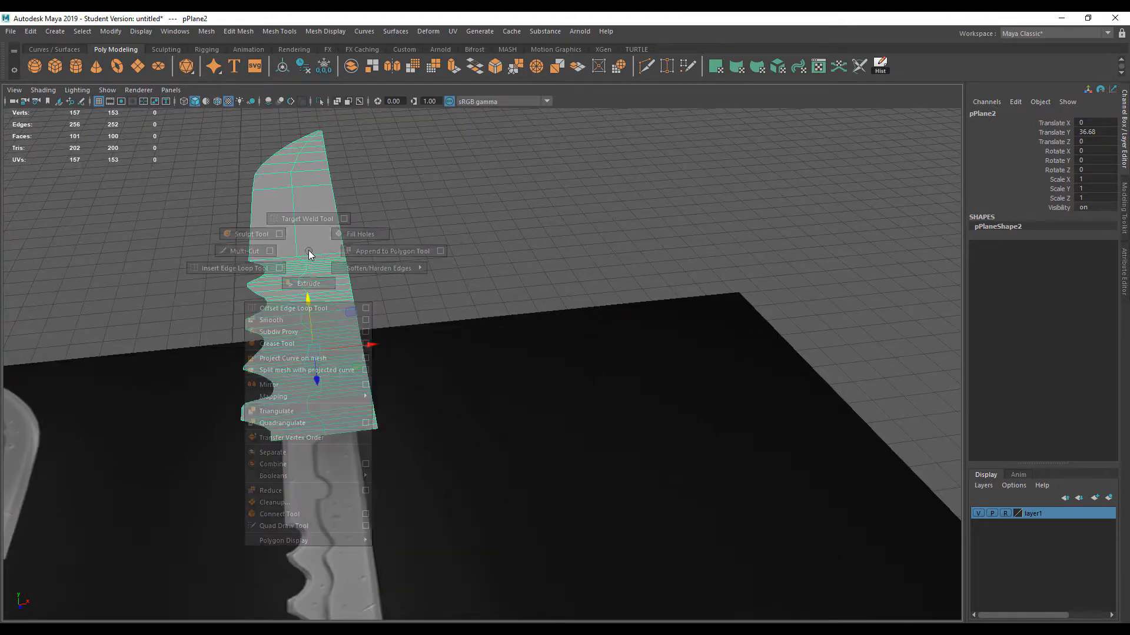
{"action": "left_click", "coordinate": [229, 31]}
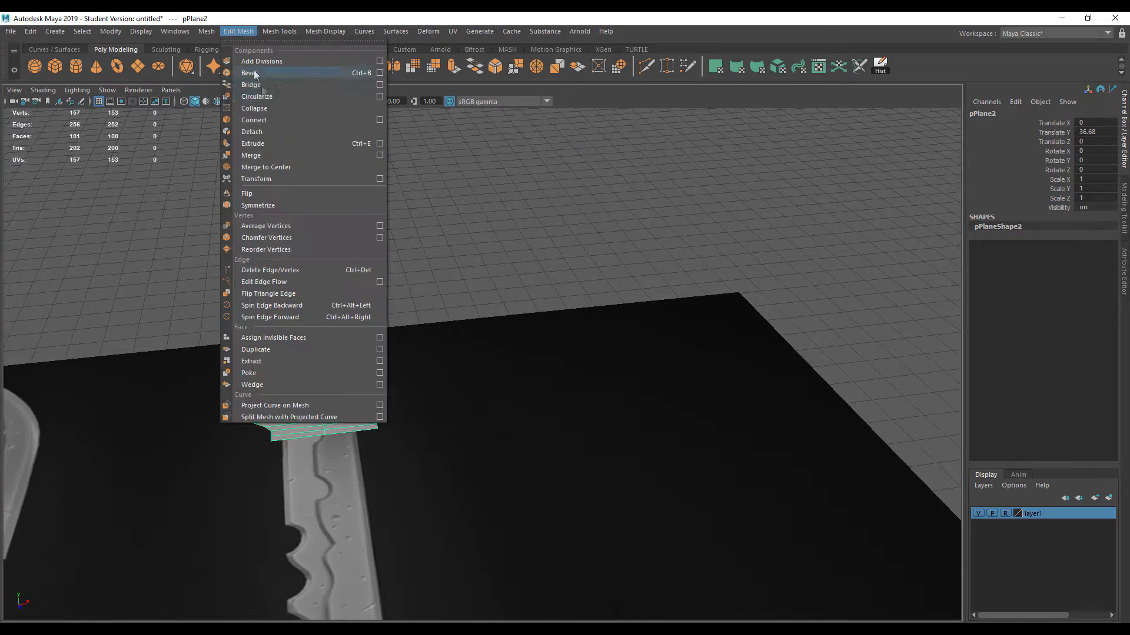
{"action": "left_click", "coordinate": [270, 142]}
{"action": "left_click_drag", "start_coordinate": [321, 288], "coordinate": [565, 267], "text": "alt"}
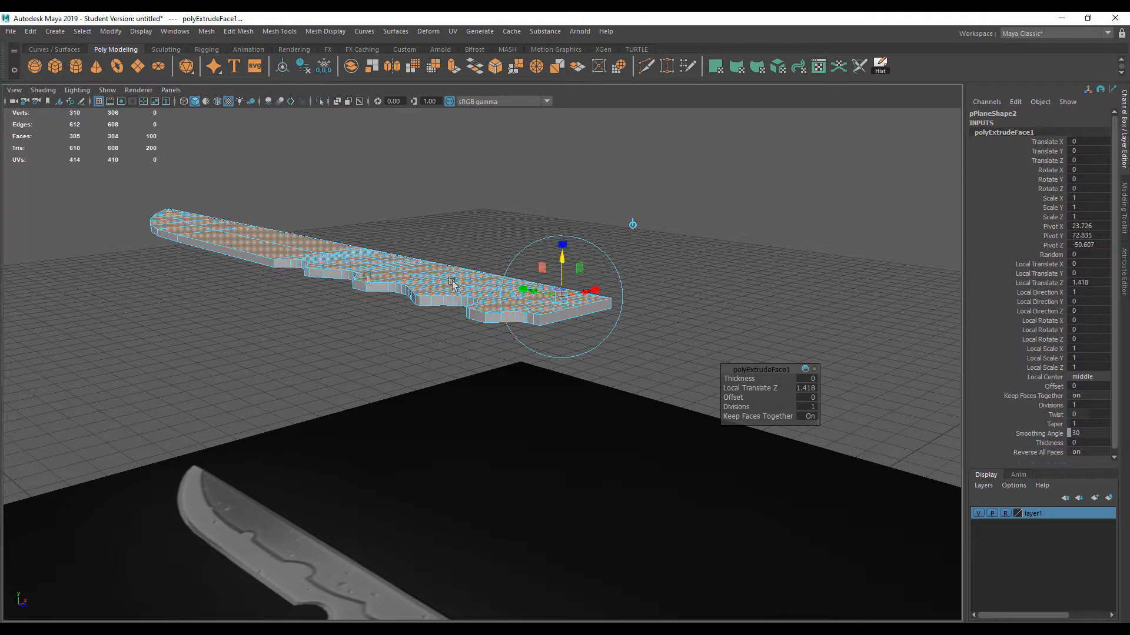
{"action": "right_click_drag", "start_coordinate": [454, 288], "coordinate": [573, 326], "text": "alt"}
{"action": "left_click_drag", "start_coordinate": [574, 326], "coordinate": [610, 228], "text": "alt"}
{"action": "right_click_drag", "start_coordinate": [370, 243], "coordinate": [448, 174]}
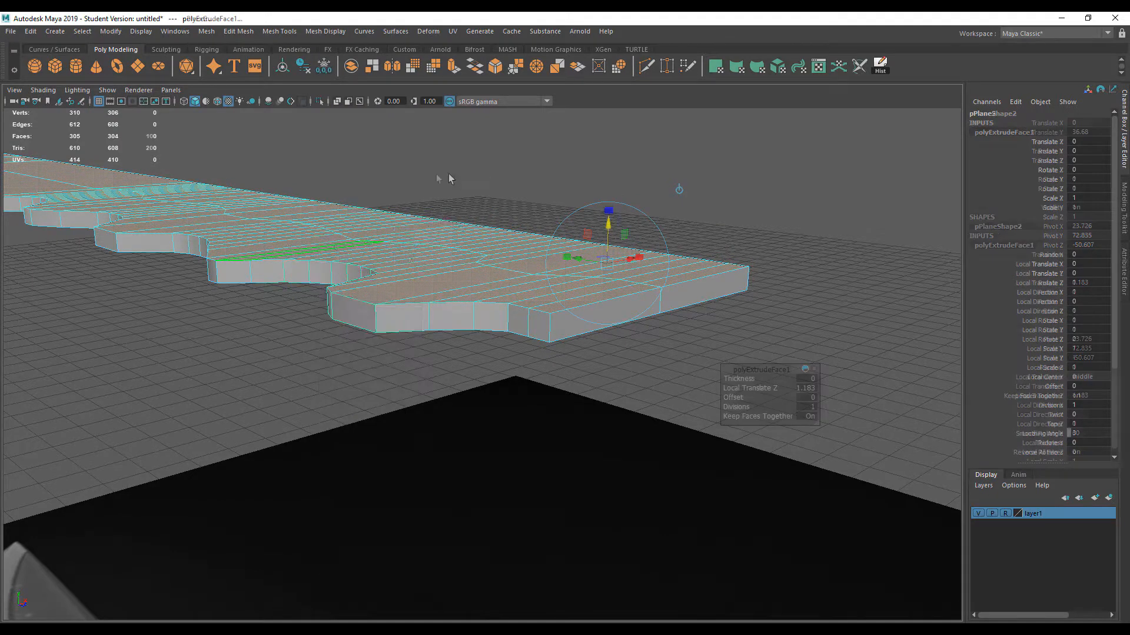
{"action": "left_click", "coordinate": [436, 176]}
{"action": "left_click_drag", "start_coordinate": [433, 254], "coordinate": [352, 266], "text": "alt"}
{"action": "middle_click_drag", "start_coordinate": [352, 266], "coordinate": [512, 318], "text": "alt"}
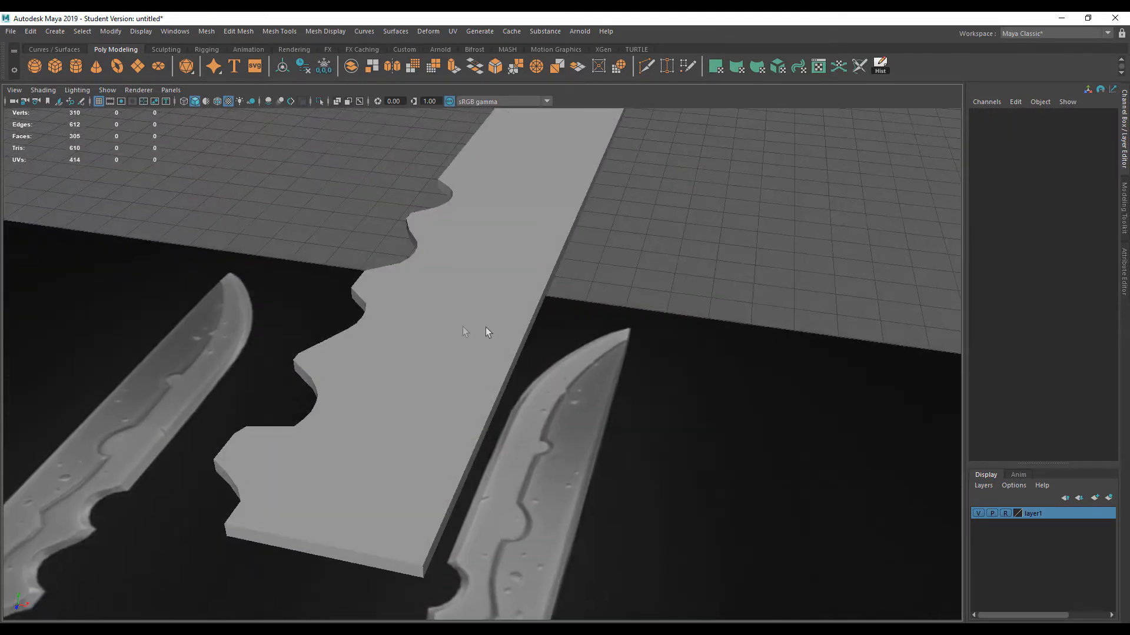
- Set the Insert Edge Loop tool to multiple edge loops with the number of loops at 1
{"action": "left_click", "coordinate": [416, 323]}
{"action": "key", "text": "f"}
{"action": "left_click_drag", "start_coordinate": [416, 328], "coordinate": [549, 370], "text": "alt"}
{"action": "right_click_drag", "start_coordinate": [396, 338], "coordinate": [485, 354], "text": "alt"}
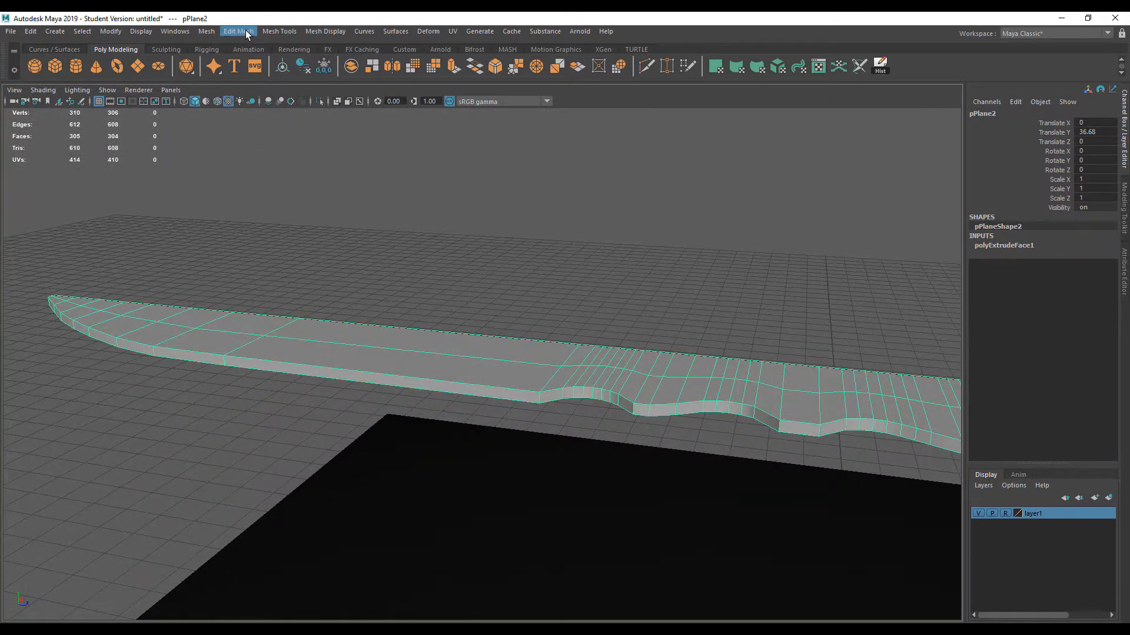
{"action": "left_click", "coordinate": [275, 31]}
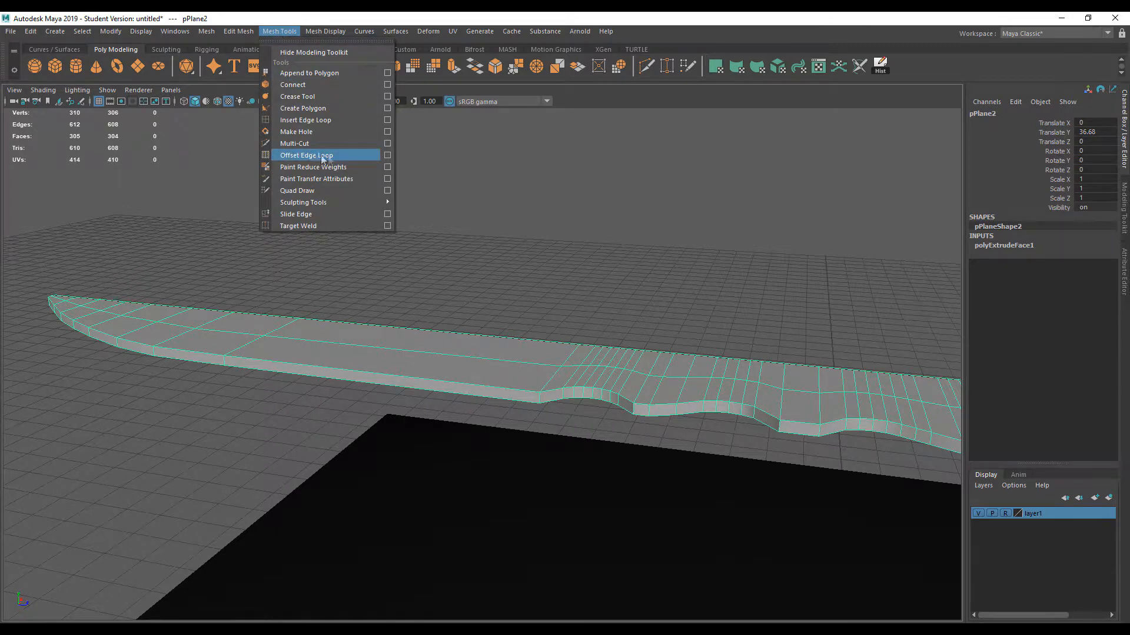
{"action": "left_click", "coordinate": [386, 120]}
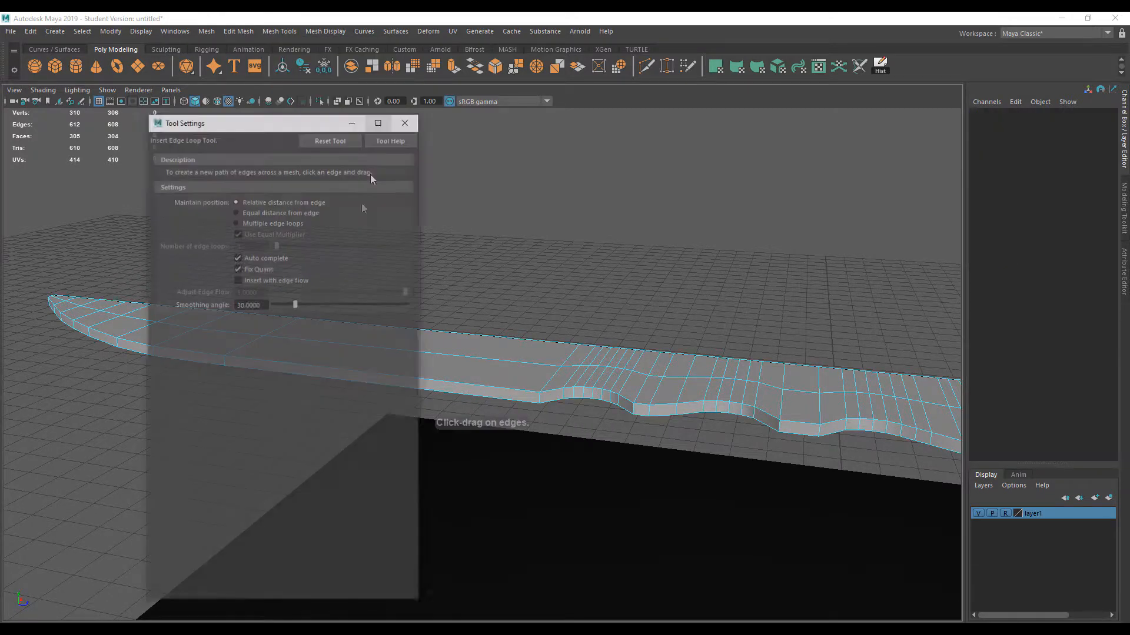
{"action": "left_click", "coordinate": [248, 223]}
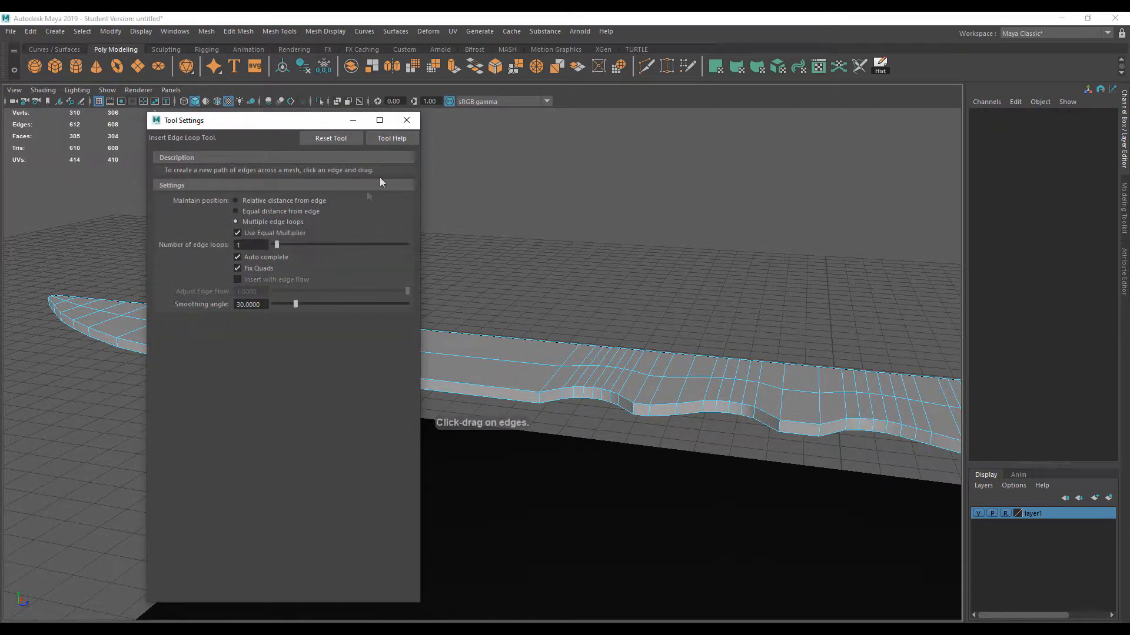
{"action": "left_click", "coordinate": [411, 122]}
- Insert one centred edge loop around the sides of the blade, halfway through its thickness, and return to object mode
{"action": "right_click_drag", "start_coordinate": [170, 349], "coordinate": [591, 391], "text": "alt"}
{"action": "middle_click_drag", "start_coordinate": [591, 391], "coordinate": [463, 361], "text": "alt"}
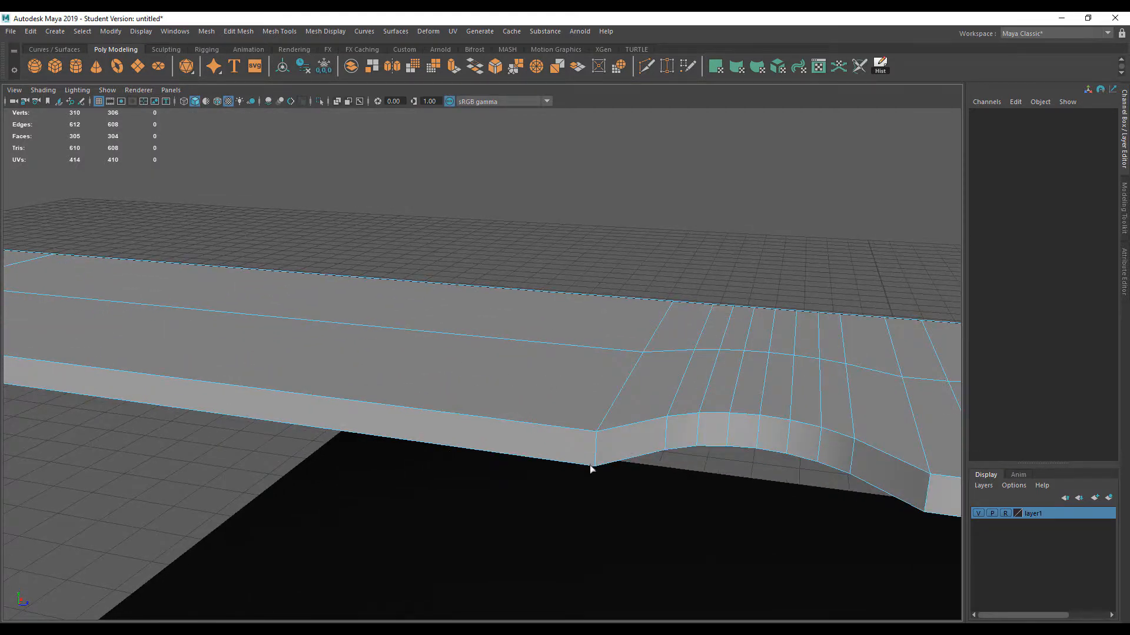
{"action": "left_click", "coordinate": [596, 450]}
{"action": "right_click_drag", "start_coordinate": [501, 366], "coordinate": [335, 308], "text": "alt"}
{"action": "left_click_drag", "start_coordinate": [323, 280], "coordinate": [360, 373], "text": "alt"}
{"action": "key", "text": "w"}
{"action": "right_click", "coordinate": [469, 356]}
{"action": "right_click_drag", "start_coordinate": [469, 356], "coordinate": [530, 294]}
{"action": "left_click", "coordinate": [581, 320]}
- Scale the blade thinner along Y to a Scale Y of about 0.82
{"action": "scroll", "coordinate": [528, 354], "scroll_direction": "up", "scroll_amount": 4}
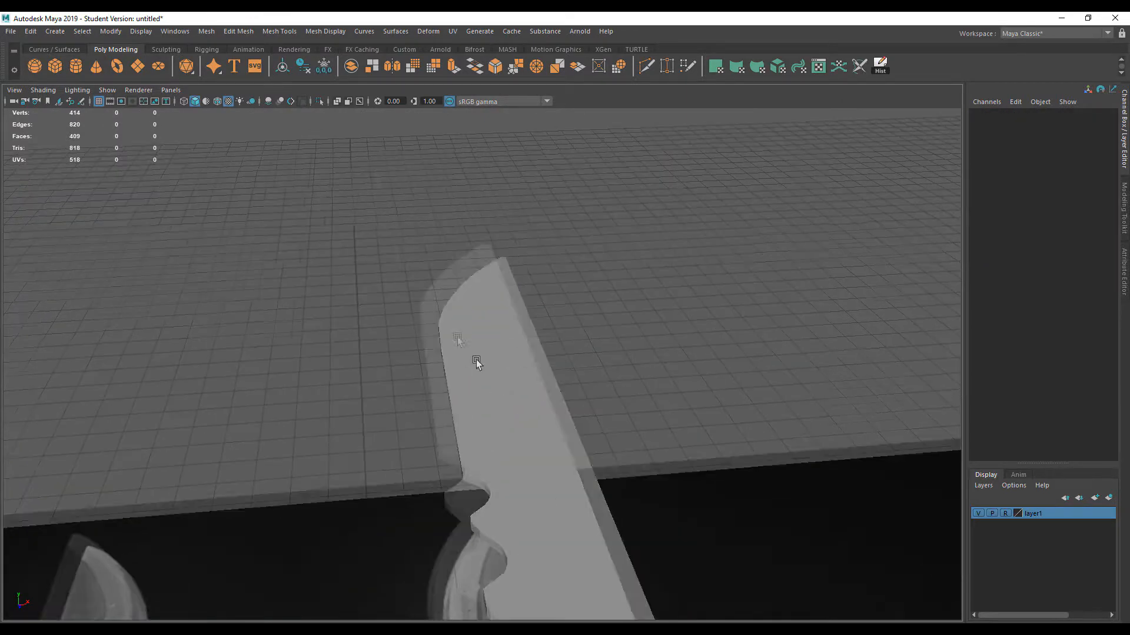
{"action": "middle_click_drag", "start_coordinate": [476, 359], "coordinate": [349, 219], "text": "alt"}
{"action": "left_click", "coordinate": [341, 283]}
{"action": "scroll", "coordinate": [354, 416], "scroll_direction": "down", "scroll_amount": 5}
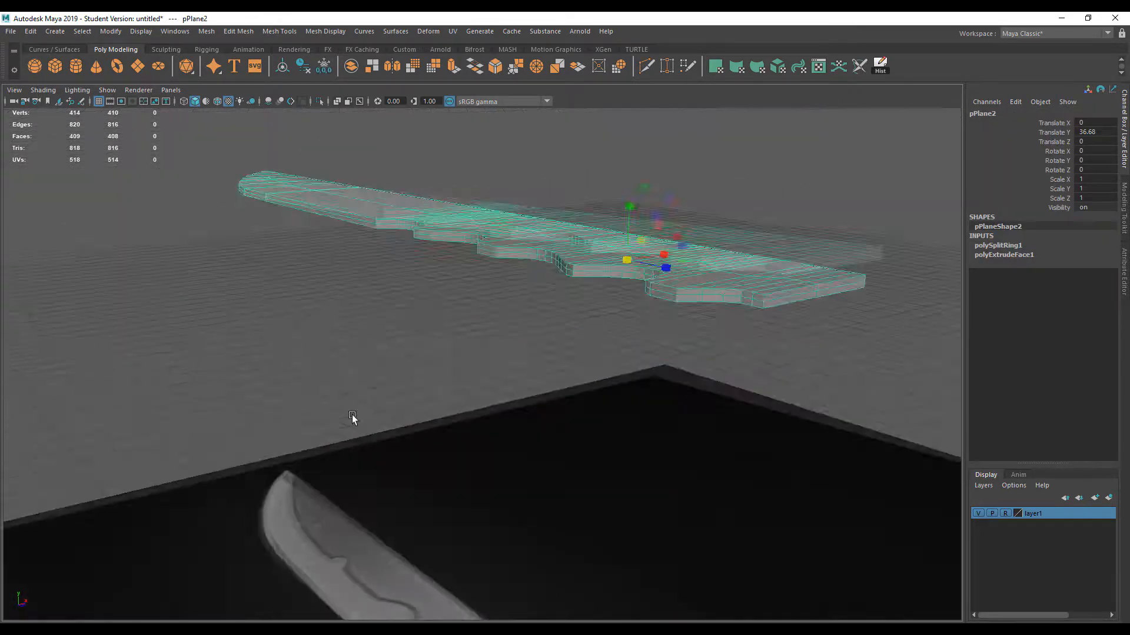
{"action": "left_click_drag", "start_coordinate": [652, 154], "coordinate": [463, 254]}
{"action": "scroll", "coordinate": [457, 253], "scroll_direction": "down", "scroll_amount": 5}
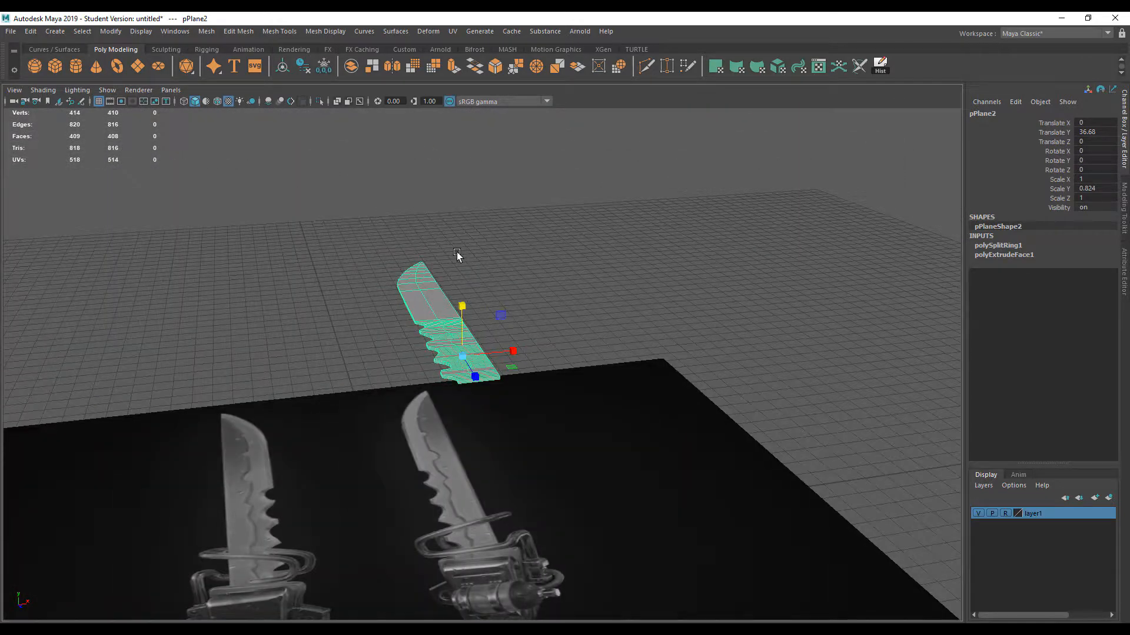
{"action": "scroll", "coordinate": [457, 252], "scroll_direction": "up", "scroll_amount": 5}
{"action": "left_click_drag", "start_coordinate": [392, 324], "coordinate": [606, 325], "text": "alt"}
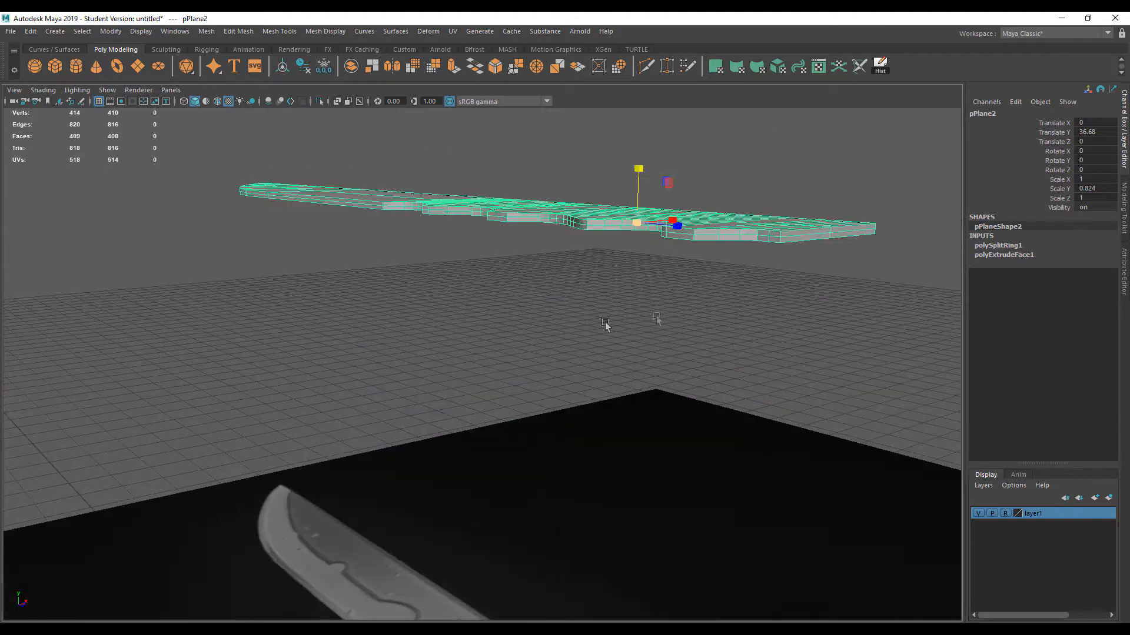
- Select the middle edge loop along the blade's serrated side and try moving it along X
{"action": "middle_click_drag", "start_coordinate": [677, 253], "coordinate": [560, 290], "text": "alt"}
{"action": "right_click_drag", "start_coordinate": [559, 290], "coordinate": [766, 242], "text": "alt"}
{"action": "left_click", "coordinate": [777, 264]}
{"action": "left_click_drag", "start_coordinate": [777, 263], "coordinate": [613, 243], "text": "alt"}
{"action": "left_click_drag", "start_coordinate": [260, 265], "coordinate": [302, 275], "text": "alt"}
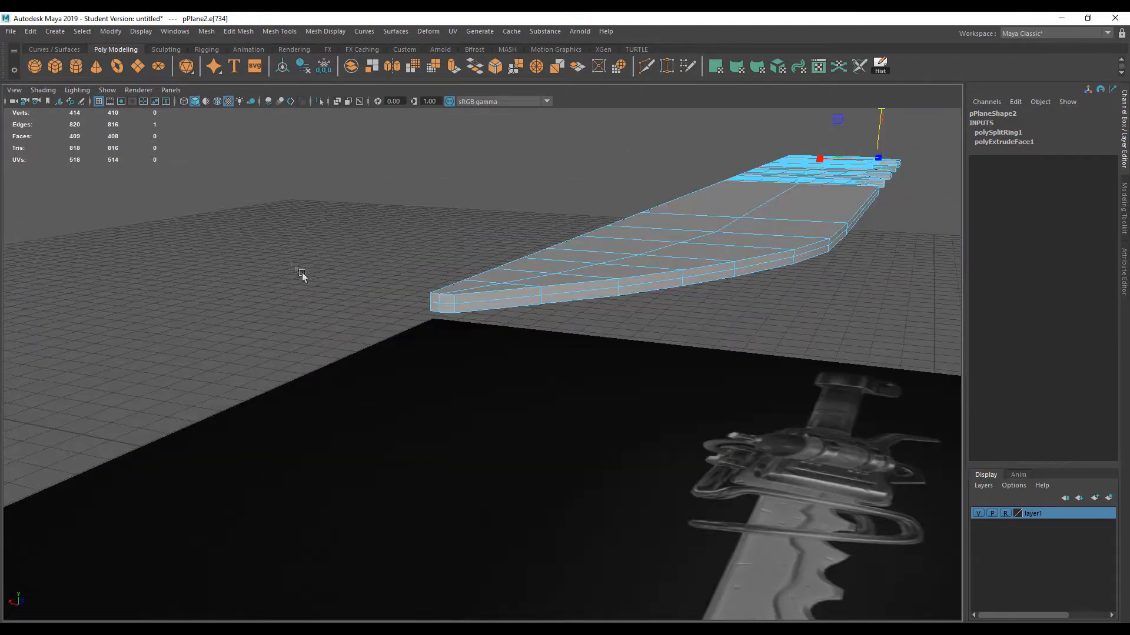
{"action": "double_click", "coordinate": [436, 303]}
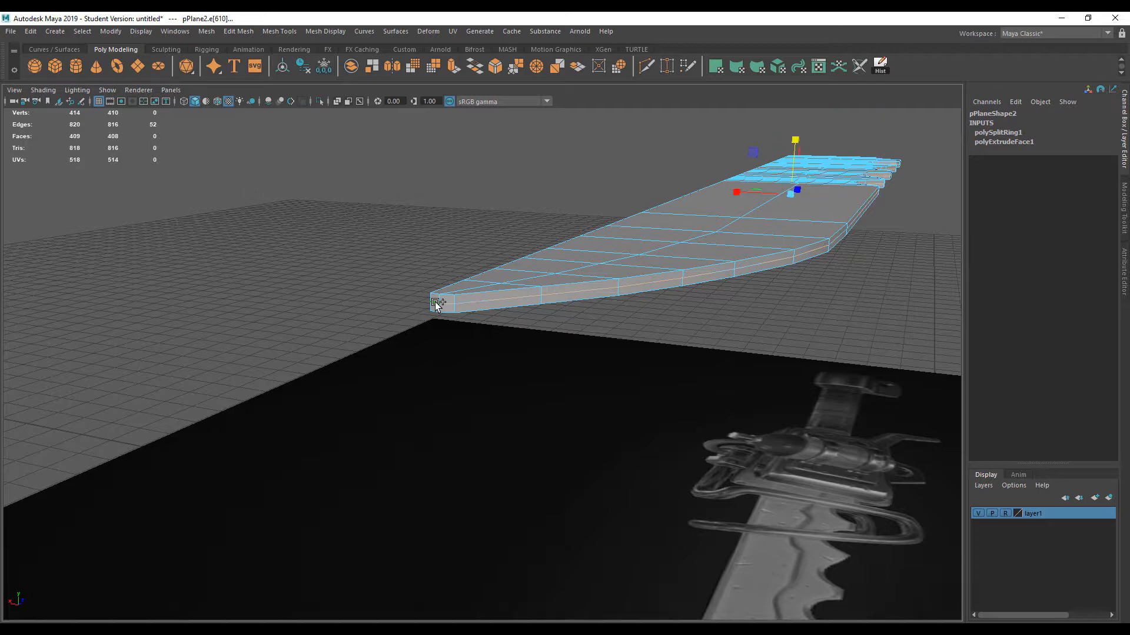
{"action": "scroll", "coordinate": [373, 312], "scroll_direction": "up", "scroll_amount": 5}
{"action": "scroll", "coordinate": [388, 317], "scroll_direction": "down", "scroll_amount": 5}
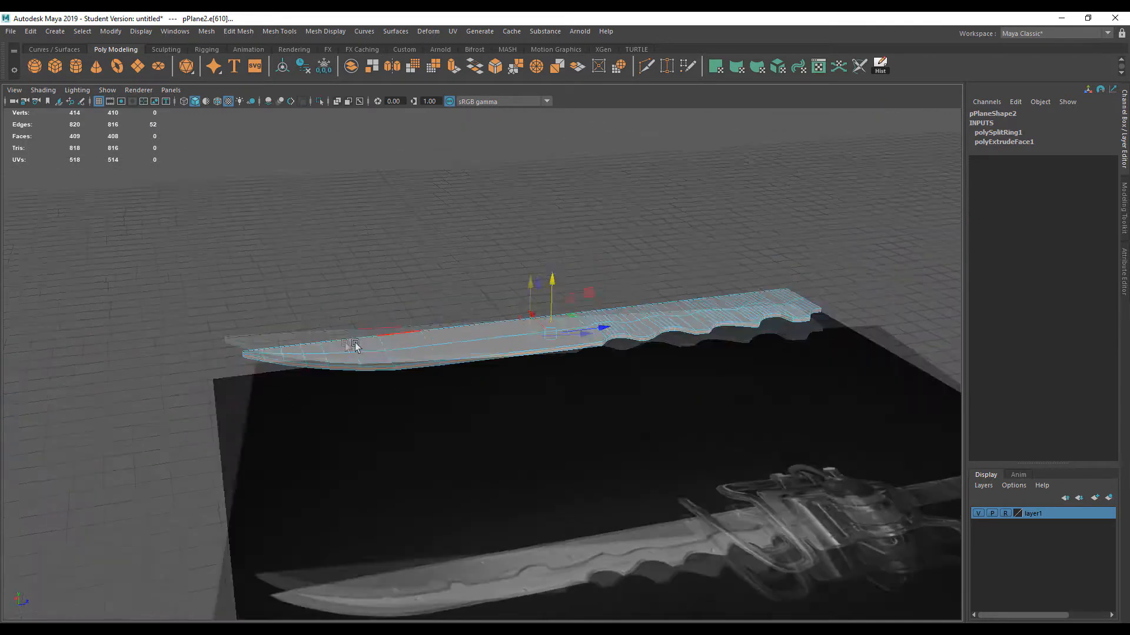
{"action": "left_click_drag", "start_coordinate": [355, 345], "coordinate": [277, 353], "text": "alt"}
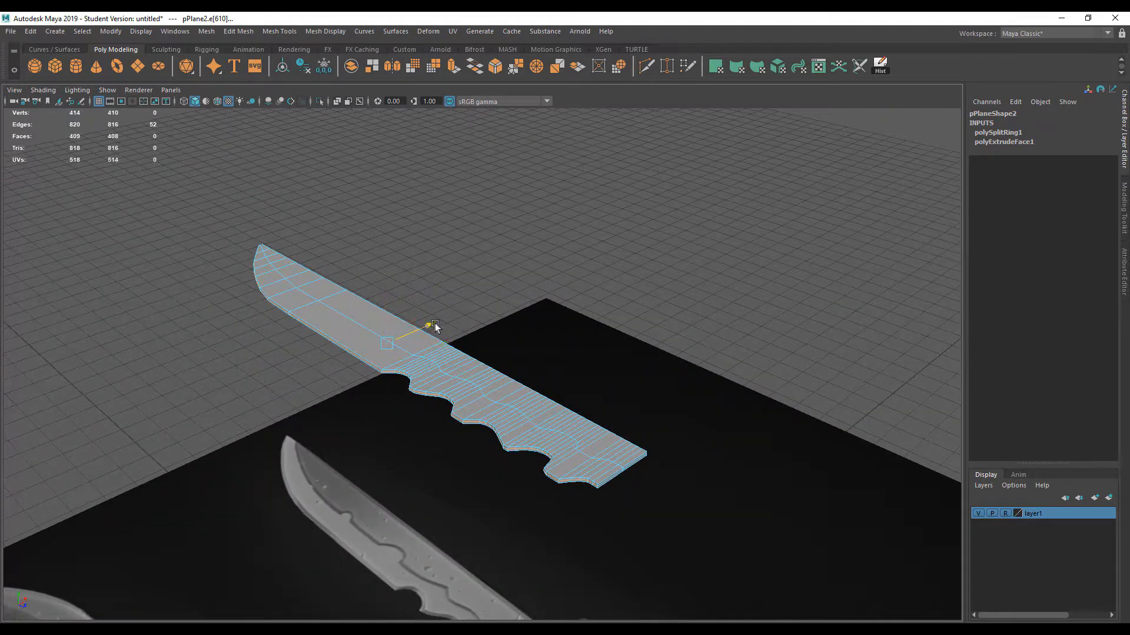
{"action": "left_click_drag", "start_coordinate": [435, 325], "coordinate": [432, 328]}
- Leave the tip's end edges out of the selection and move the serrated side's middle loop outward along X to form a sharpened edge
{"action": "right_click_drag", "start_coordinate": [283, 323], "coordinate": [584, 321], "text": "alt"}
{"action": "left_click_drag", "start_coordinate": [318, 303], "coordinate": [561, 257], "text": "alt"}
{"action": "left_click_drag", "start_coordinate": [482, 238], "coordinate": [472, 289], "text": "alt"}
{"action": "left_click", "coordinate": [525, 303], "text": "ctrl"}
{"action": "left_click_drag", "start_coordinate": [460, 211], "coordinate": [526, 212]}
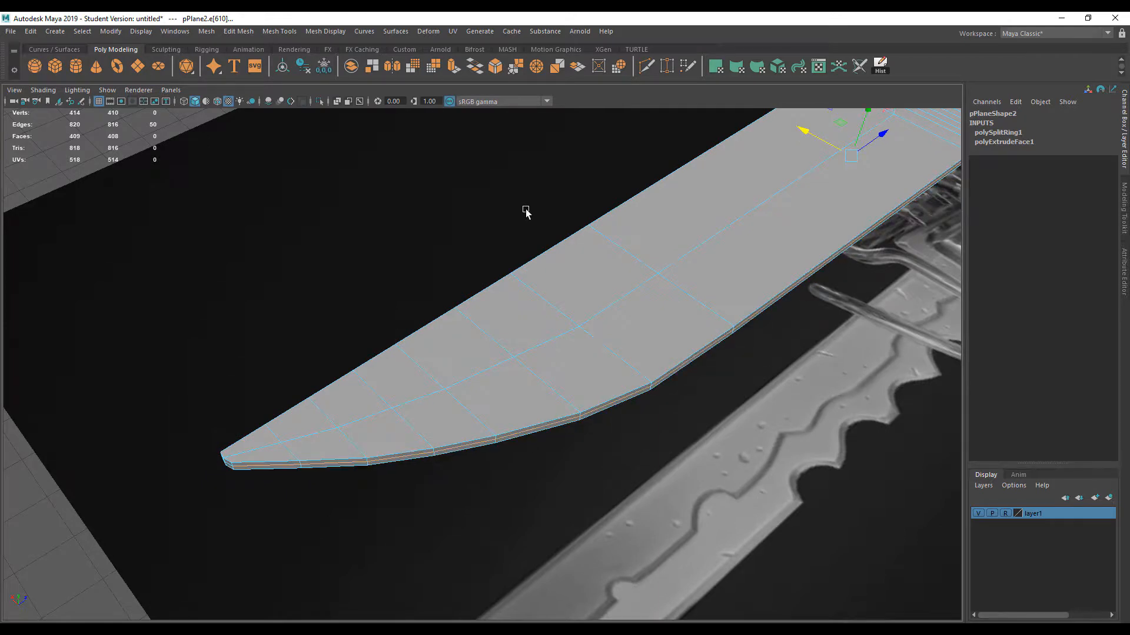
{"action": "left_click_drag", "start_coordinate": [424, 272], "coordinate": [564, 263], "text": "alt"}
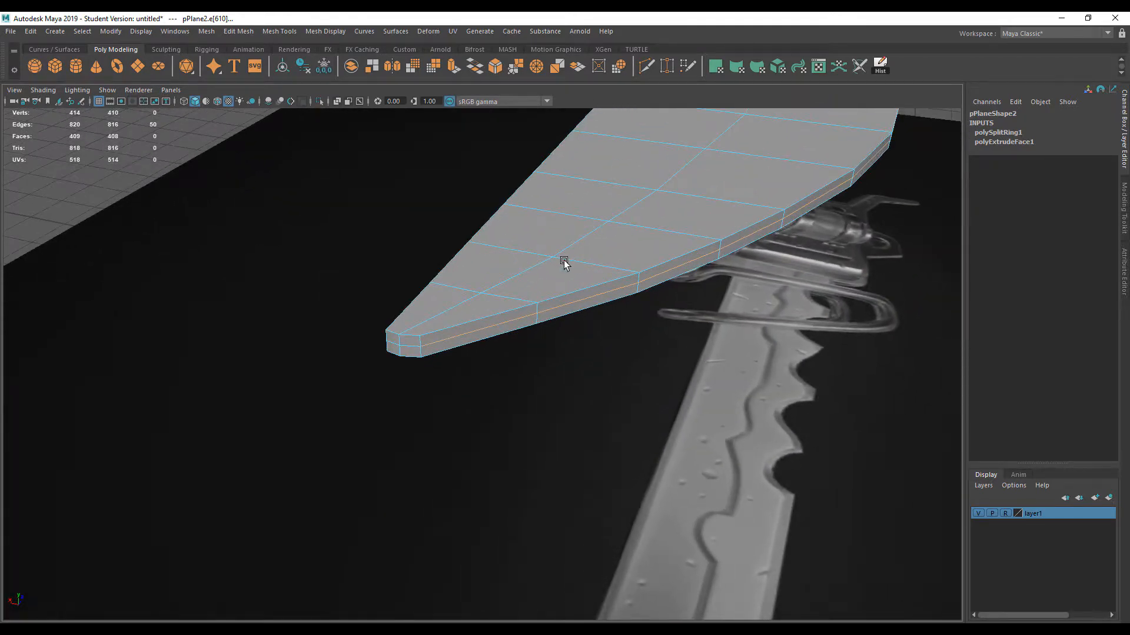
{"action": "right_click", "coordinate": [567, 303], "text": "ctrl"}
{"action": "right_click_drag", "start_coordinate": [563, 303], "coordinate": [464, 306], "text": "ctrl"}
{"action": "left_click_drag", "start_coordinate": [438, 368], "coordinate": [360, 309], "text": "ctrl"}
{"action": "left_click_drag", "start_coordinate": [360, 309], "coordinate": [330, 271], "text": "alt"}
{"action": "left_click_drag", "start_coordinate": [566, 284], "coordinate": [564, 281]}
{"action": "right_click_drag", "start_coordinate": [454, 227], "coordinate": [518, 199]}
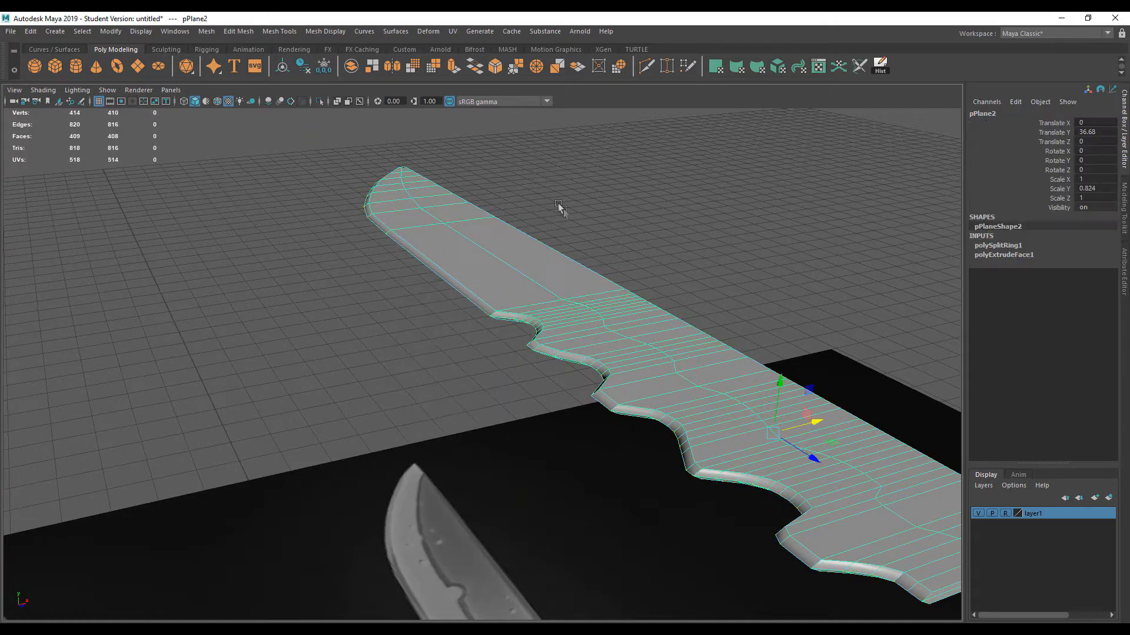
{"action": "left_click", "coordinate": [558, 203]}
- Compare the sharpened blade with the reference knives and switch to the full top view
{"action": "left_click_drag", "start_coordinate": [567, 278], "coordinate": [392, 273], "text": "alt"}
{"action": "scroll", "coordinate": [392, 273], "scroll_direction": "down", "scroll_amount": 5}
{"action": "left_click", "coordinate": [462, 335]}
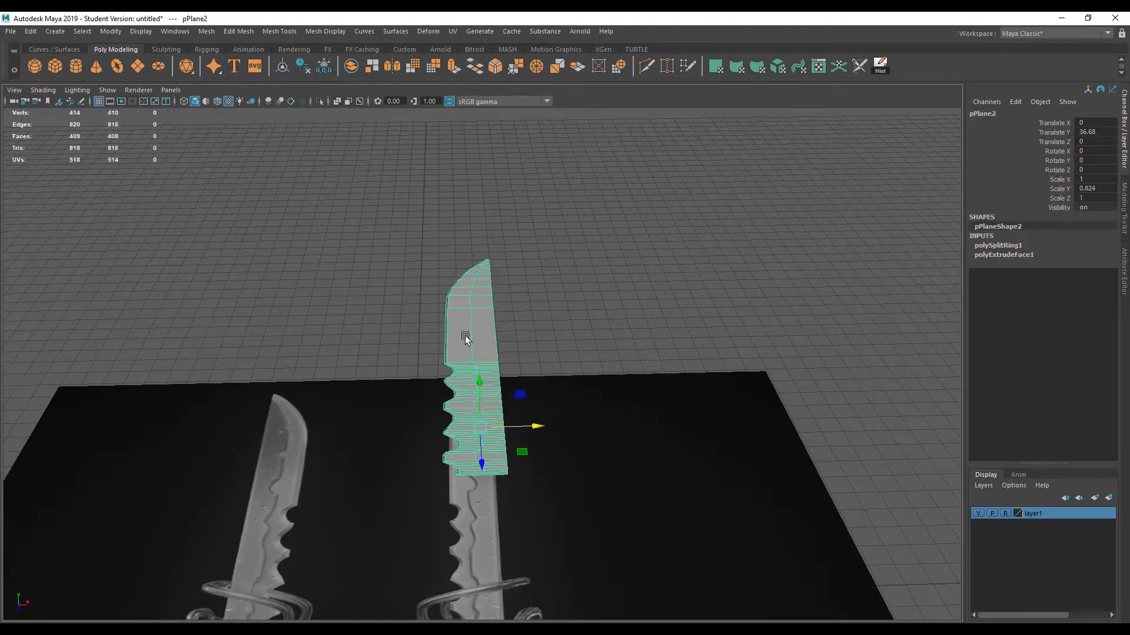
{"action": "scroll", "coordinate": [325, 322], "scroll_direction": "up", "scroll_amount": 3}
{"action": "left_click", "coordinate": [324, 322]}
{"action": "left_click_drag", "start_coordinate": [381, 404], "coordinate": [294, 255], "text": "alt"}
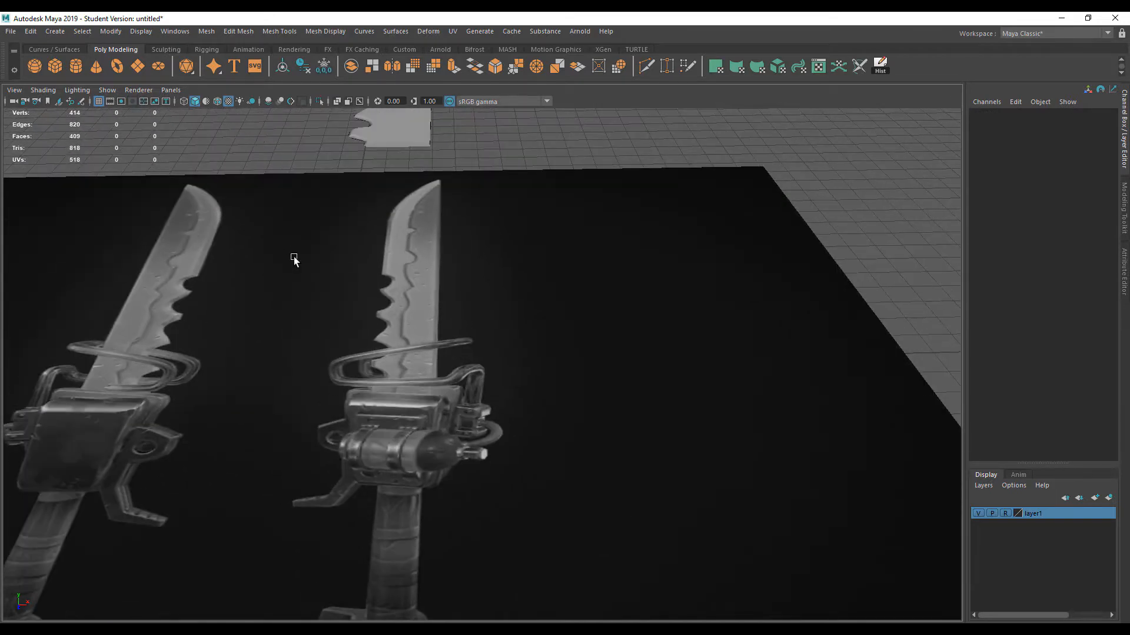
{"action": "key", "text": "space"}
{"action": "key", "text": "space"}
{"action": "scroll", "coordinate": [300, 306], "scroll_direction": "down", "scroll_amount": 5}
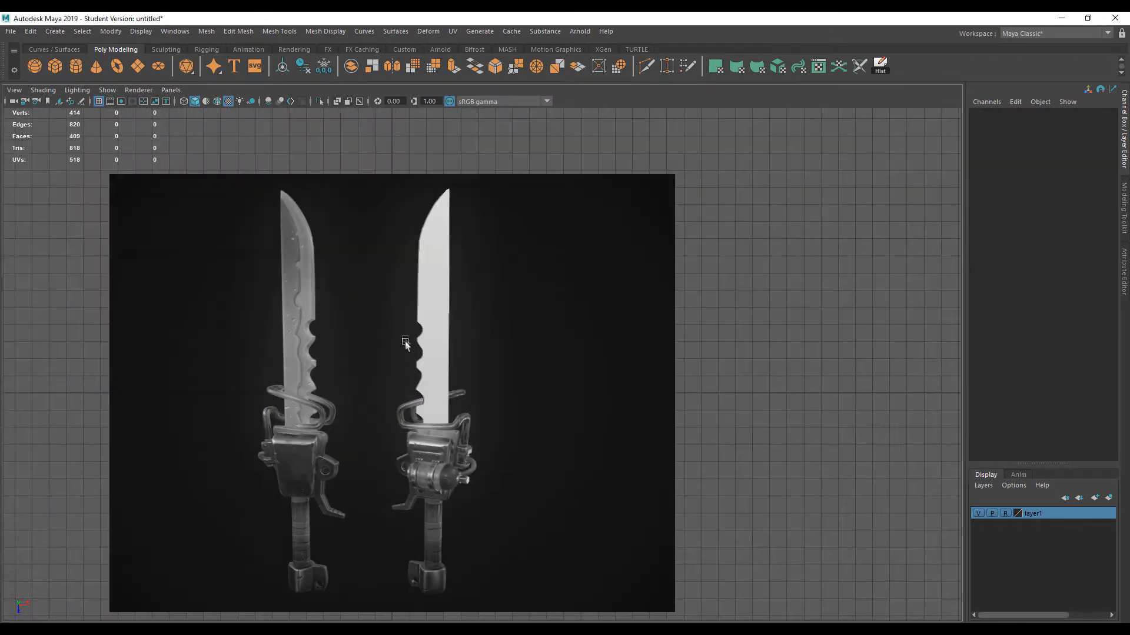
- Assign a new Blinn material to the blade
{"action": "left_click", "coordinate": [428, 323]}
{"action": "right_click_drag", "start_coordinate": [425, 320], "coordinate": [513, 553]}
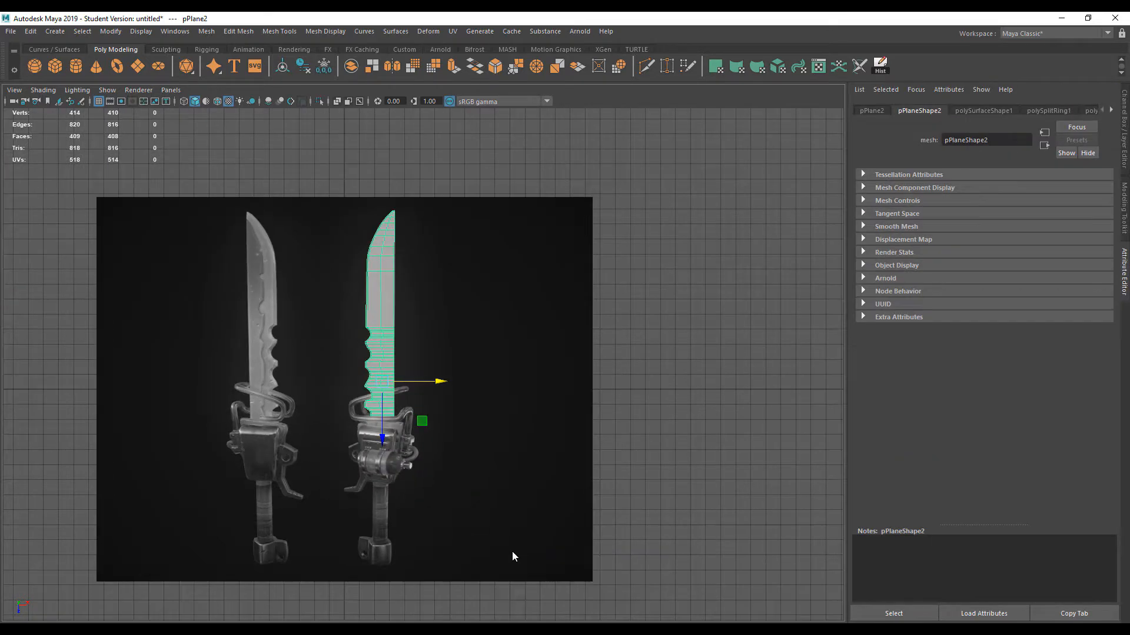
{"action": "right_click_drag", "start_coordinate": [384, 311], "coordinate": [471, 542]}
{"action": "scroll", "coordinate": [436, 497], "scroll_direction": "up", "scroll_amount": 1}
{"action": "scroll", "coordinate": [437, 497], "scroll_direction": "up", "scroll_amount": 1}
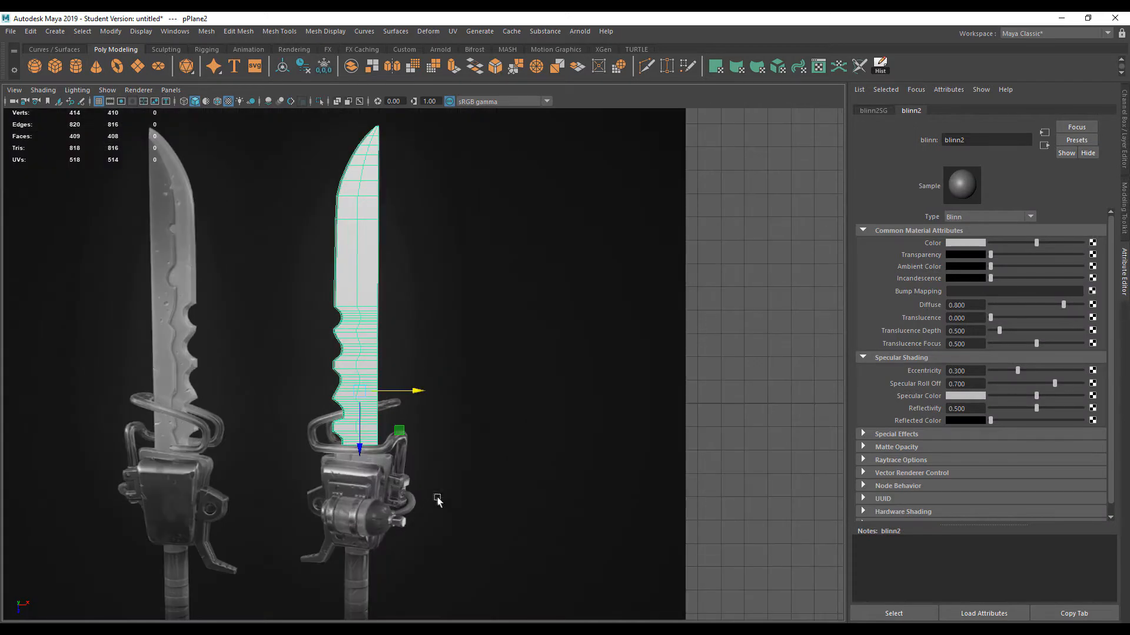
- Assign a new Lambert material to the blade, darken its color slightly and make it semi-transparent
{"action": "right_click_drag", "start_coordinate": [374, 311], "coordinate": [467, 552]}
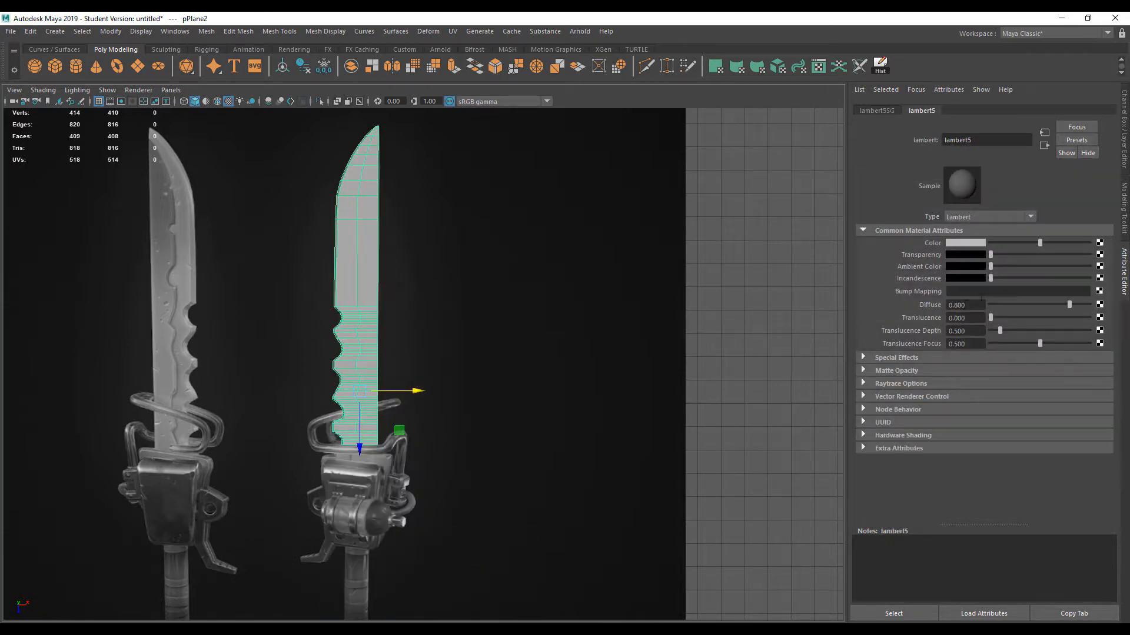
{"action": "mouse_move", "coordinate": [1041, 242]}
{"action": "left_mouse_down"}
{"action": "mouse_move", "coordinate": [993, 256]}
{"action": "mouse_move", "coordinate": [1032, 255]}
{"action": "left_mouse_up"}
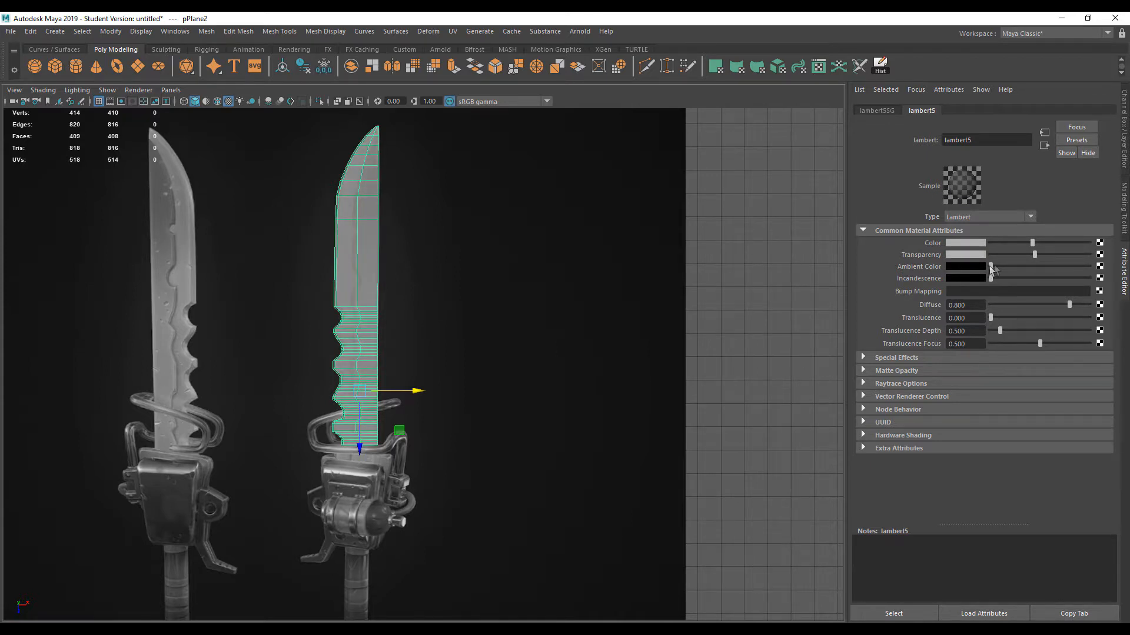
{"action": "mouse_move", "coordinate": [1034, 246]}
{"action": "left_mouse_down"}
{"action": "mouse_move", "coordinate": [1077, 245]}
{"action": "mouse_move", "coordinate": [1006, 245]}
{"action": "mouse_move", "coordinate": [1095, 259]}
{"action": "mouse_move", "coordinate": [1037, 263]}
{"action": "left_mouse_up"}
{"action": "left_click", "coordinate": [707, 375]}
- Check the see-through blade against the reference knife's guard and create a polygon cube there
{"action": "scroll", "coordinate": [526, 356], "scroll_direction": "up", "scroll_amount": 4}
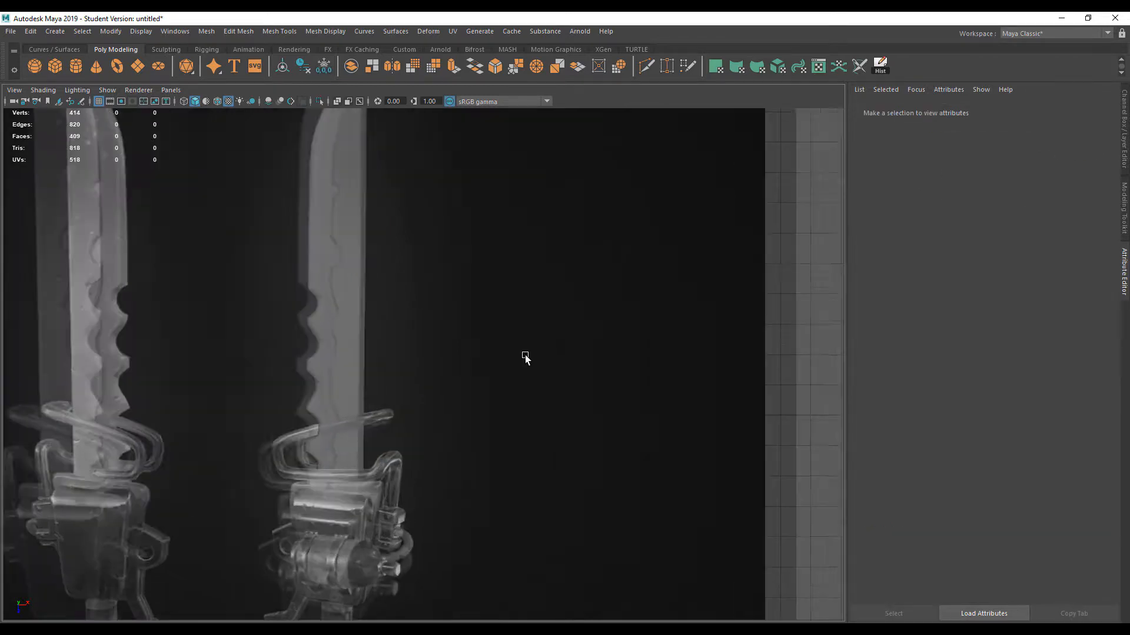
{"action": "left_click", "coordinate": [306, 324]}
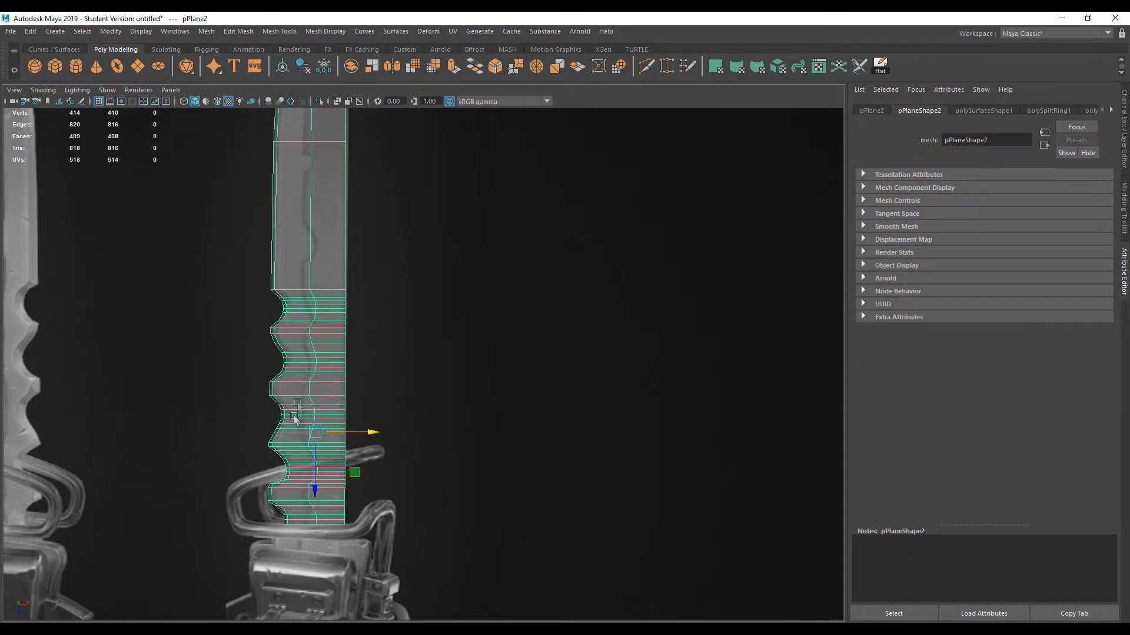
{"action": "scroll", "coordinate": [321, 505], "scroll_direction": "down", "scroll_amount": 4}
{"action": "scroll", "coordinate": [336, 359], "scroll_direction": "up", "scroll_amount": 4}
{"action": "scroll", "coordinate": [330, 388], "scroll_direction": "down", "scroll_amount": 4}
{"action": "scroll", "coordinate": [315, 448], "scroll_direction": "up", "scroll_amount": 4}
{"action": "middle_click_drag", "start_coordinate": [319, 127], "coordinate": [320, 75], "text": "alt"}
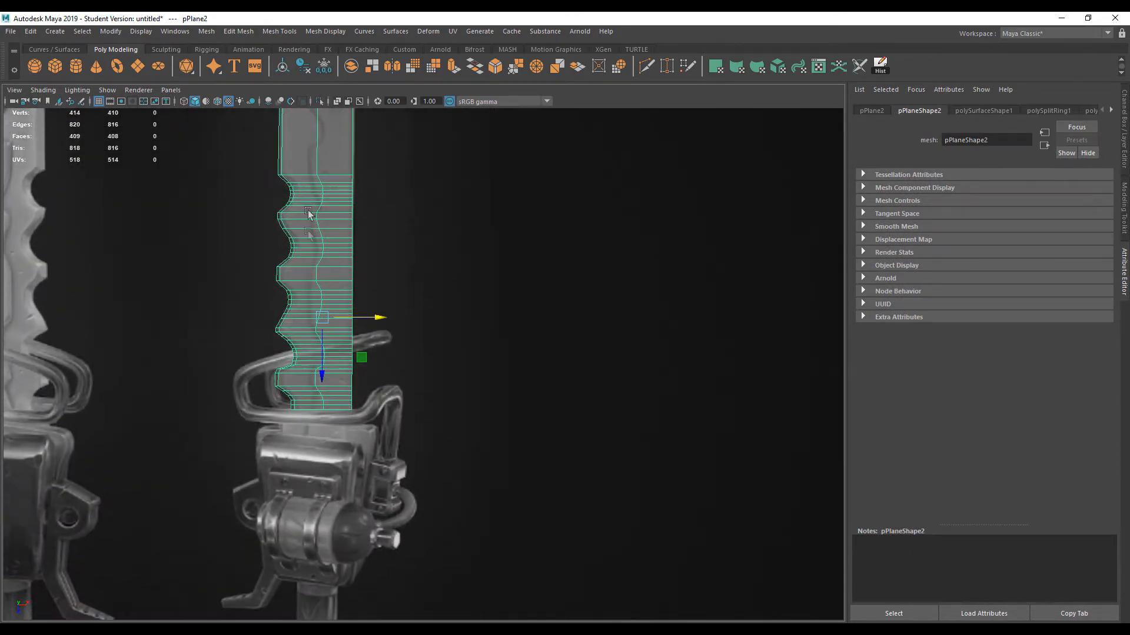
{"action": "middle_click_drag", "start_coordinate": [323, 153], "coordinate": [324, 73], "text": "alt"}
{"action": "middle_click_drag", "start_coordinate": [352, 324], "coordinate": [363, 260], "text": "alt"}
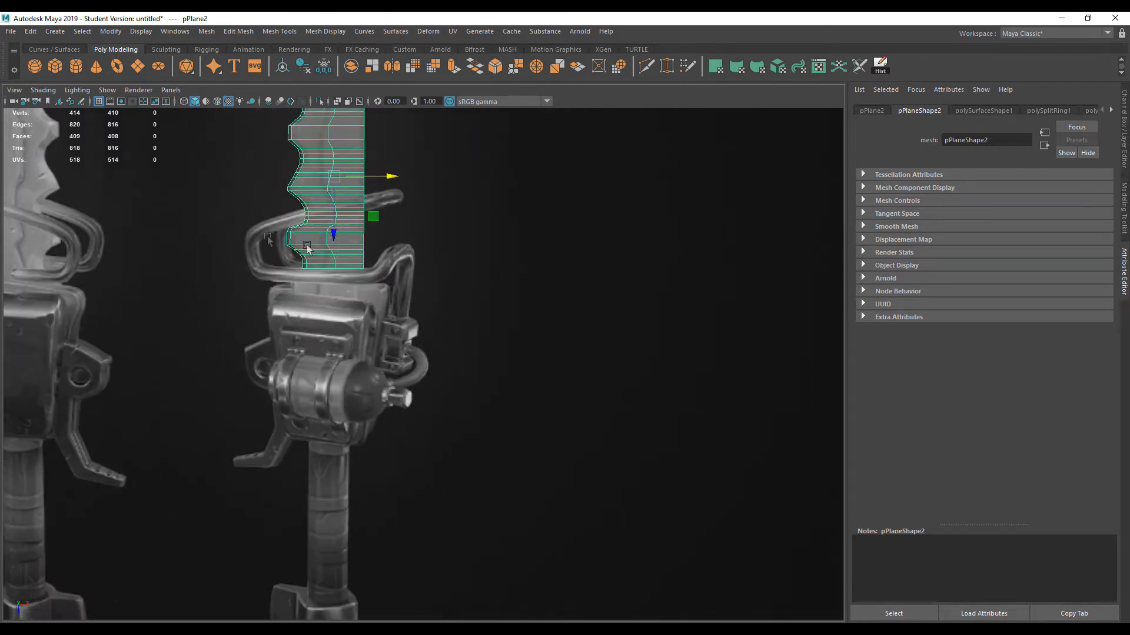
{"action": "left_click", "coordinate": [53, 66]}
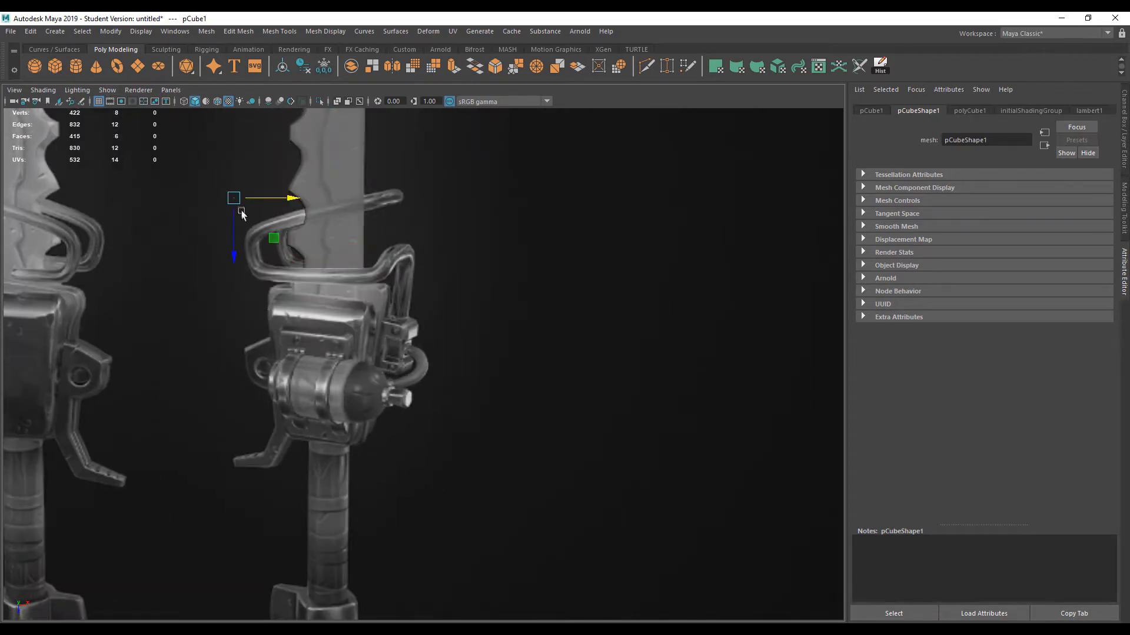
- Move the polygon cube over the right reference knife's guard and scale it uniformly to about 10.5
{"action": "left_click_drag", "start_coordinate": [256, 227], "coordinate": [349, 334]}
{"action": "key", "text": "ctrl+a"}
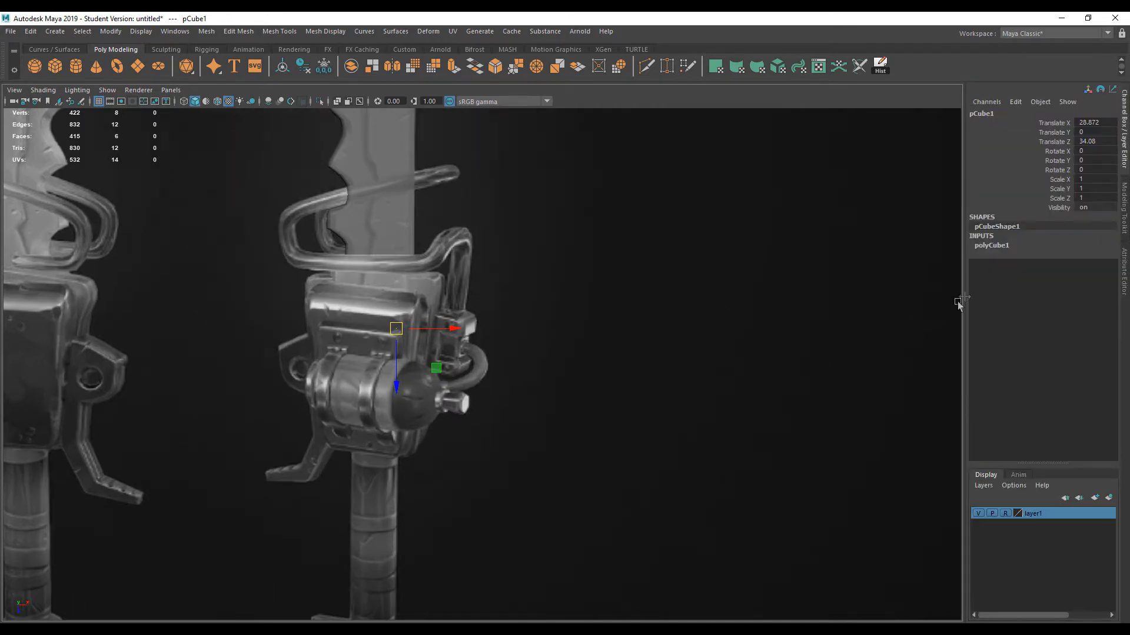
{"action": "left_click", "coordinate": [990, 246]}
{"action": "key", "text": "r"}
{"action": "left_click_drag", "start_coordinate": [396, 328], "coordinate": [827, 328]}
- Raise the cube above the reference image to a height of about 16
{"action": "key", "text": "space"}
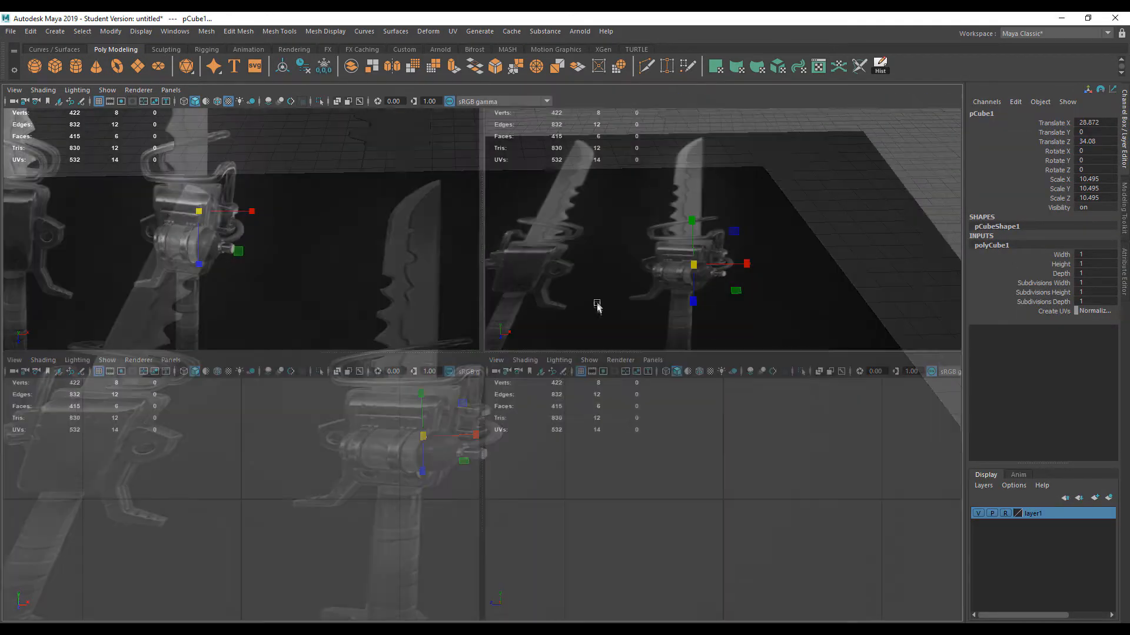
{"action": "key", "text": "space"}
{"action": "left_click_drag", "start_coordinate": [532, 328], "coordinate": [510, 454], "text": "alt"}
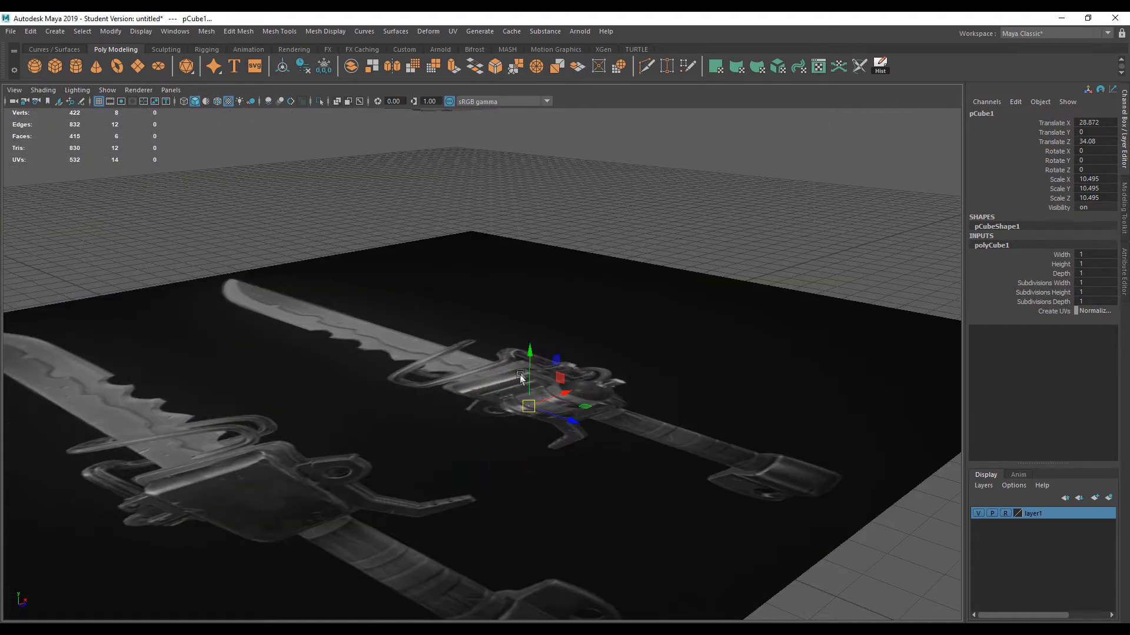
{"action": "left_click_drag", "start_coordinate": [526, 360], "coordinate": [528, 299]}
{"action": "key", "text": "space"}
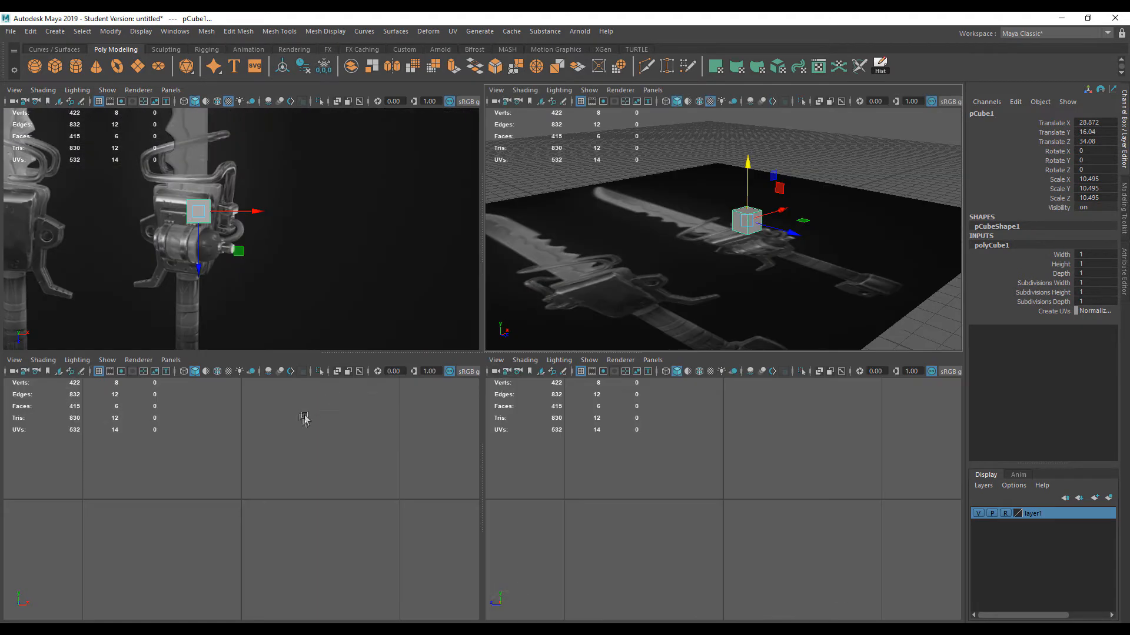
- Fit the cube over the guard housing, widening it to about 30 in X and extending its lower vertices to the start of the handle
{"action": "key", "text": "space"}
{"action": "left_click_drag", "start_coordinate": [342, 338], "coordinate": [482, 331], "text": "alt"}
{"action": "key", "text": "w"}
{"action": "left_click_drag", "start_coordinate": [333, 379], "coordinate": [333, 371]}
{"action": "right_click_drag", "start_coordinate": [391, 311], "coordinate": [361, 312]}
{"action": "left_click_drag", "start_coordinate": [454, 380], "coordinate": [228, 327]}
{"action": "left_click_drag", "start_coordinate": [333, 400], "coordinate": [336, 538]}
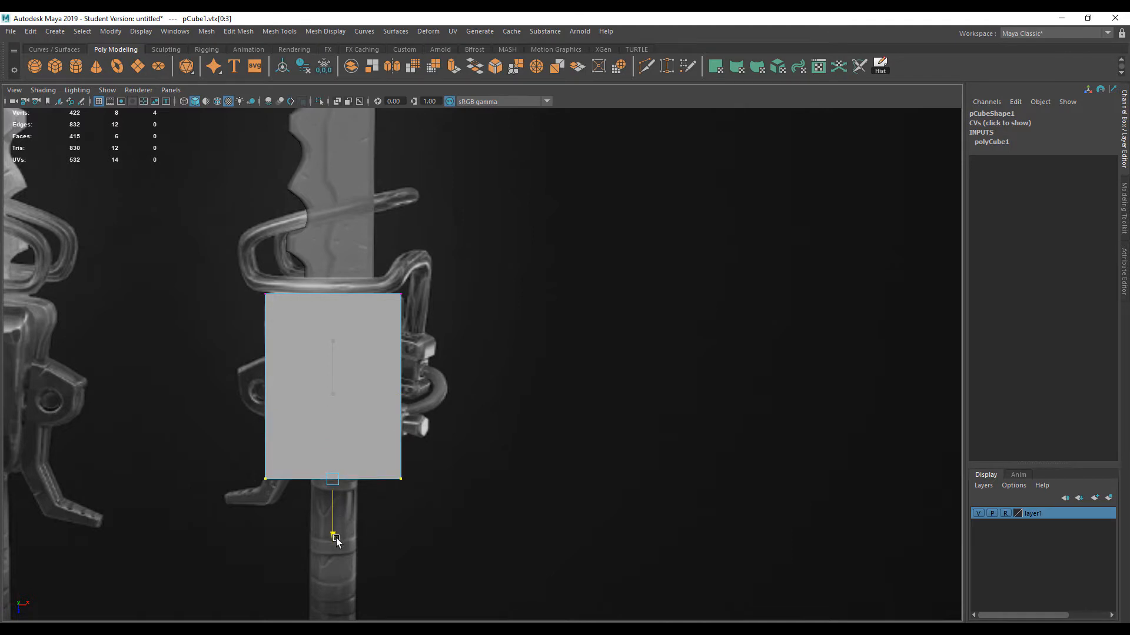
{"action": "middle_click_drag", "start_coordinate": [415, 425], "coordinate": [403, 383], "text": "alt"}
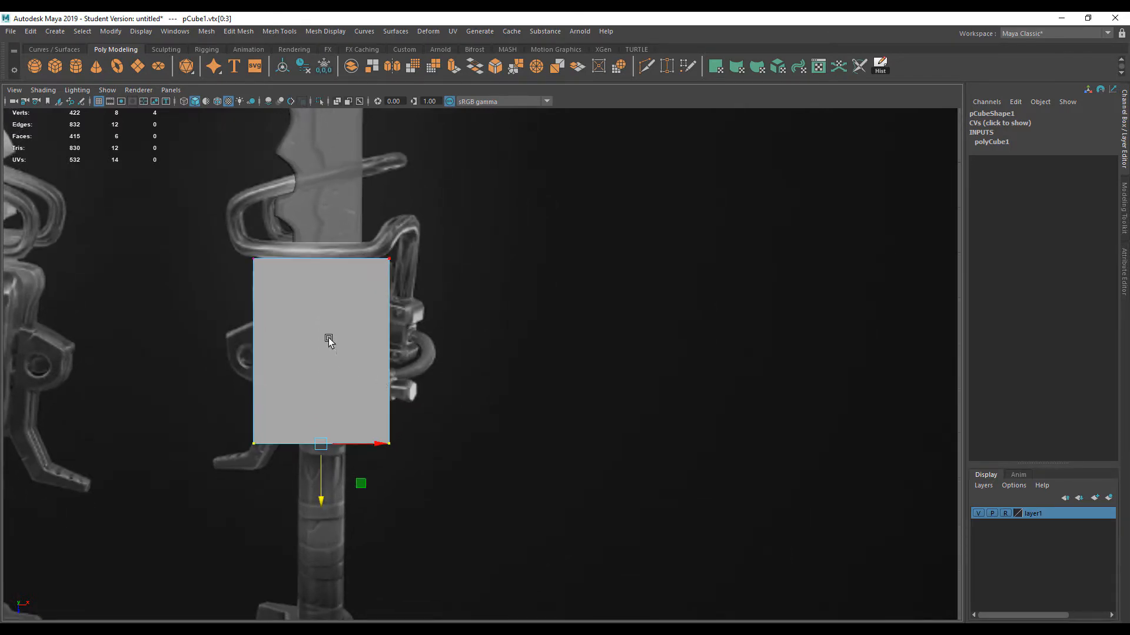
{"action": "right_click_drag", "start_coordinate": [328, 340], "coordinate": [383, 305]}
- Create a polygon cylinder for the handle, raise it to about 16.8 and shift it along Z to about 70.4
{"action": "middle_click_drag", "start_coordinate": [389, 426], "coordinate": [401, 301], "text": "alt"}
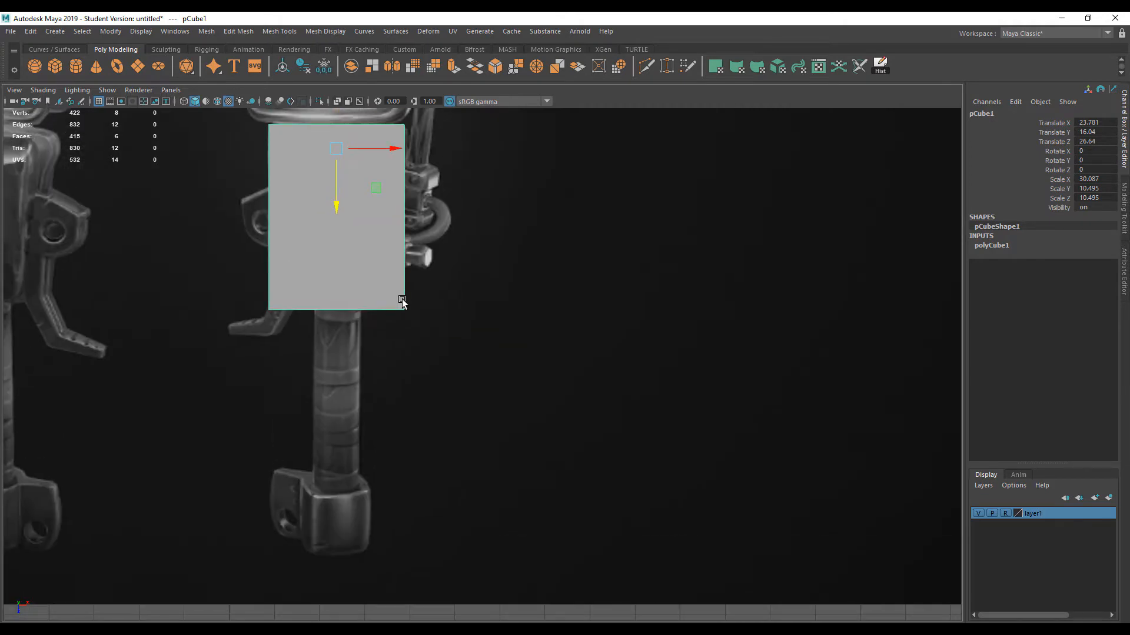
{"action": "left_click", "coordinate": [81, 71]}
{"action": "key", "text": "space"}
{"action": "key", "text": "space"}
{"action": "left_click_drag", "start_coordinate": [450, 358], "coordinate": [451, 290]}
{"action": "left_click_drag", "start_coordinate": [506, 342], "coordinate": [756, 294]}
{"action": "left_click", "coordinate": [806, 343]}
{"action": "left_click", "coordinate": [750, 353]}
- Rotate the cylinder to -90 degrees in X and set its axis subdivisions to 14
{"action": "key", "text": "e"}
{"action": "double_click", "coordinate": [1093, 149]}
{"action": "type", "text": "-90"}
{"action": "key", "text": "Return"}
{"action": "left_click_drag", "start_coordinate": [901, 306], "coordinate": [469, 451], "text": "alt"}
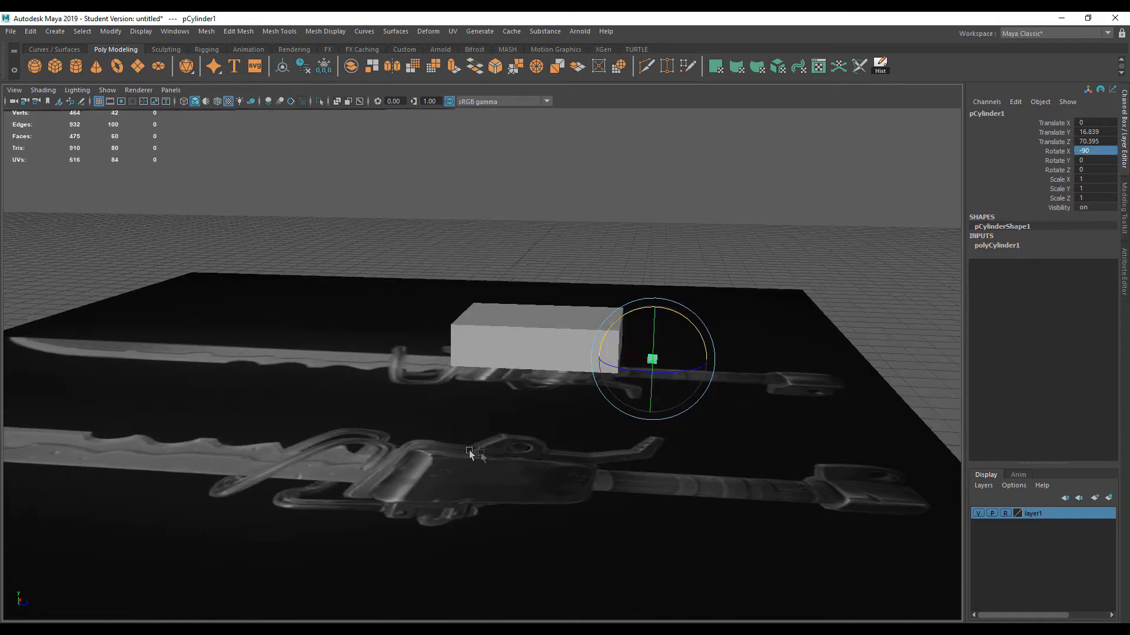
{"action": "left_click", "coordinate": [1023, 246]}
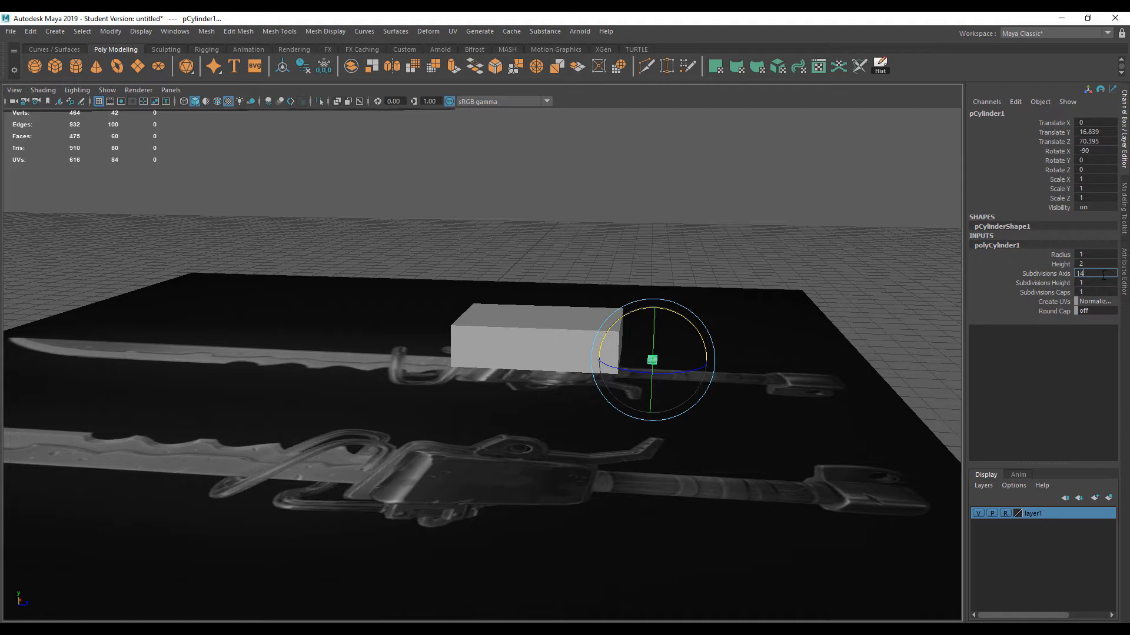
- Place the cylinder on the right reference knife's handle in the top view and scale it uniformly to about 5.5
{"action": "key", "text": "space"}
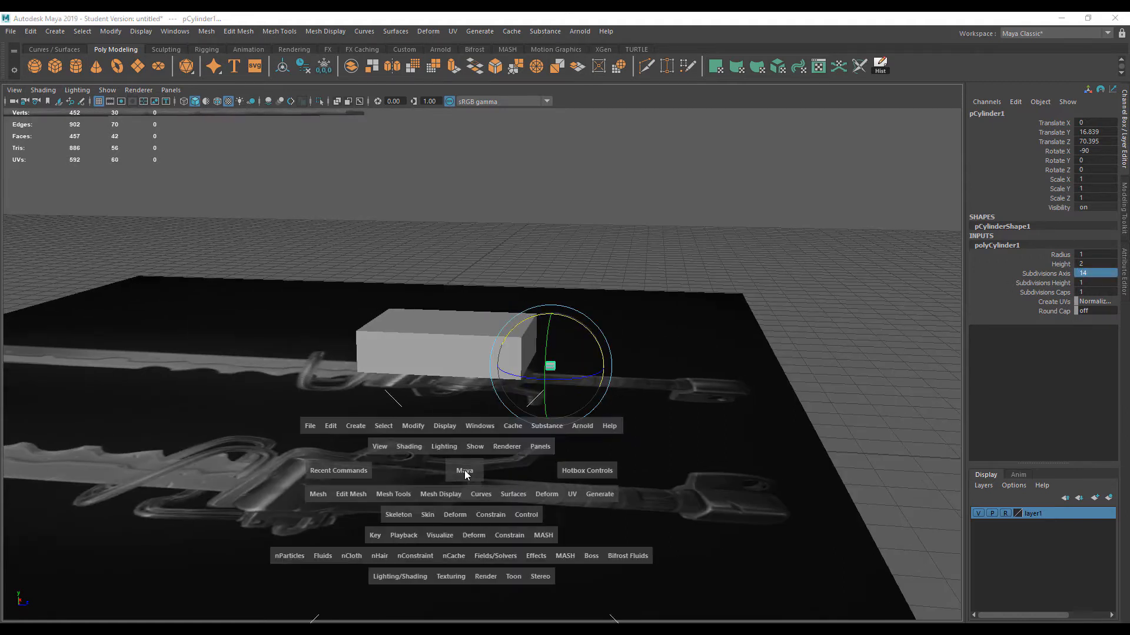
{"action": "key", "text": "space"}
{"action": "key", "text": "w"}
{"action": "left_click_drag", "start_coordinate": [229, 345], "coordinate": [385, 369]}
{"action": "key", "text": "r"}
{"action": "key", "text": "w"}
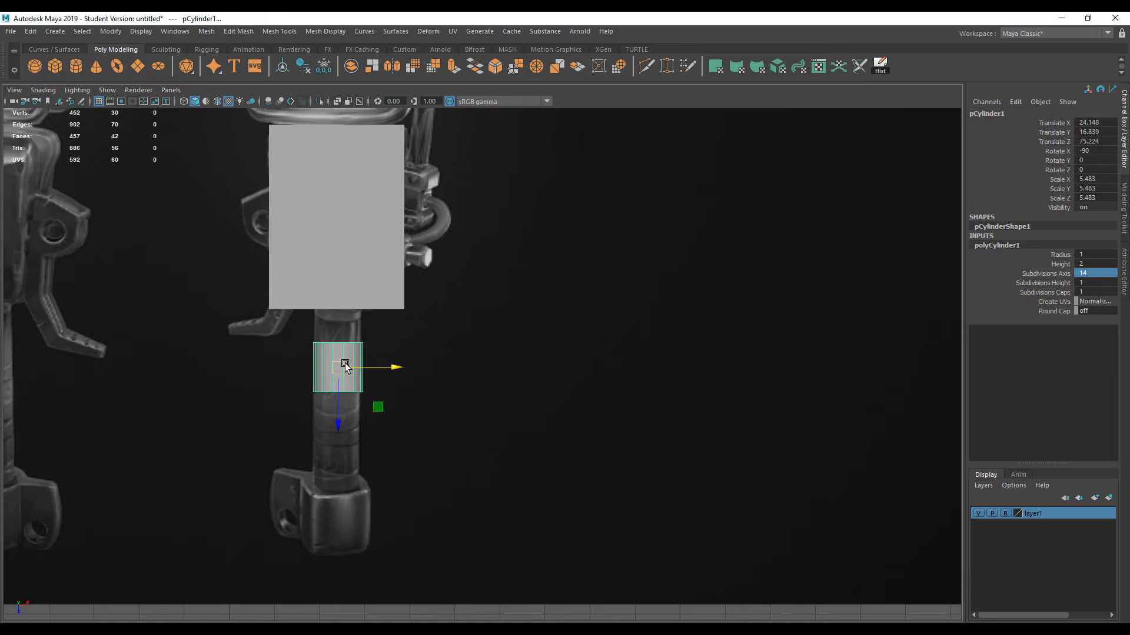
- Rename the blade's semi-transparent Lambert material to "trans"
{"action": "scroll", "coordinate": [343, 309], "scroll_direction": "up", "scroll_amount": 4}
{"action": "scroll", "coordinate": [343, 306], "scroll_direction": "down", "scroll_amount": 8}
{"action": "middle_click_drag", "start_coordinate": [380, 275], "coordinate": [367, 416], "text": "alt"}
{"action": "left_click", "coordinate": [387, 240]}
{"action": "key", "text": "ctrl+a"}
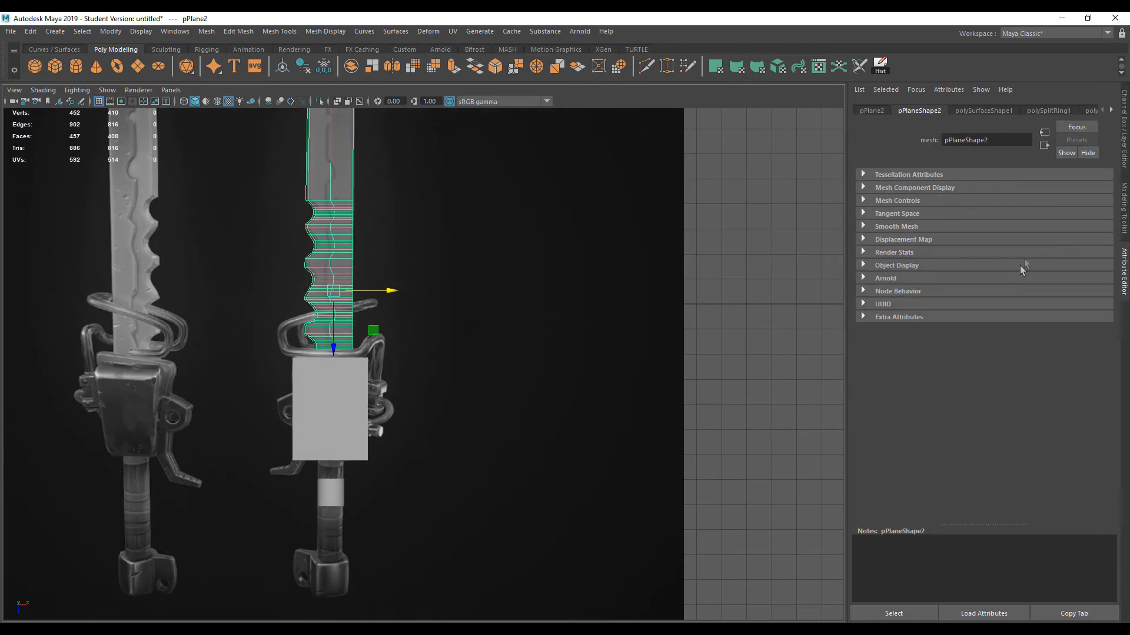
{"action": "left_click", "coordinate": [1111, 110]}
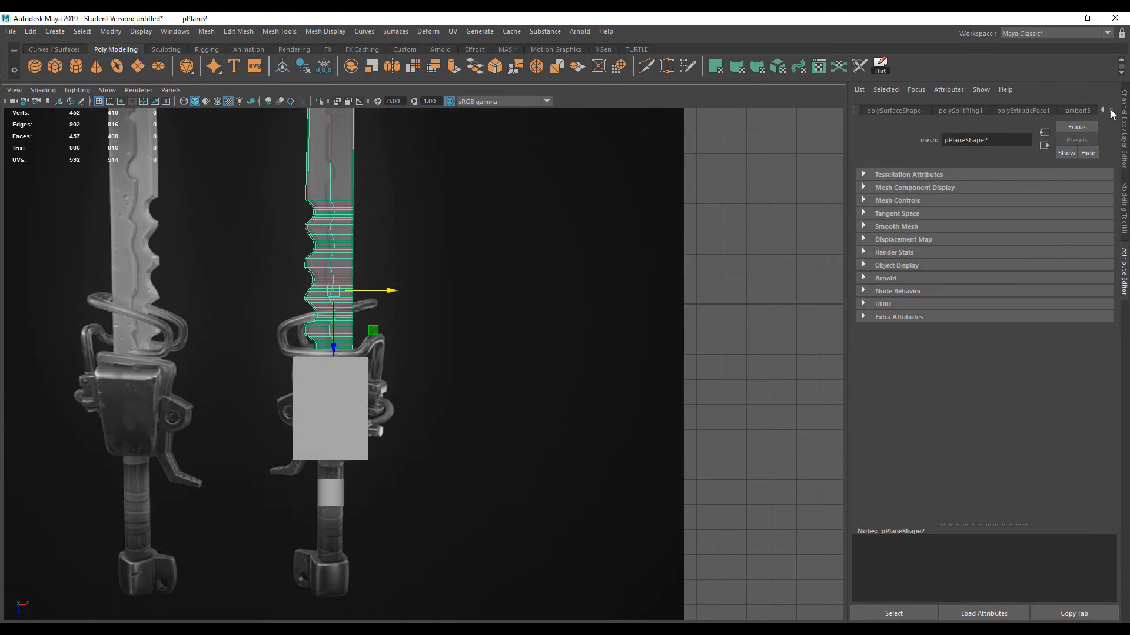
{"action": "left_click", "coordinate": [1079, 111]}
{"action": "double_click", "coordinate": [988, 144]}
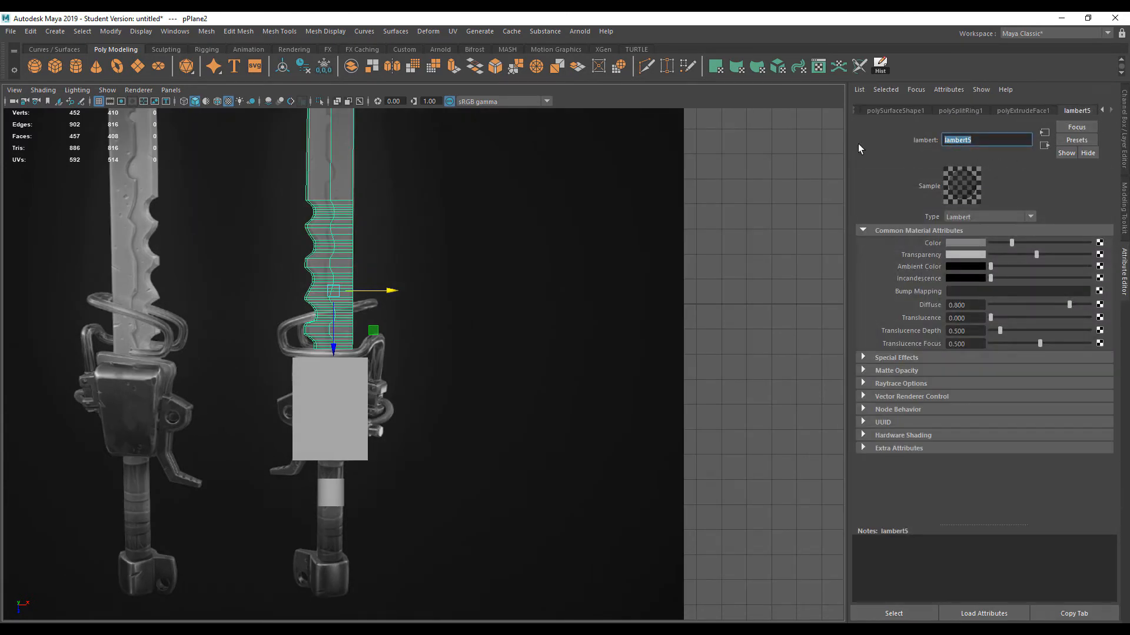
{"action": "type", "text": "trans"}
{"action": "key", "text": "Return"}
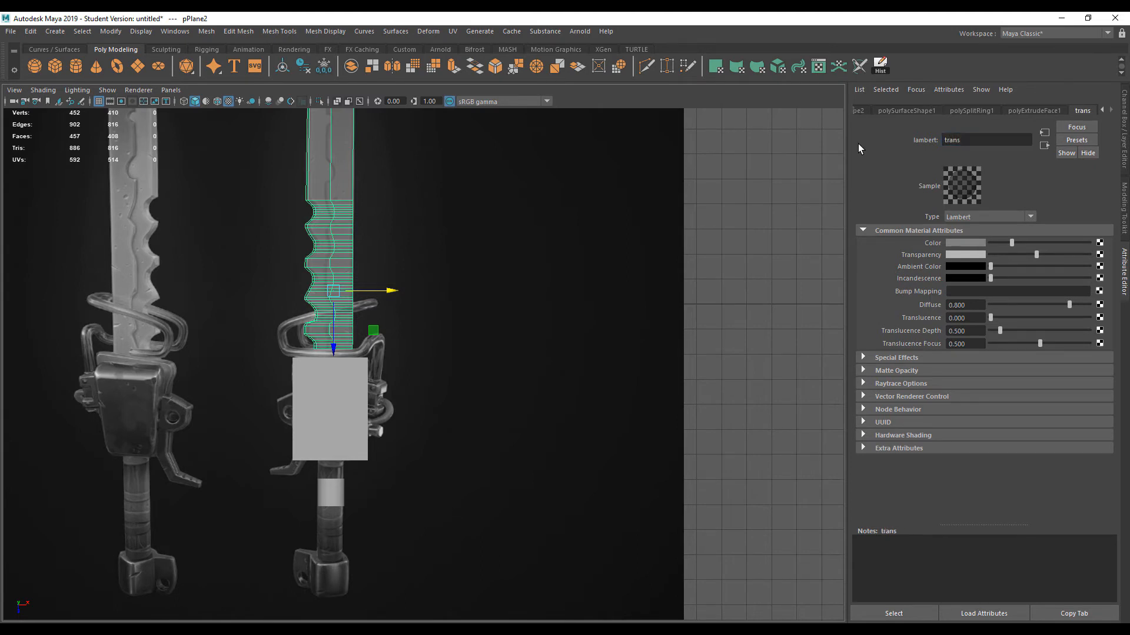
- Assign the existing "trans" material to the handle cylinder
{"action": "left_click", "coordinate": [330, 499]}
{"action": "right_click", "coordinate": [330, 499]}
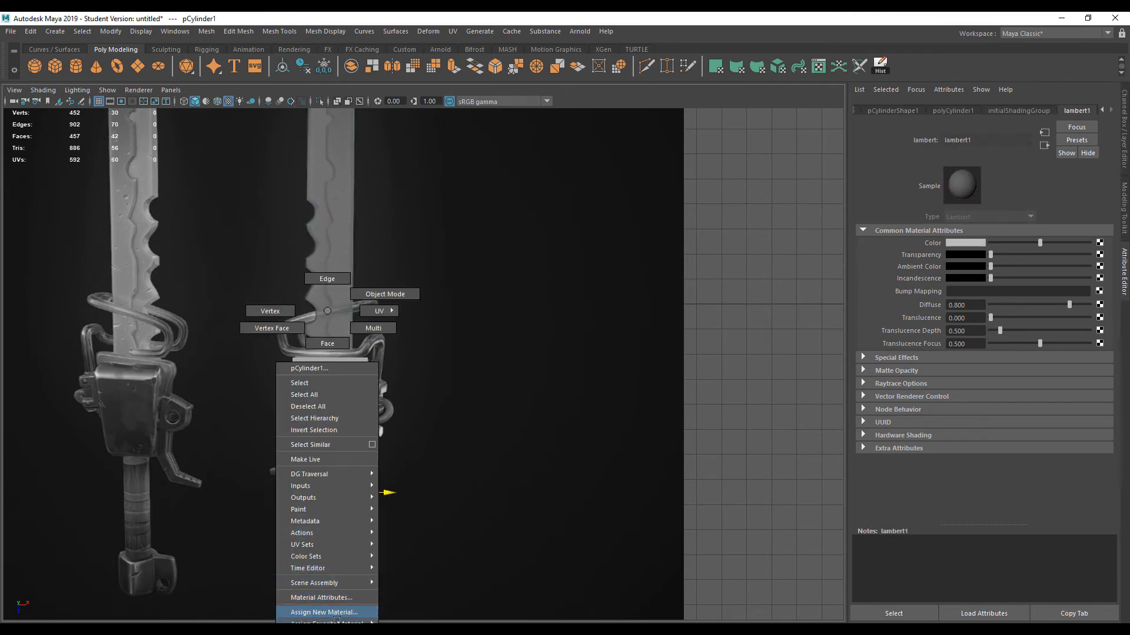
{"action": "mouse_move", "coordinate": [337, 622]}
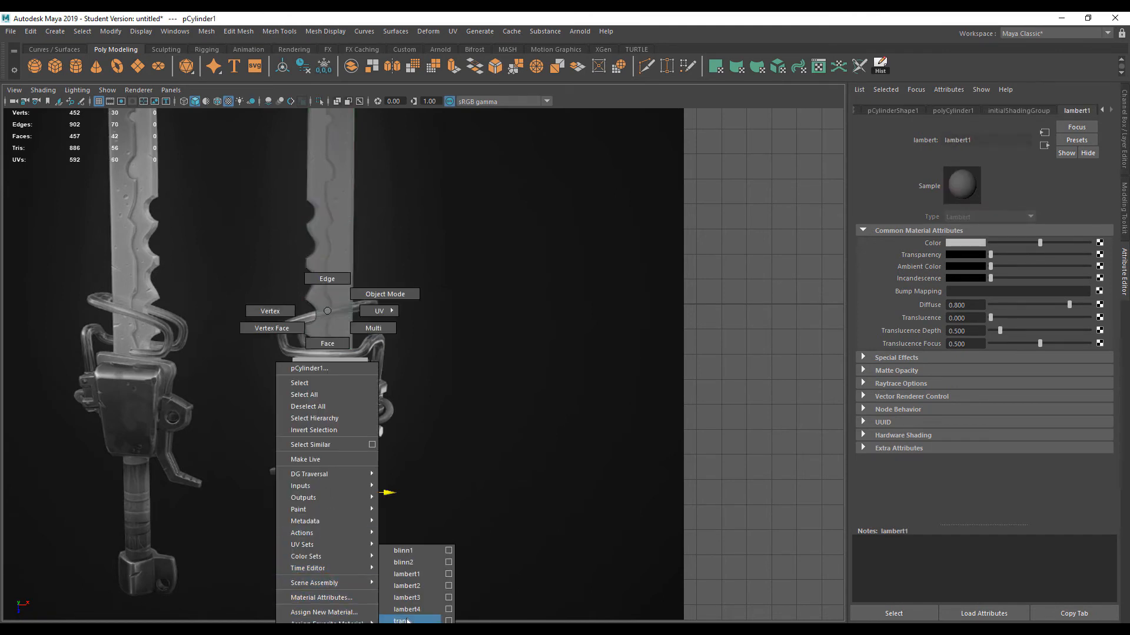
{"action": "left_click", "coordinate": [416, 621]}
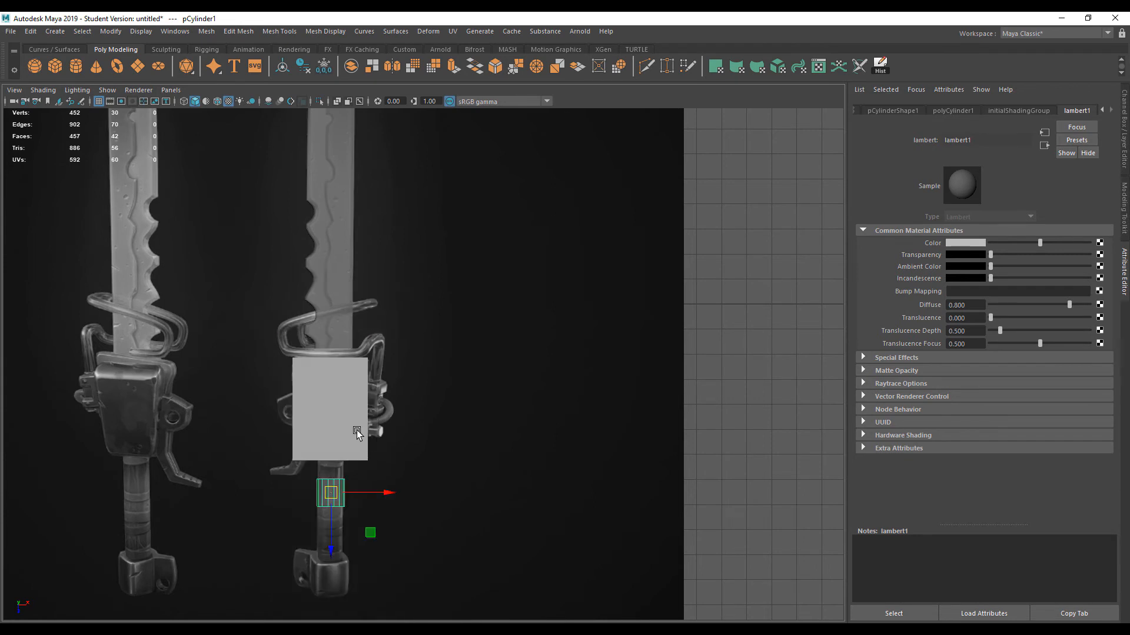
- Scale the see-through cylinder slightly so its width matches the reference handle
{"action": "scroll", "coordinate": [353, 441], "scroll_direction": "up", "scroll_amount": 6}
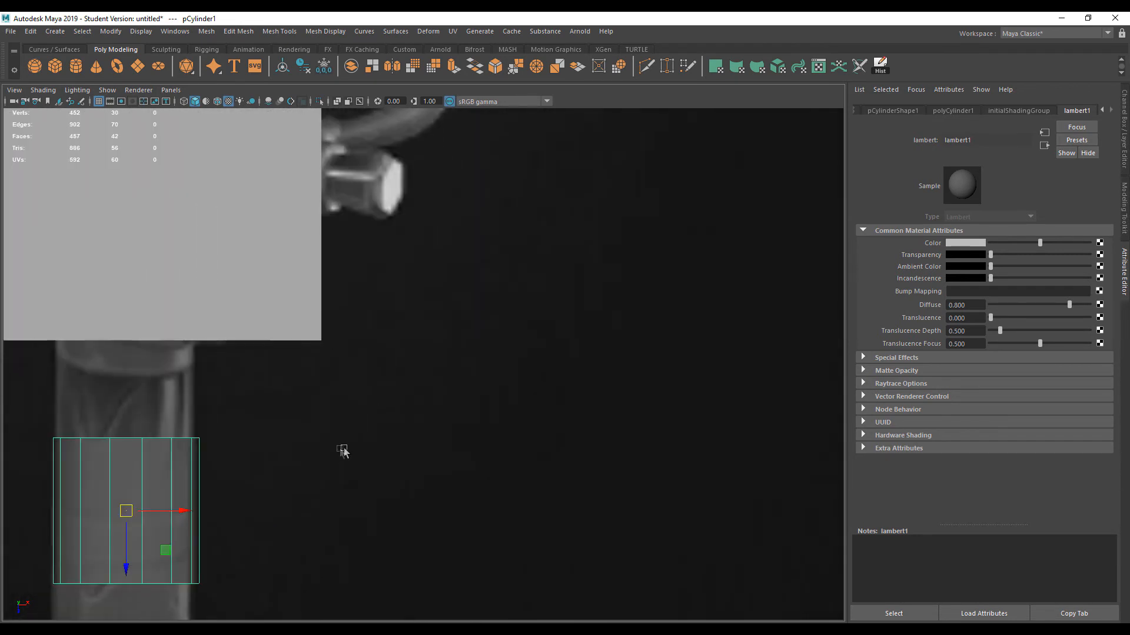
{"action": "middle_click_drag", "start_coordinate": [606, 292], "coordinate": [792, 134], "text": "alt"}
{"action": "middle_click_drag", "start_coordinate": [525, 346], "coordinate": [563, 334], "text": "alt"}
{"action": "key", "text": "r"}
{"action": "mouse_move", "coordinate": [375, 329]}
{"action": "left_mouse_down"}
{"action": "mouse_move", "coordinate": [416, 326]}
{"action": "mouse_move", "coordinate": [373, 328]}
{"action": "left_mouse_up"}
{"action": "key", "text": "w"}
- Stretch the cylinder's end vertices so it spans from the guard block to the pommel, and return to object mode in the perspective view
{"action": "right_click_drag", "start_coordinate": [342, 275], "coordinate": [202, 213]}
{"action": "left_click_drag", "start_coordinate": [231, 199], "coordinate": [461, 320]}
{"action": "key", "text": "w"}
{"action": "left_click_drag", "start_coordinate": [372, 327], "coordinate": [370, 222]}
{"action": "left_click_drag", "start_coordinate": [239, 357], "coordinate": [617, 453]}
{"action": "middle_click_drag", "start_coordinate": [497, 501], "coordinate": [509, 291], "text": "alt"}
{"action": "left_click_drag", "start_coordinate": [385, 235], "coordinate": [372, 537]}
{"action": "key", "text": "space"}
{"action": "key", "text": "space"}
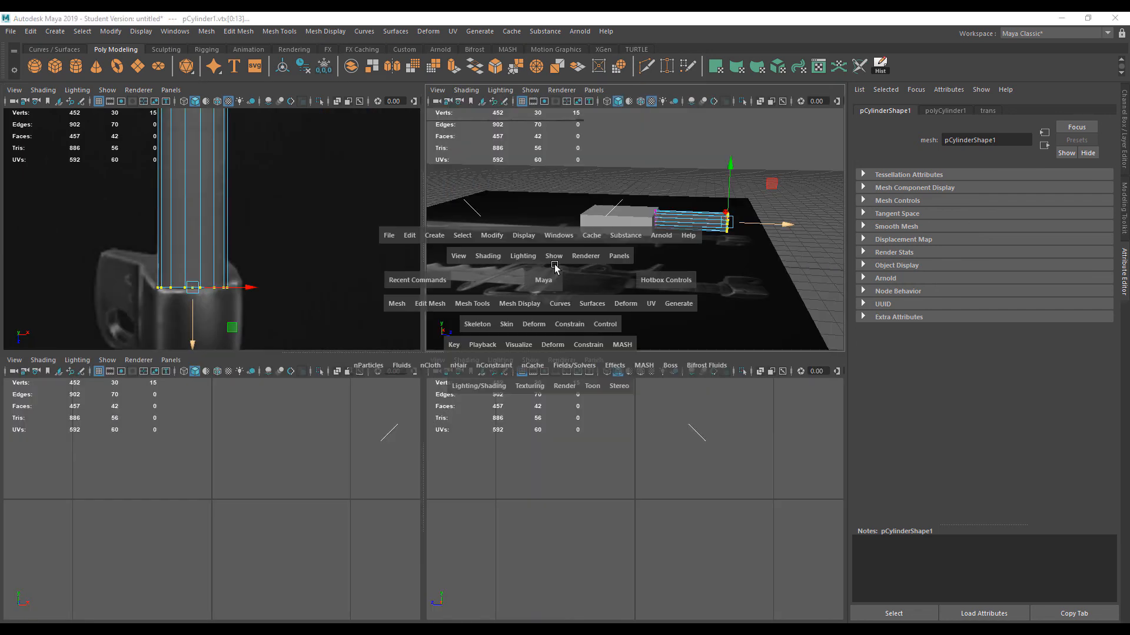
{"action": "right_click", "coordinate": [493, 347]}
{"action": "left_click", "coordinate": [550, 294]}
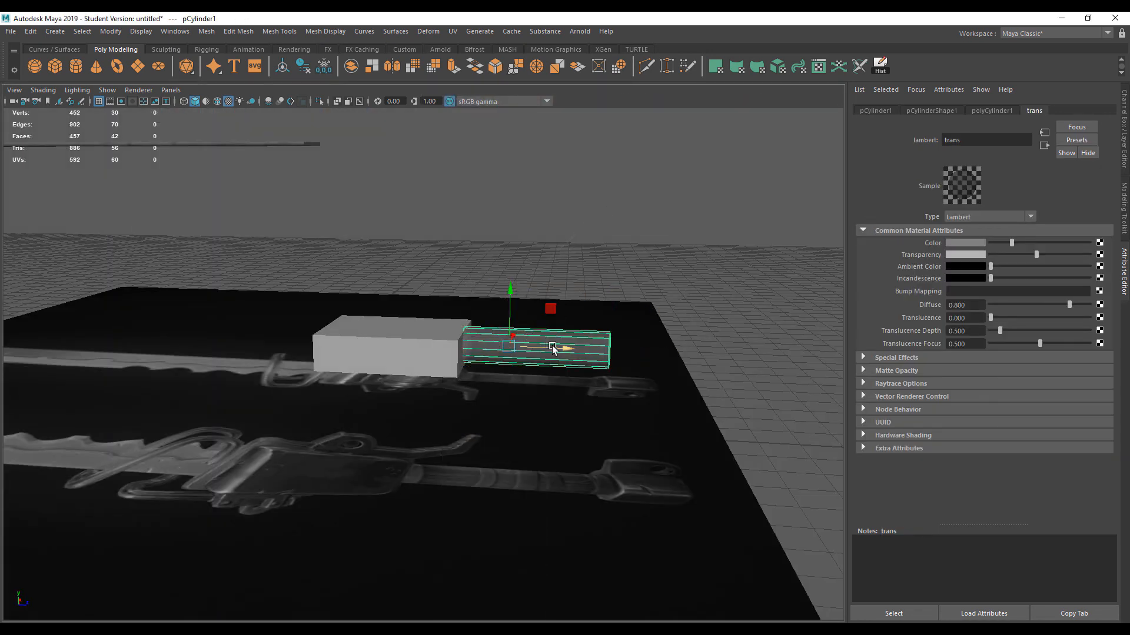